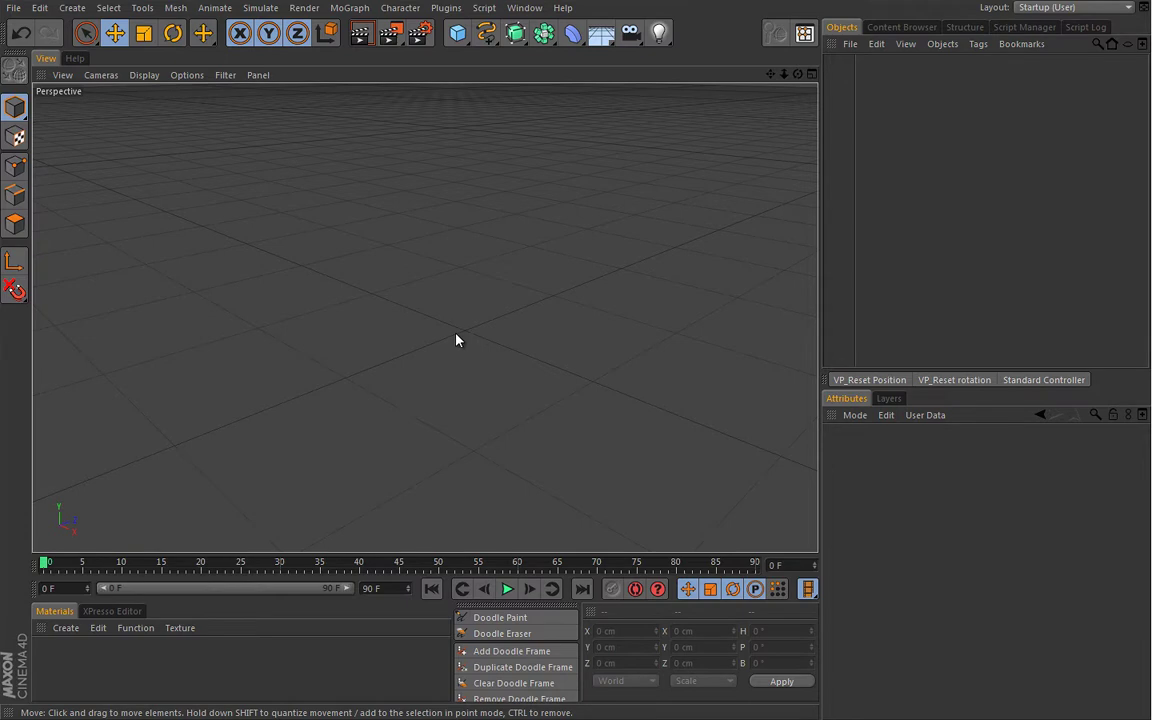
Add a MoSpline object with 50 segments and an Angle H of 360°
left_click(352, 8)
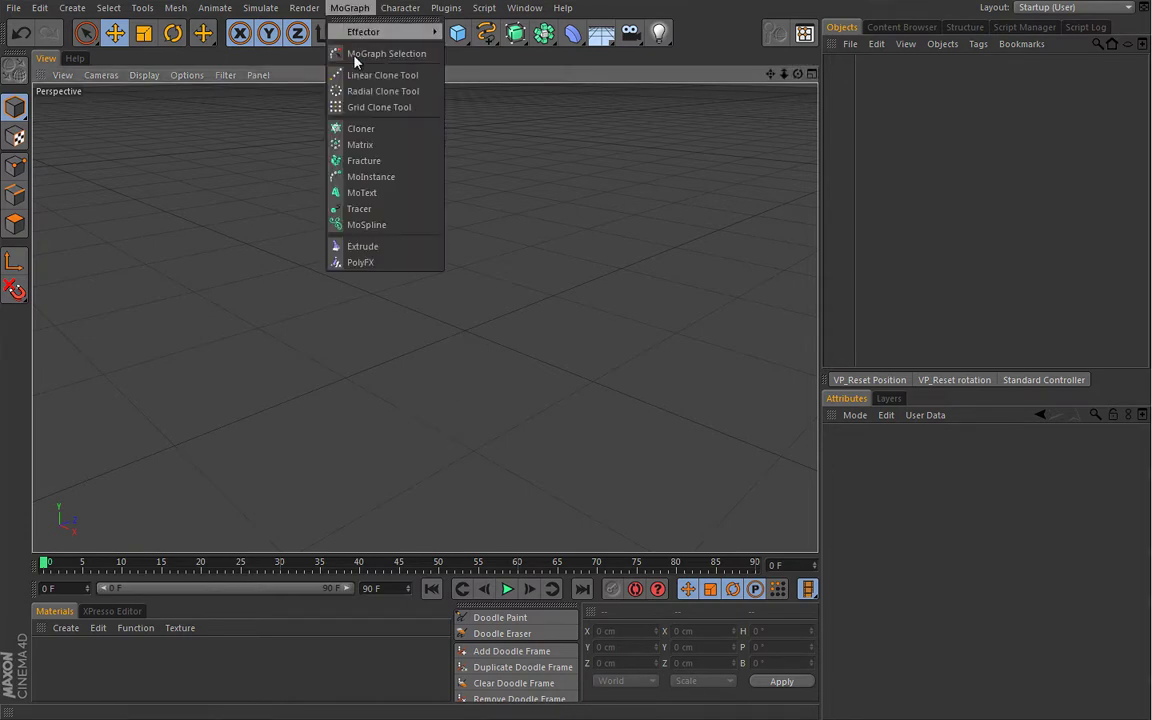
left_click(372, 225)
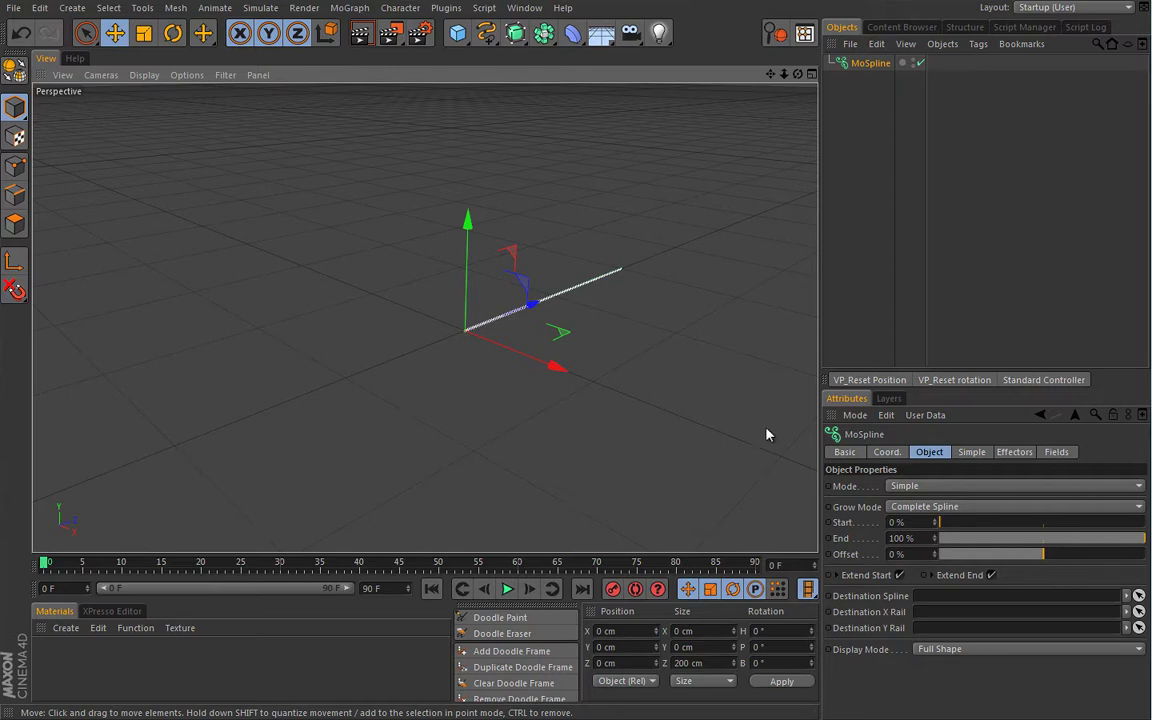
left_click(971, 451)
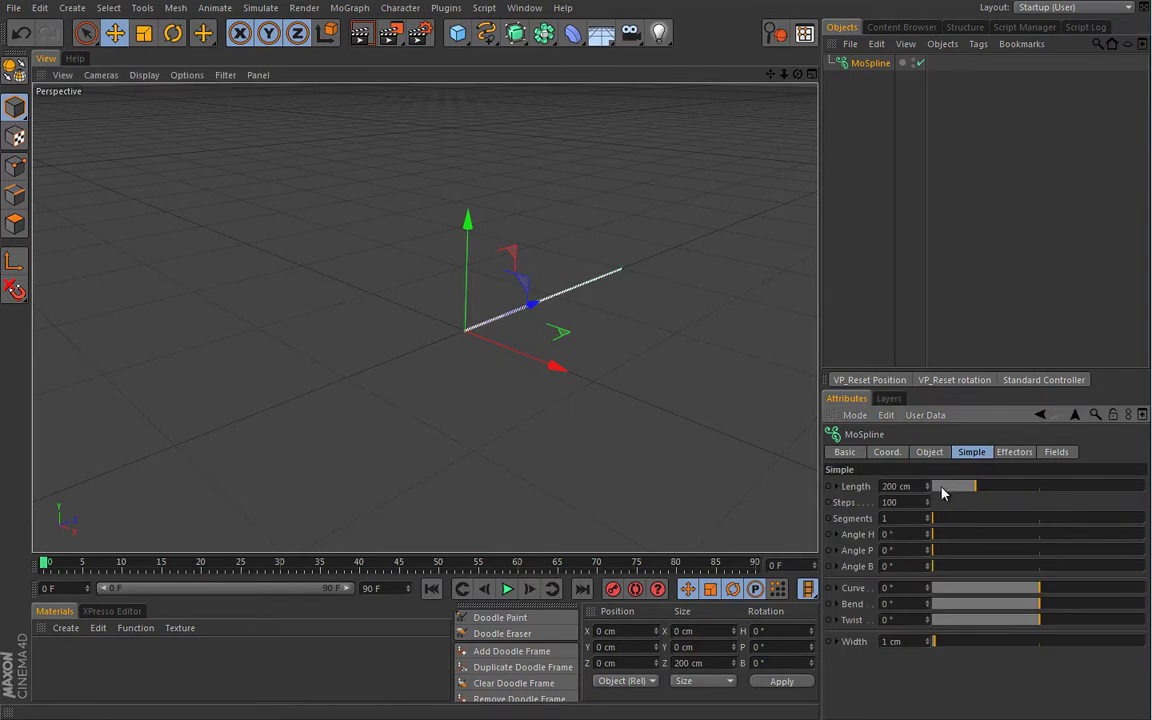
double_click(910, 517)
type("50")
key("Return")
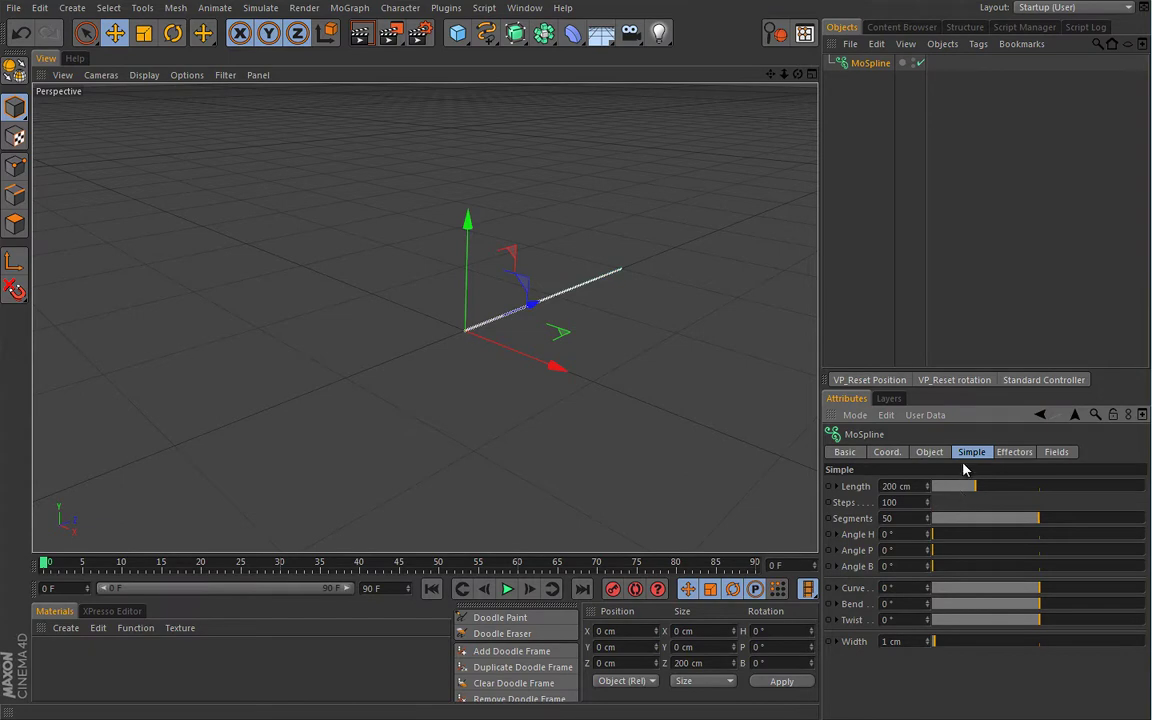
left_click_drag(938, 539, 1146, 539)
left_click_drag(658, 375, 607, 345, "alt")
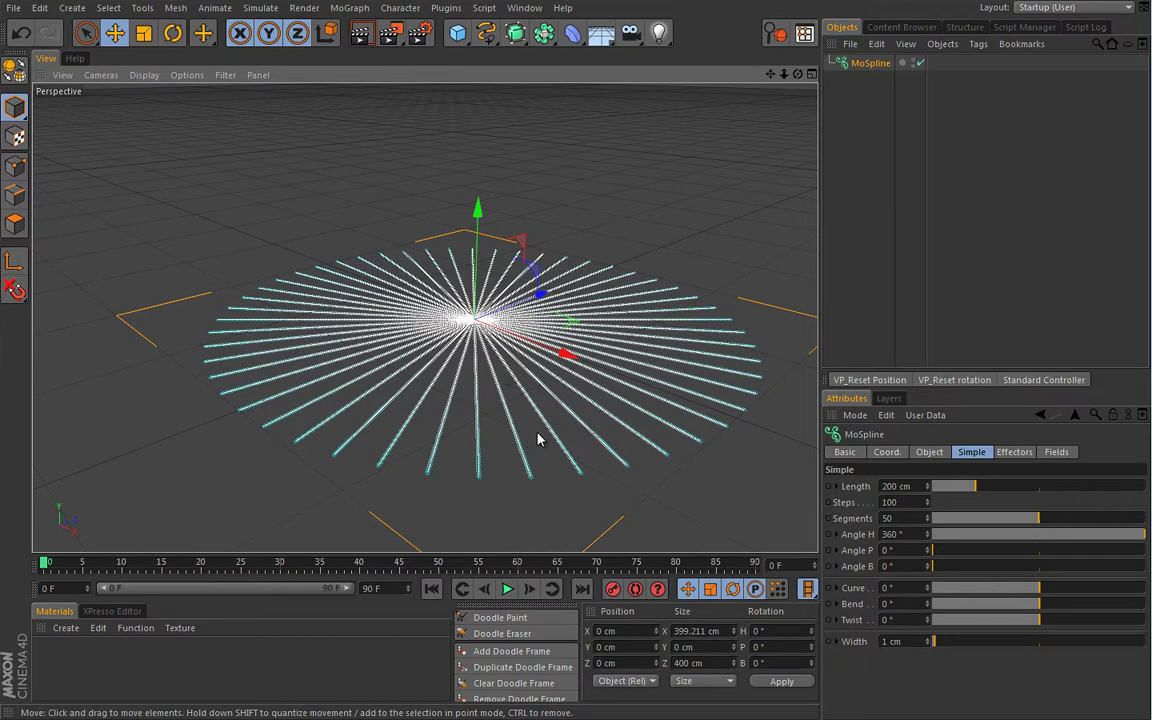
Disable the MoSpline and sketch two curved strokes and an upward arrow in the perspective view with Doodle Paint
left_click(919, 63)
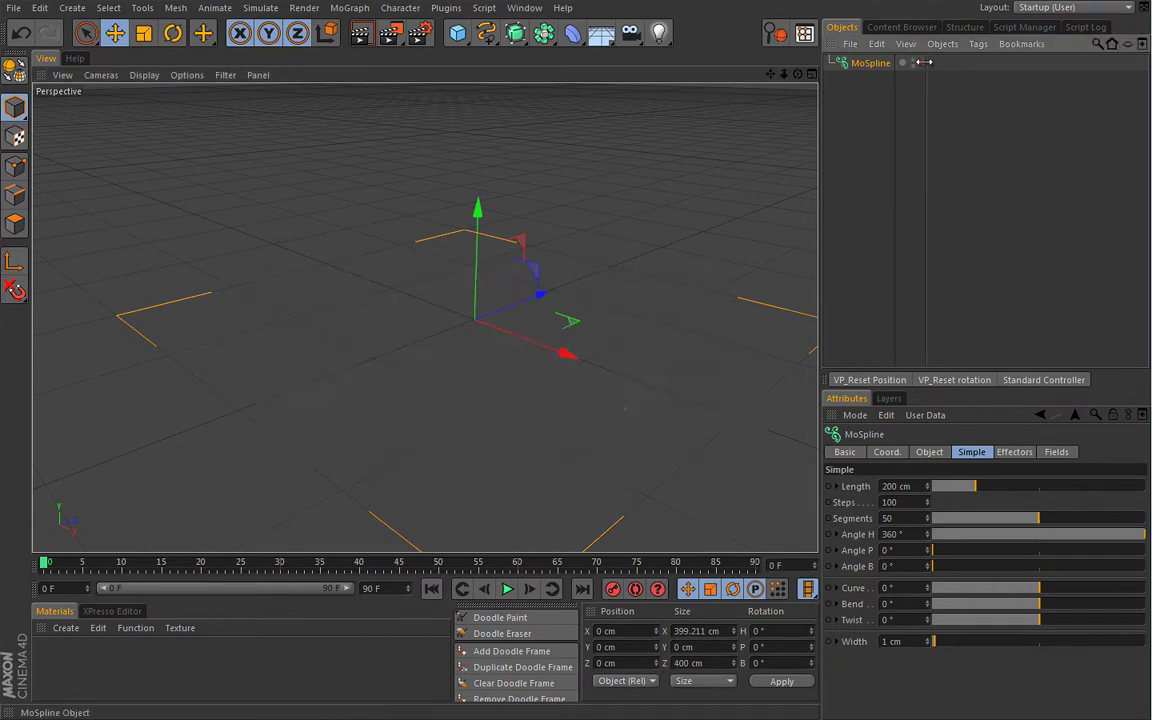
left_click(864, 195)
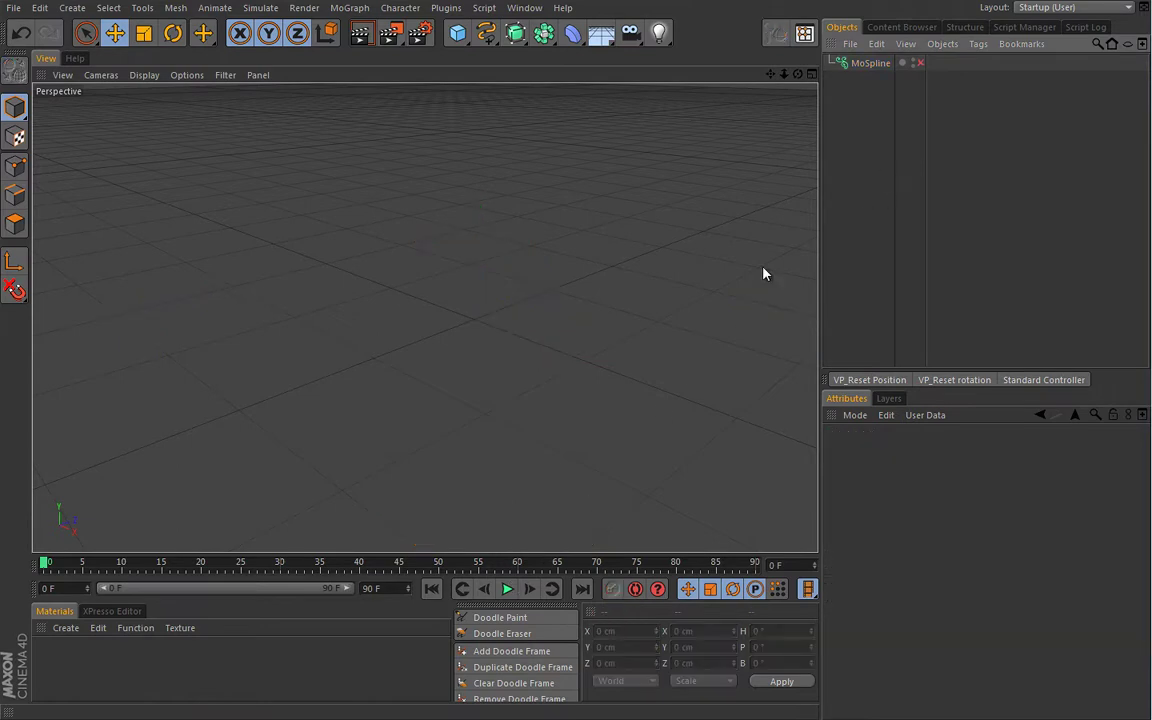
left_click(492, 619)
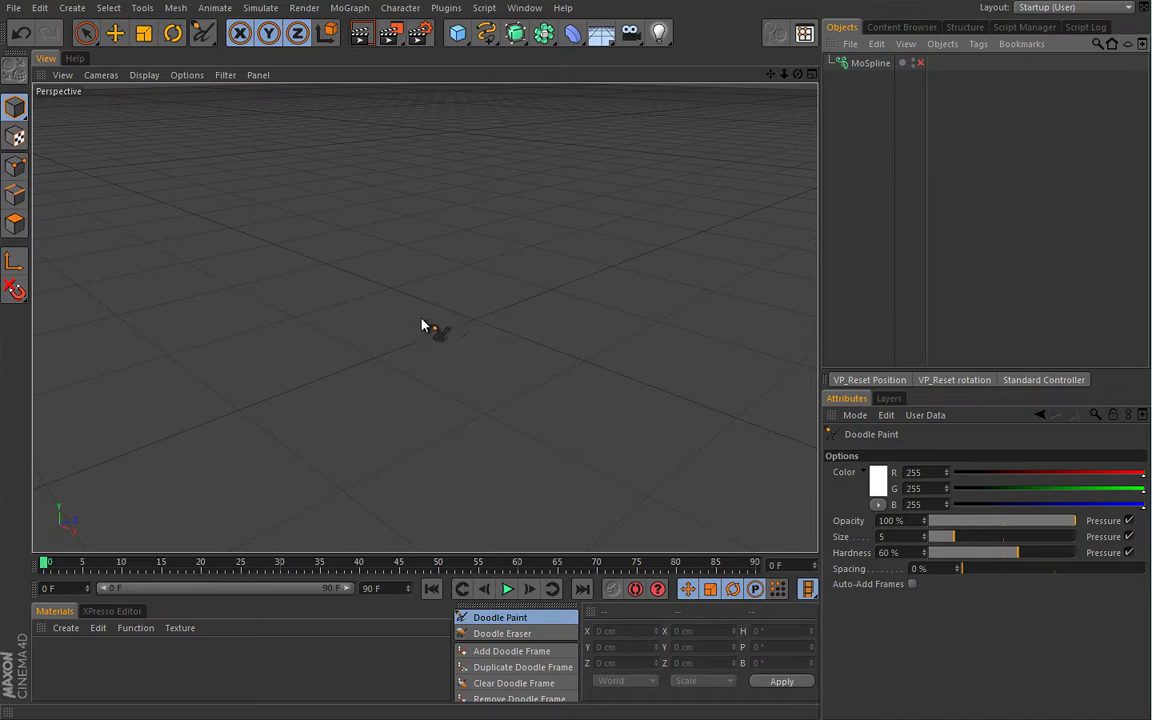
mouse_move(420, 333)
left_mouse_down()
mouse_move(355, 260)
mouse_move(303, 270)
left_mouse_up()
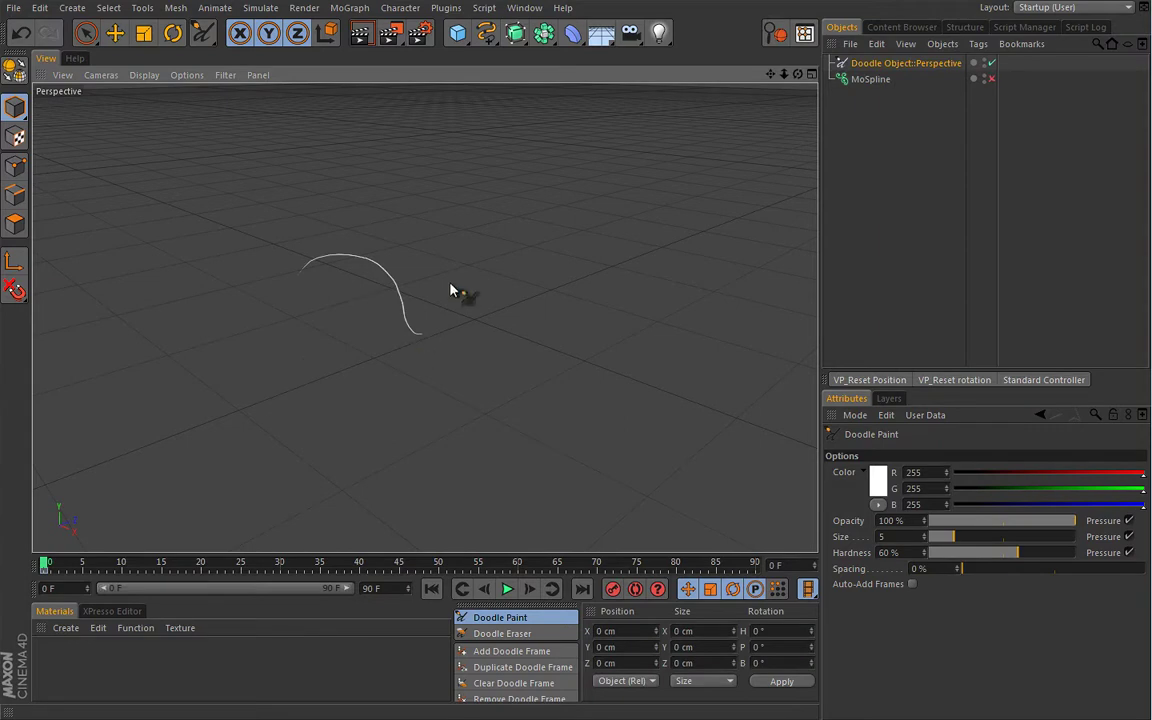
mouse_move(455, 297)
left_mouse_down()
mouse_move(473, 190)
mouse_move(478, 225)
left_mouse_up()
mouse_move(401, 342)
left_mouse_down()
mouse_move(365, 418)
mouse_move(339, 468)
mouse_move(285, 478)
left_mouse_up()
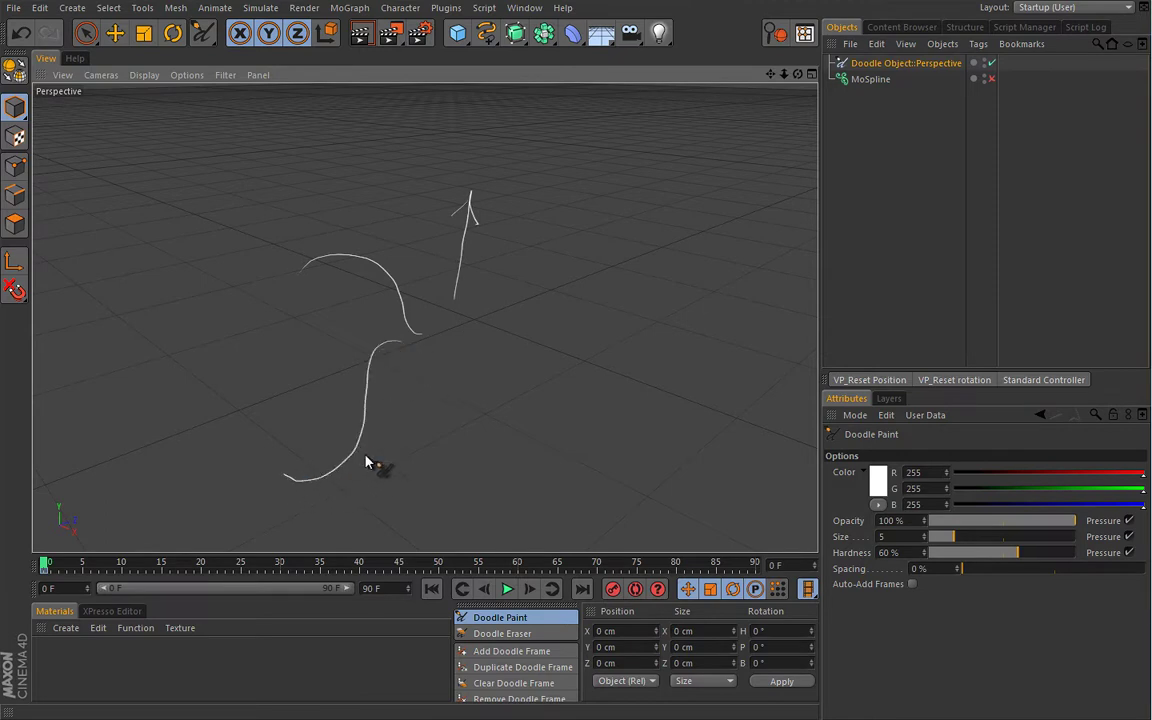
Delete the doodle object, re-enable the MoSpline and return to the Move tool
left_click(912, 64)
key("Delete")
left_click(919, 63)
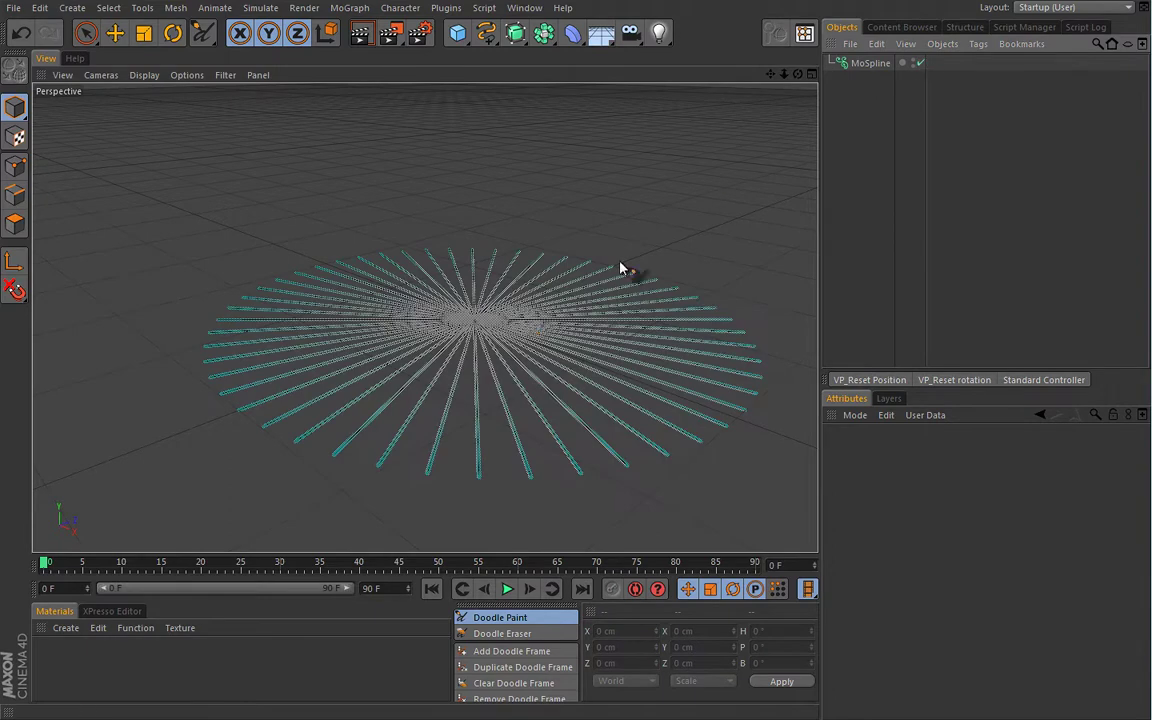
key("e")
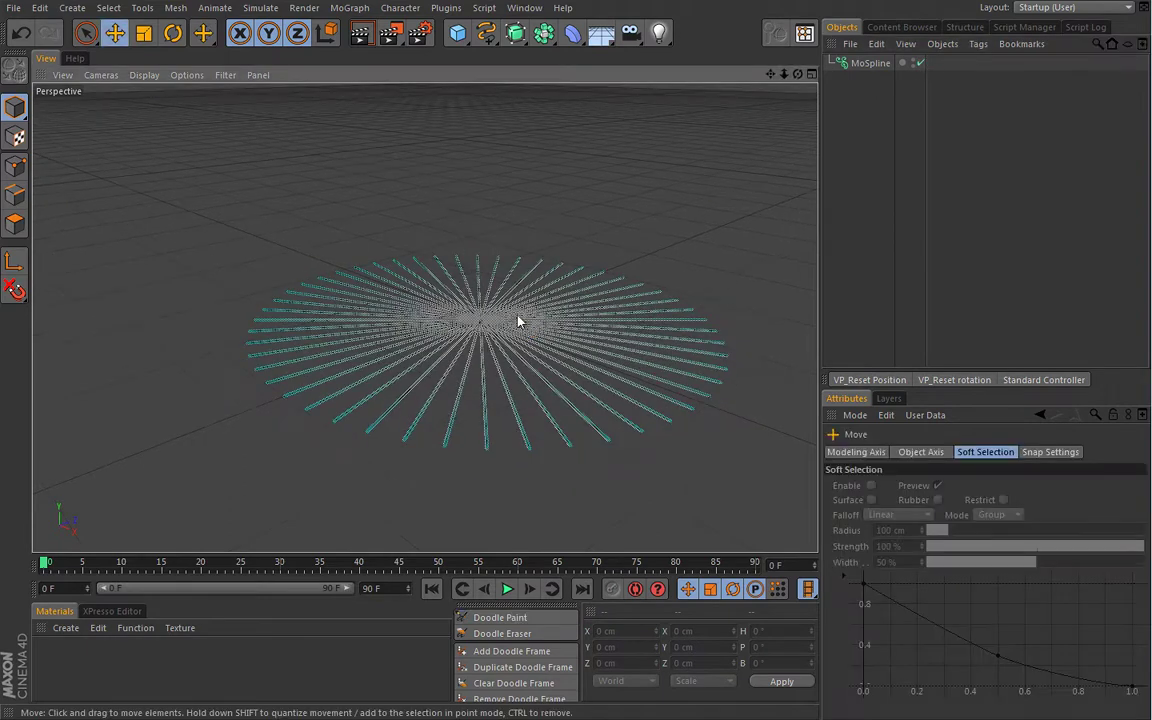
Try bending the MoSpline's segments downward by about -20° and reset the Bend to 0°
left_click_drag(519, 320, 506, 324)
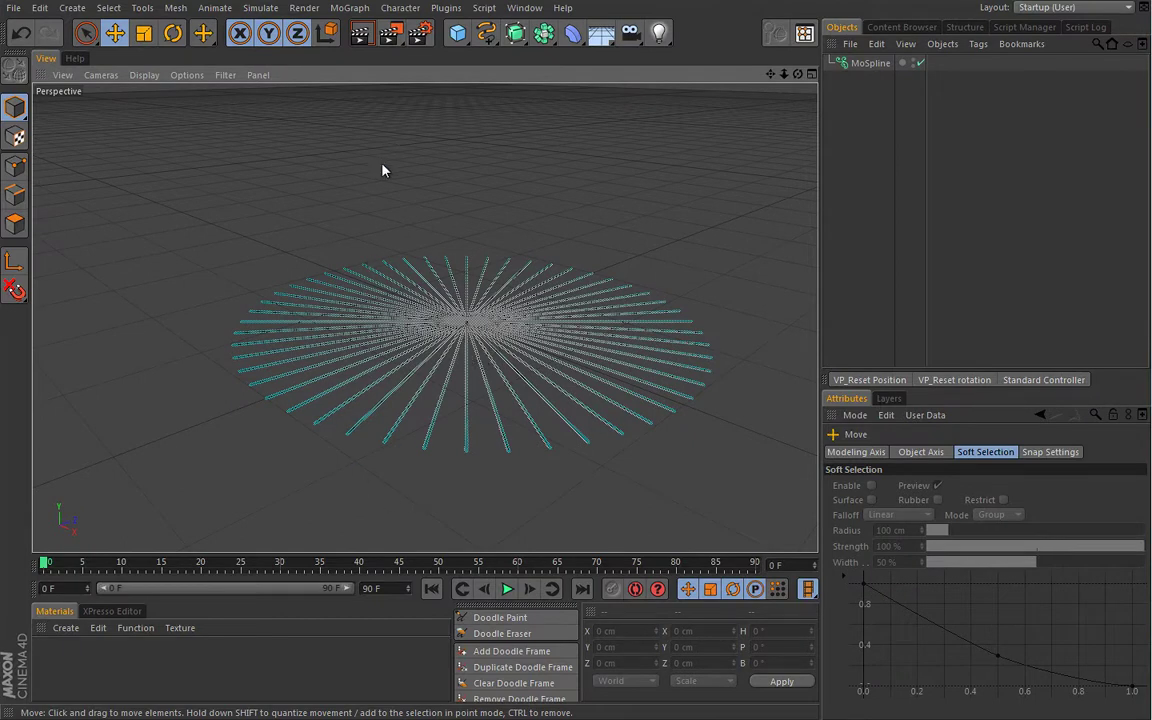
left_click(870, 63)
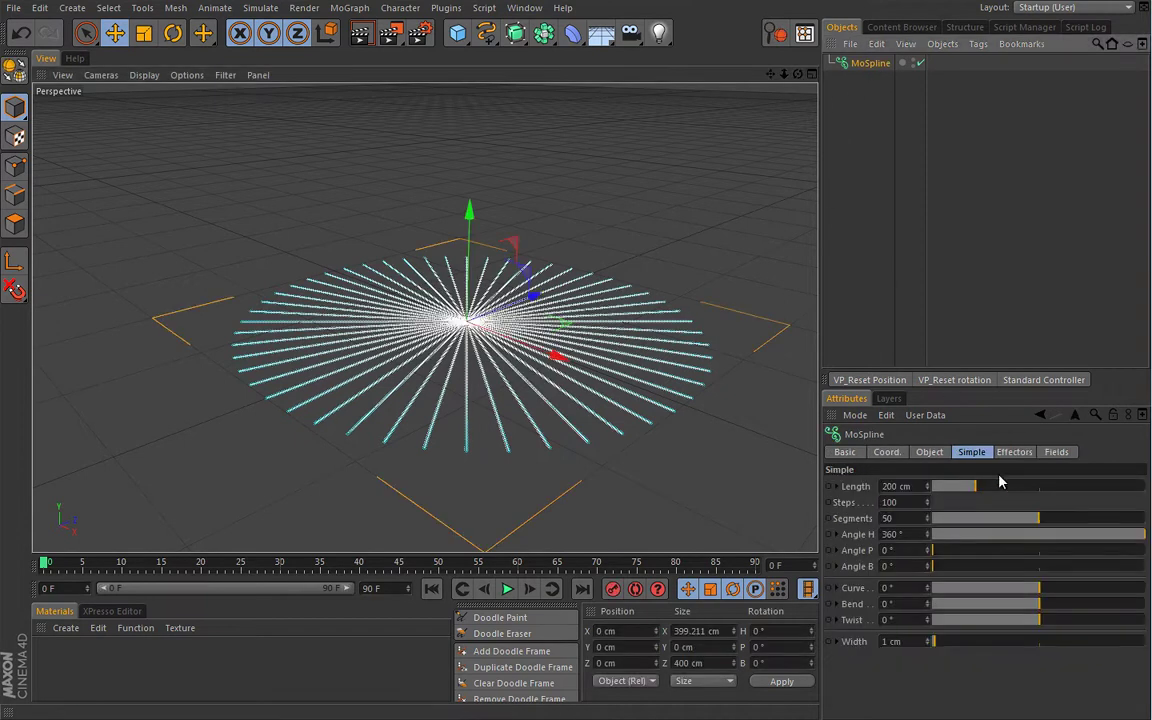
mouse_move(1049, 612)
left_mouse_down()
mouse_move(1077, 610)
mouse_move(1007, 614)
mouse_move(1075, 612)
mouse_move(1017, 610)
mouse_move(1049, 609)
mouse_move(1021, 612)
mouse_move(1036, 614)
left_mouse_up()
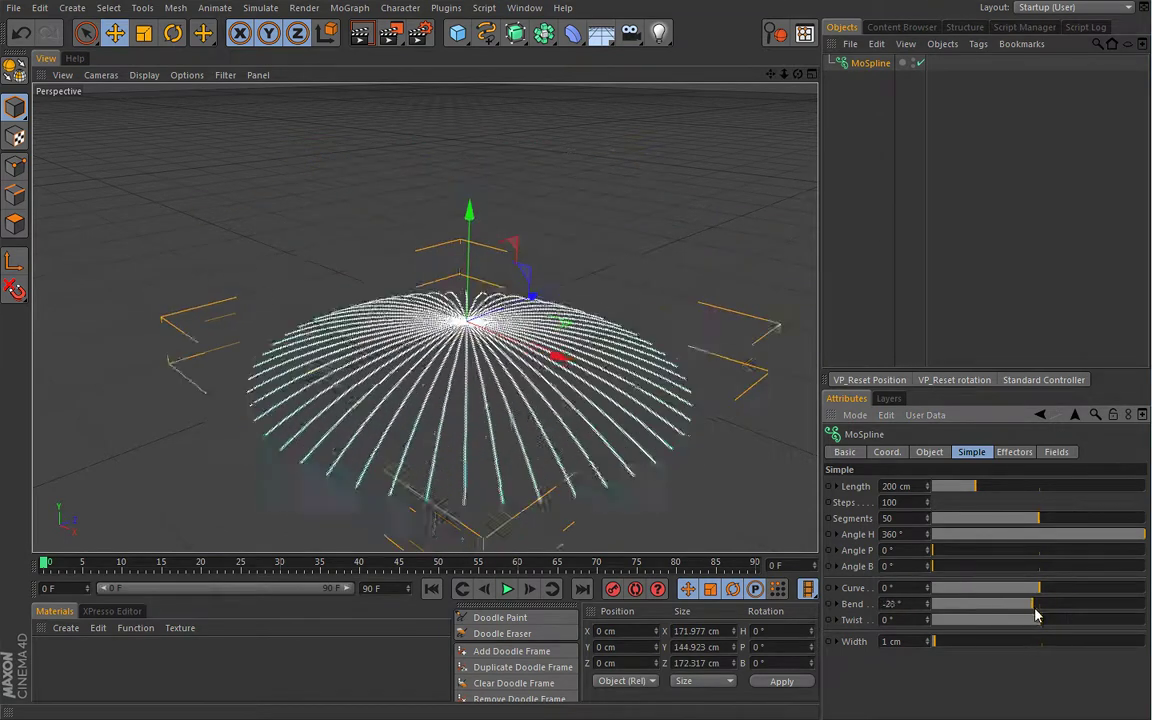
right_click(927, 605)
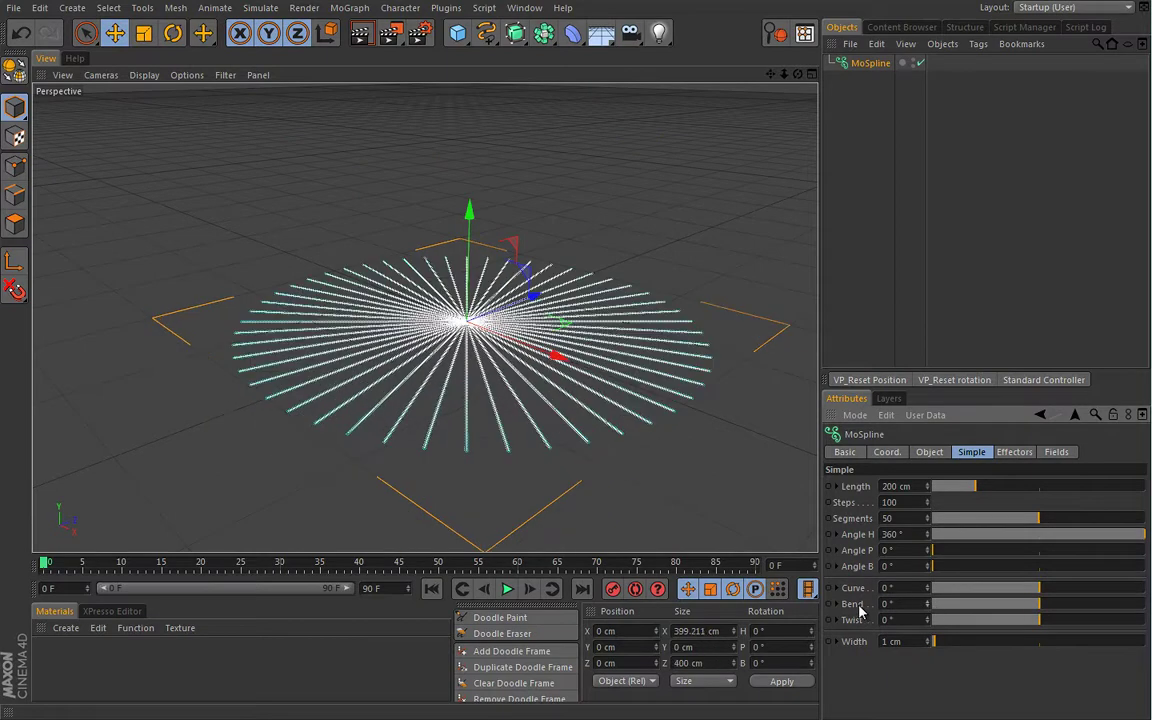
Add the MoSpline's Bend parameter to the viewport HUD below the spline disc and keep it shown when other objects are selected
right_click(856, 607)
left_click(900, 617)
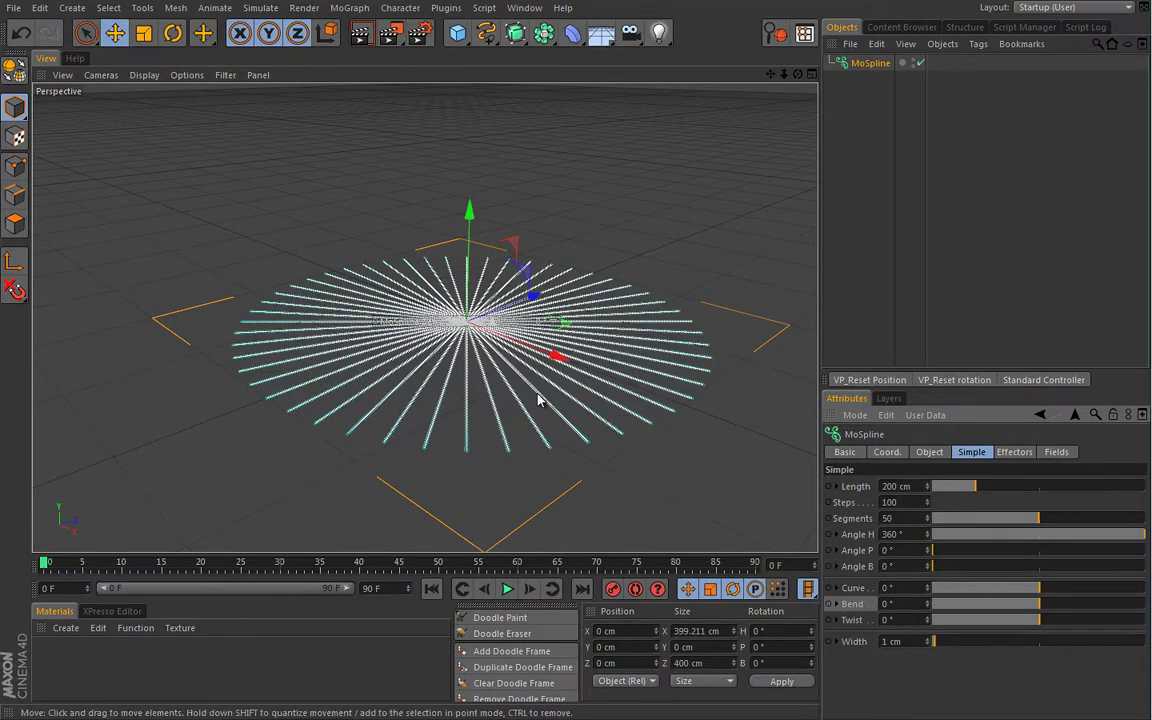
left_click(406, 327)
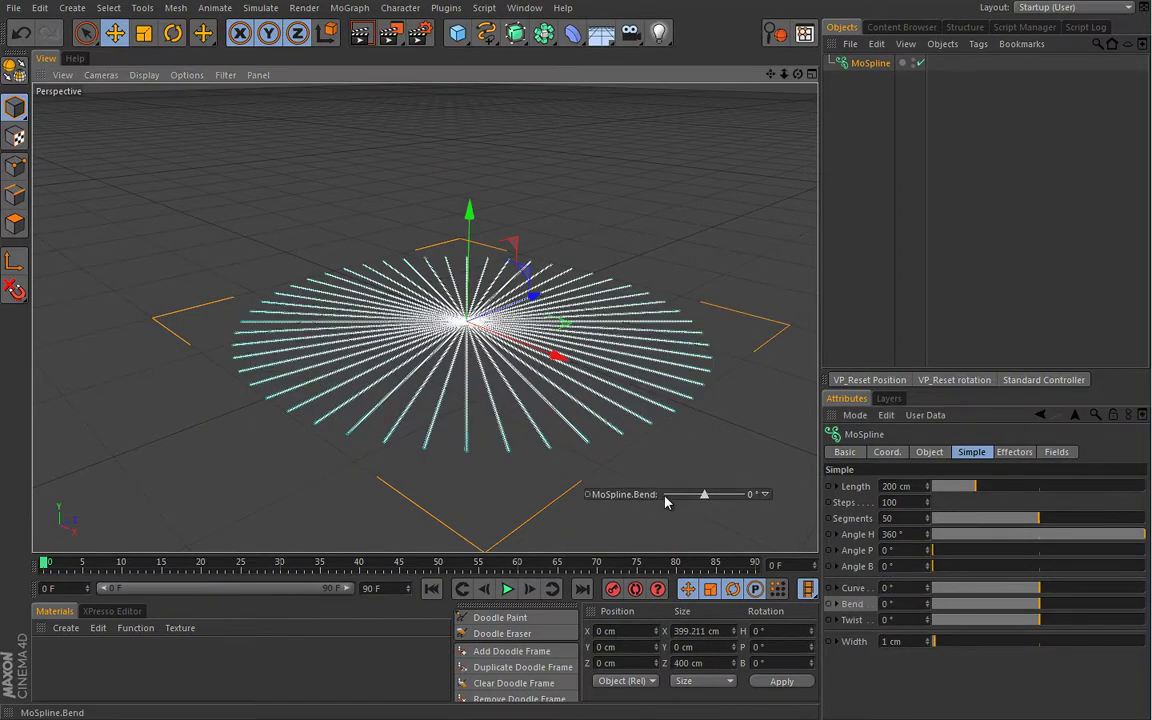
right_click(666, 498)
mouse_move(745, 505)
left_click(785, 569)
Add a Step effector for the MoSpline and change its spline curve to a straight linear ramp
left_click(349, 8)
mouse_move(400, 32)
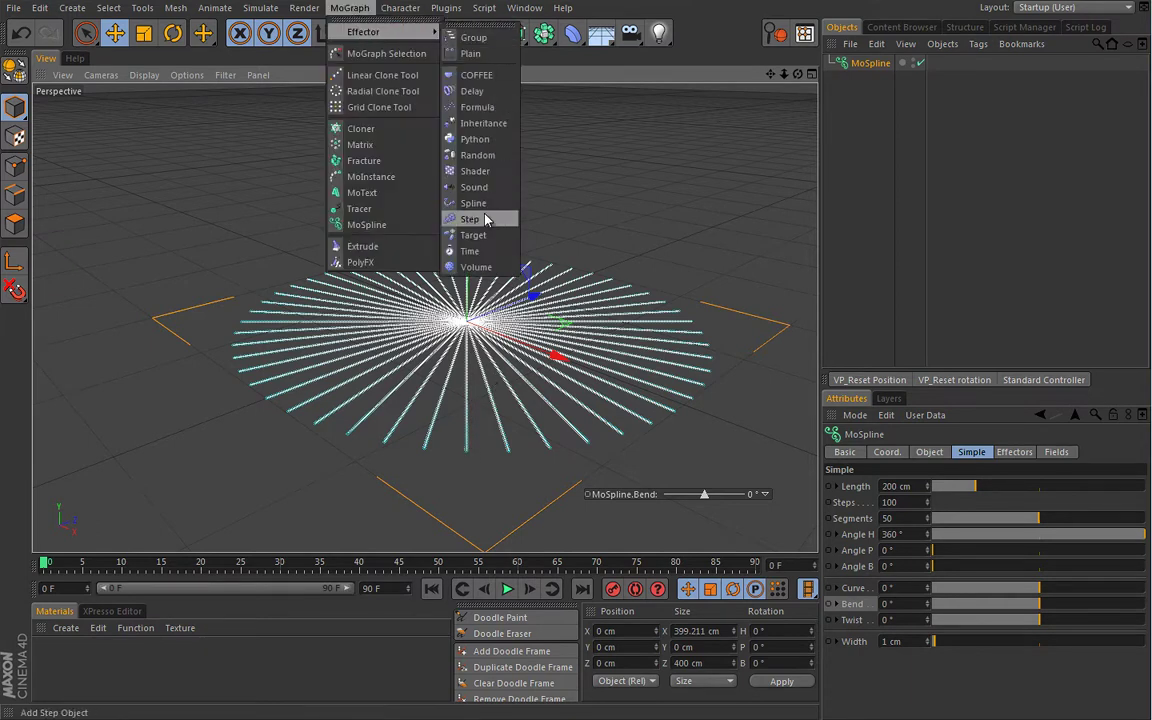
left_click(472, 219)
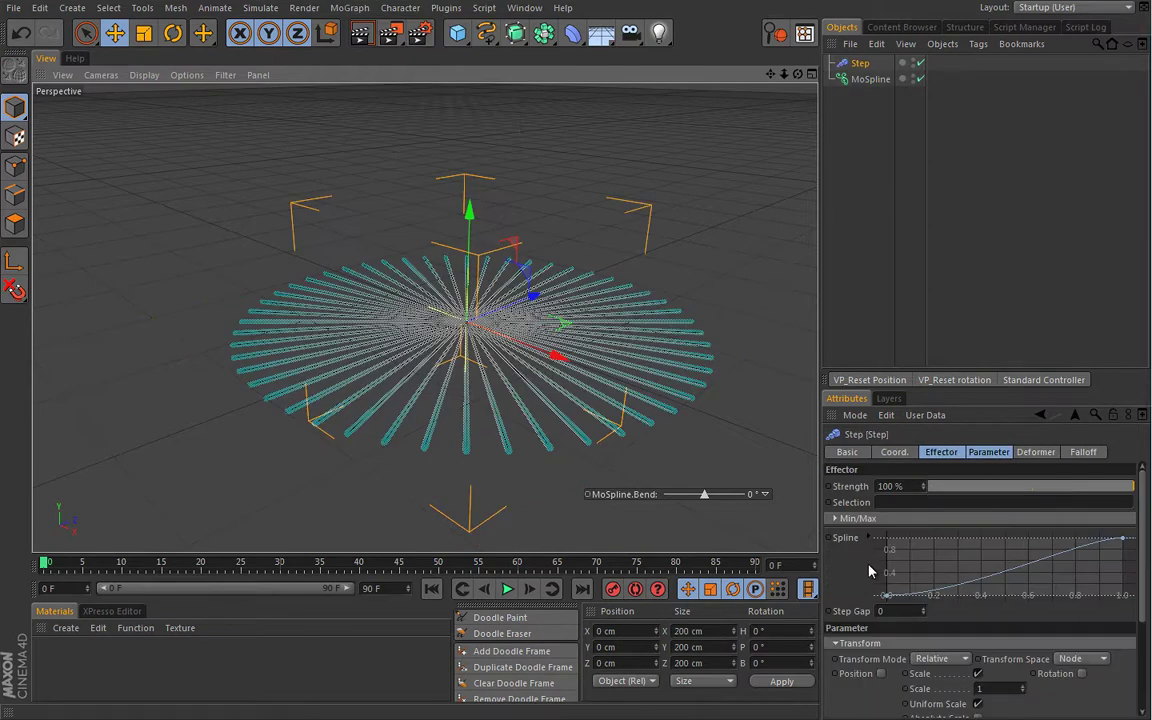
right_click(945, 562)
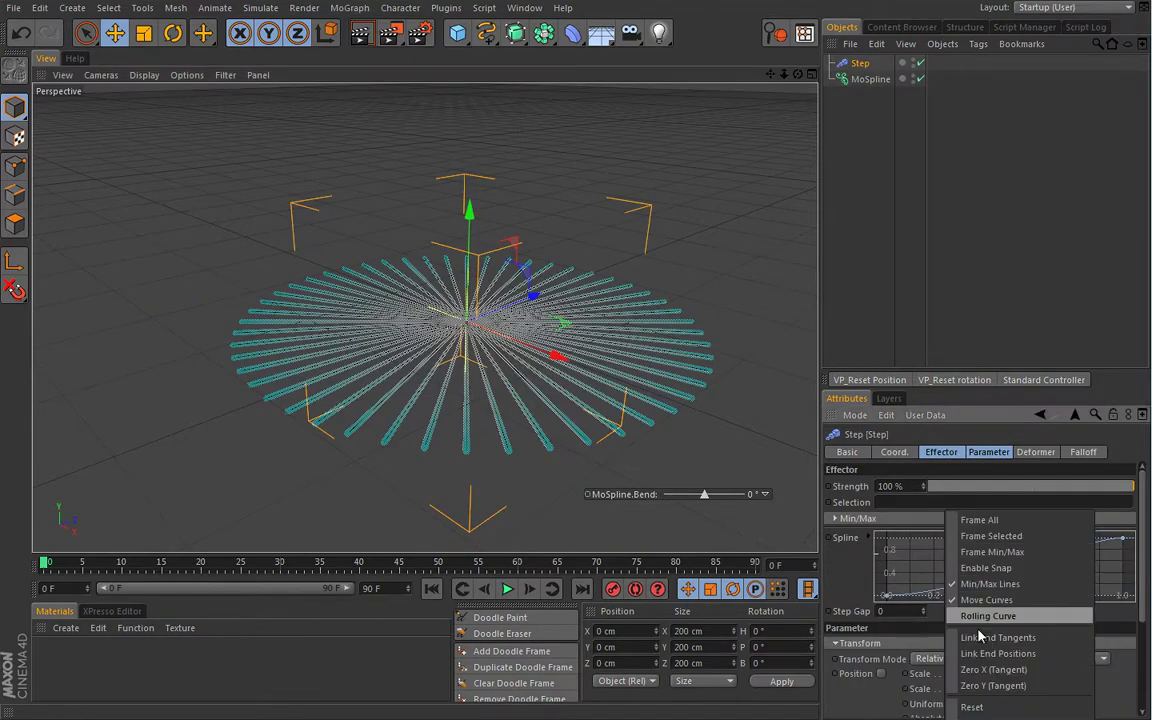
left_click(972, 636)
right_click(1016, 545)
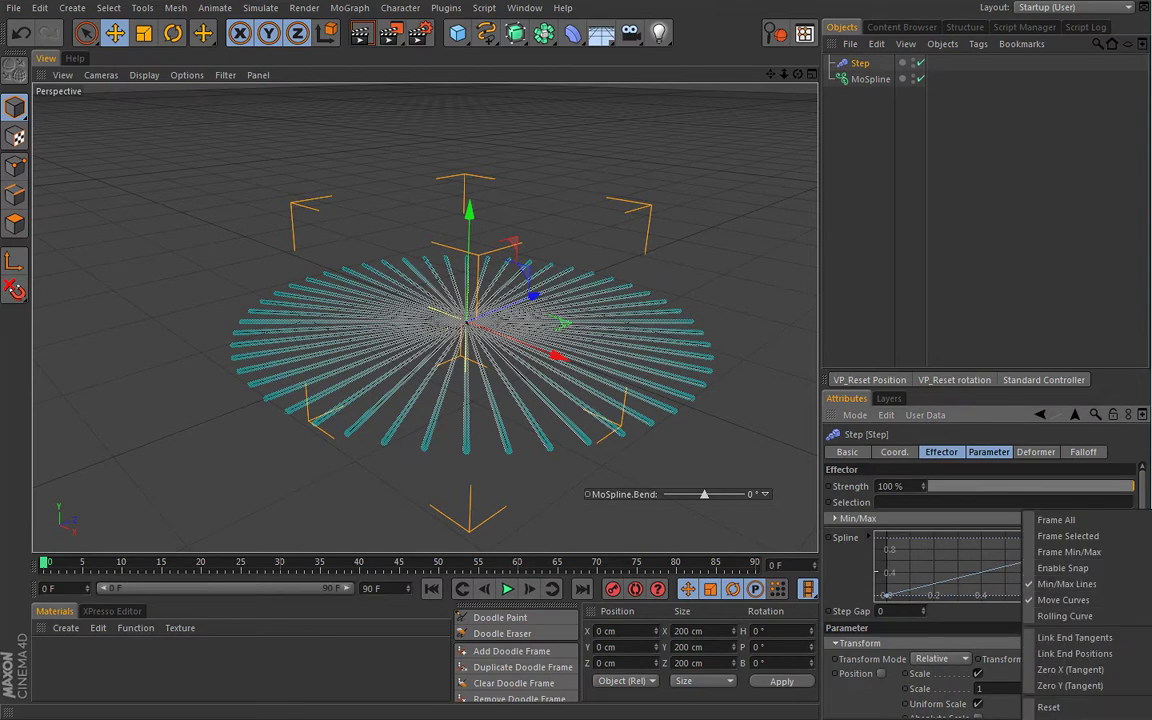
left_click(1056, 520)
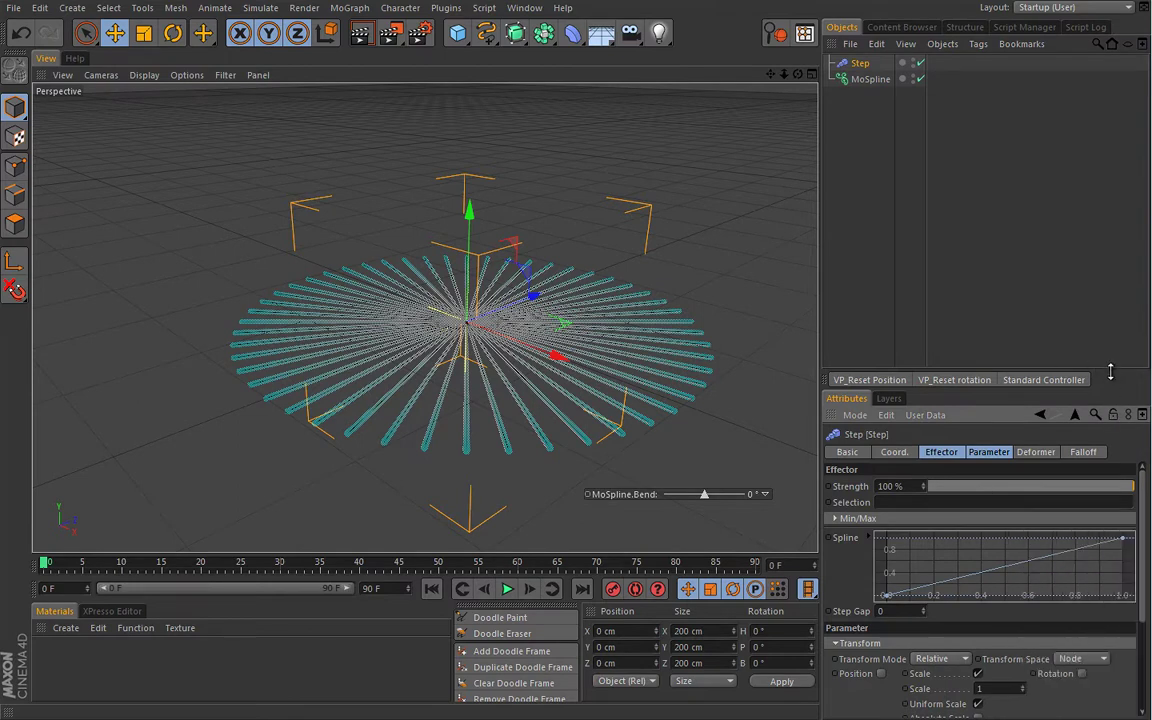
Flip the Step effector's spline curve in a separate window and test the MoSpline's Bend slider in the HUD
right_click(955, 553)
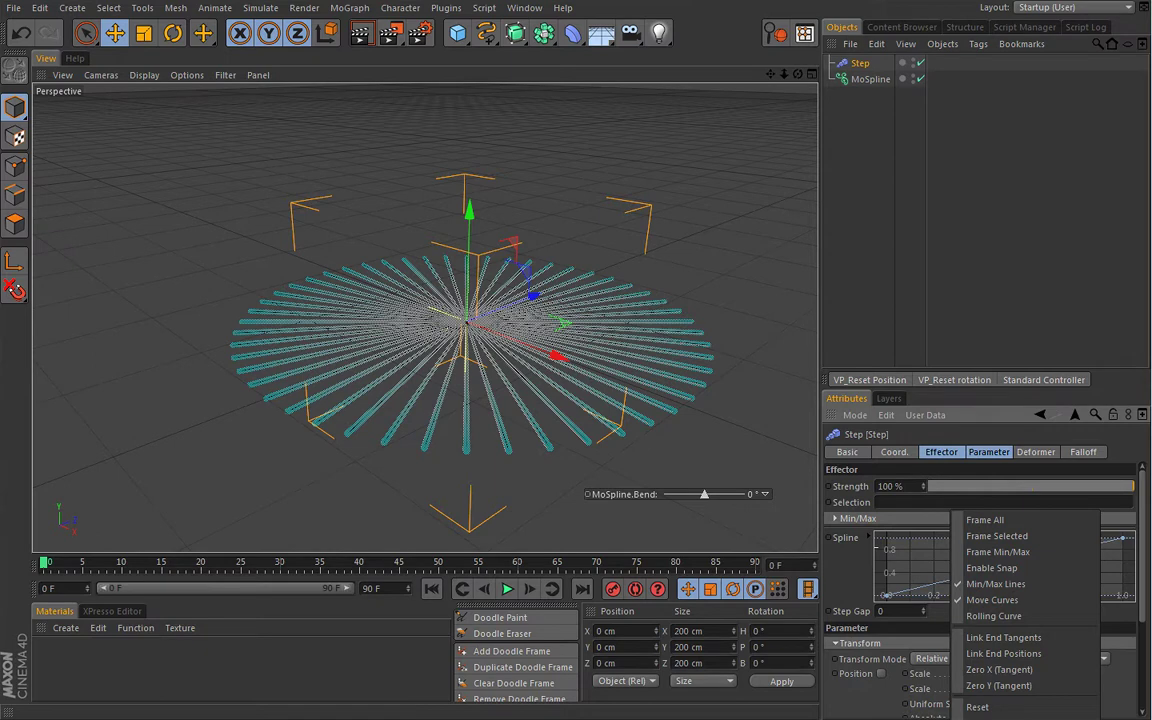
left_click_drag(912, 398, 730, 110)
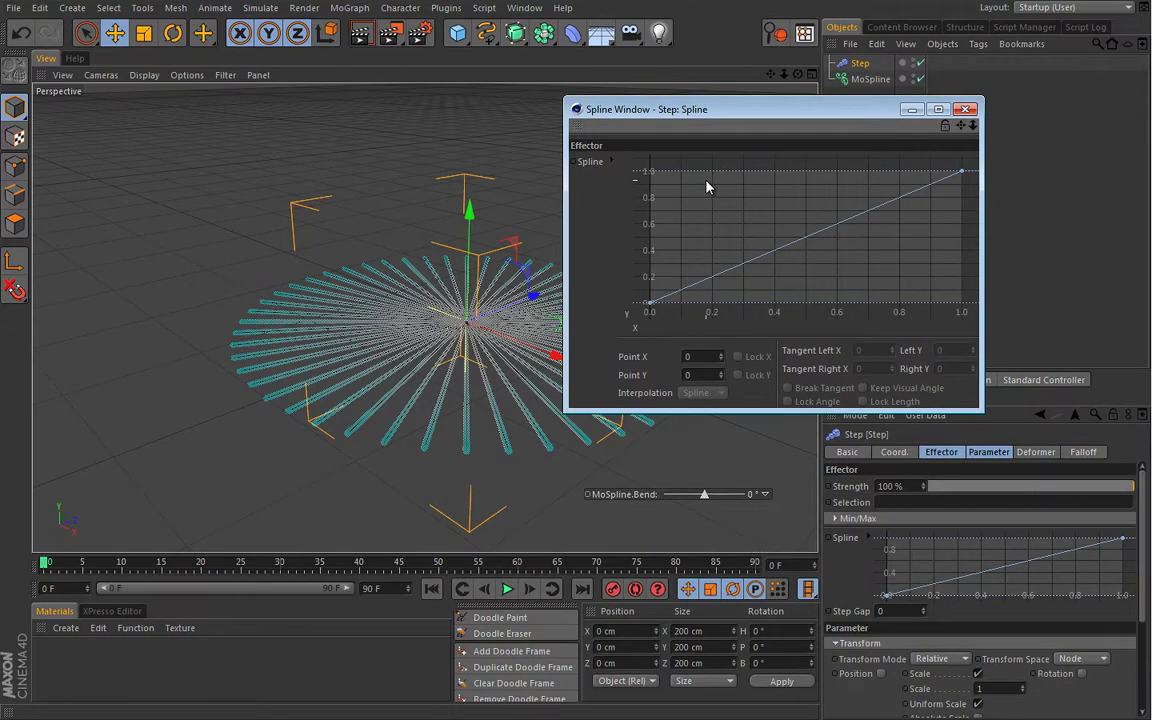
right_click(713, 190)
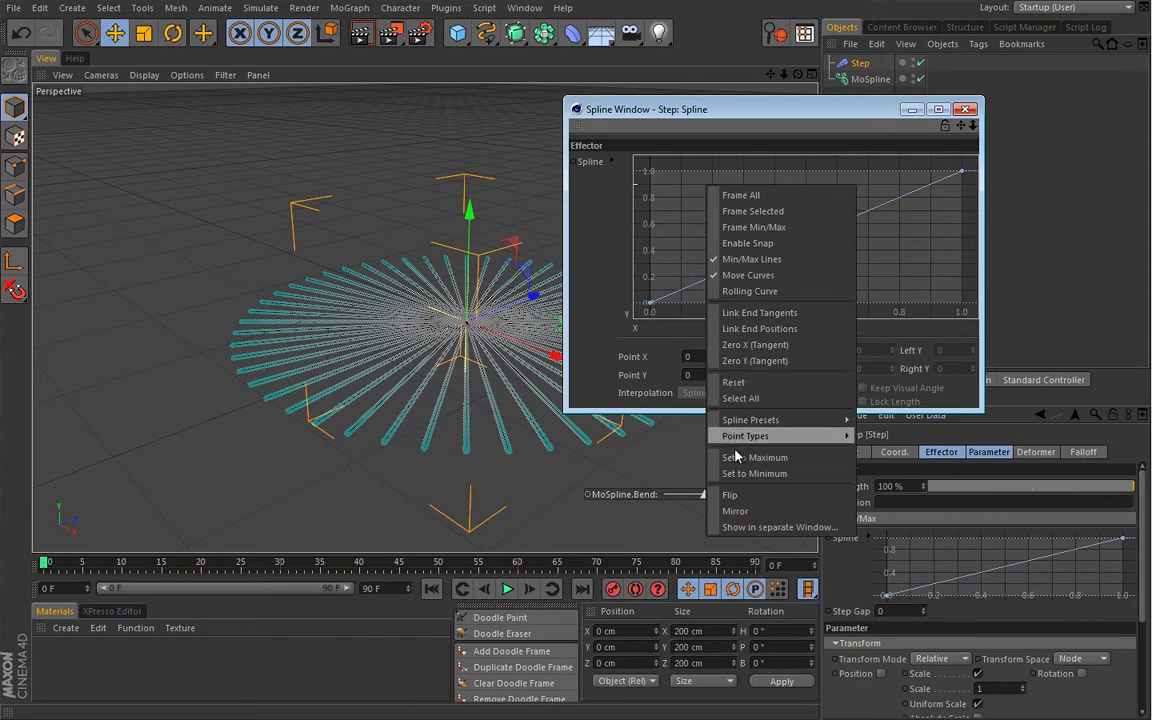
left_click(735, 495)
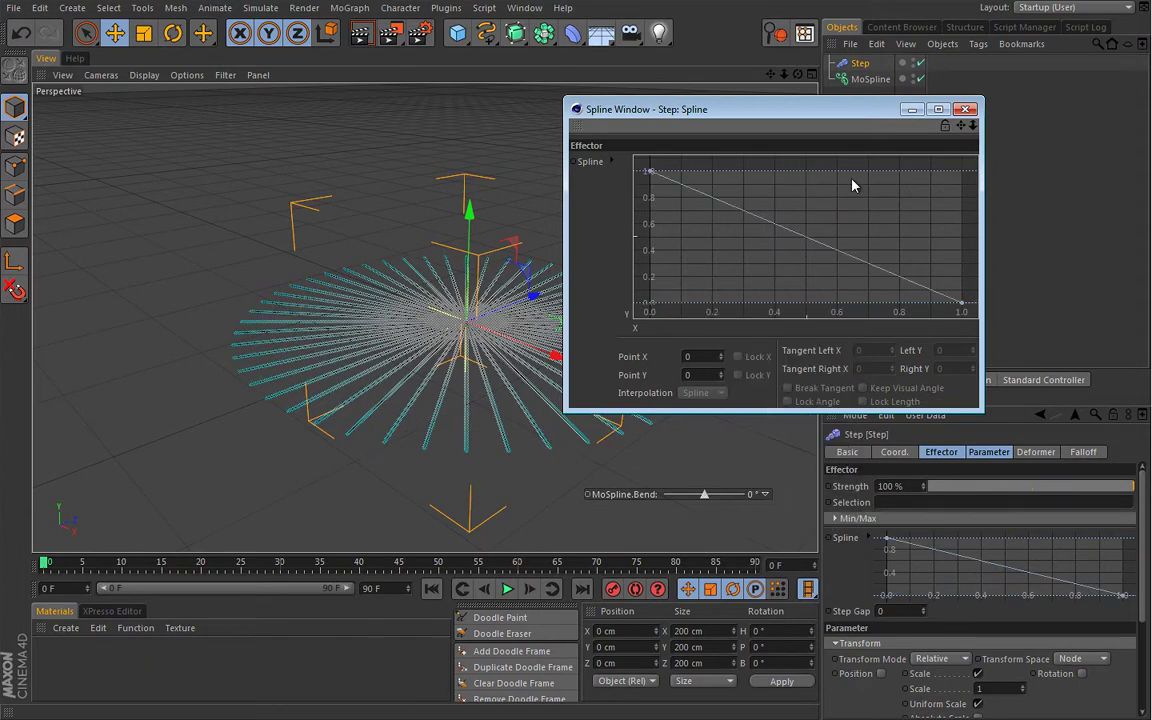
left_click(965, 109)
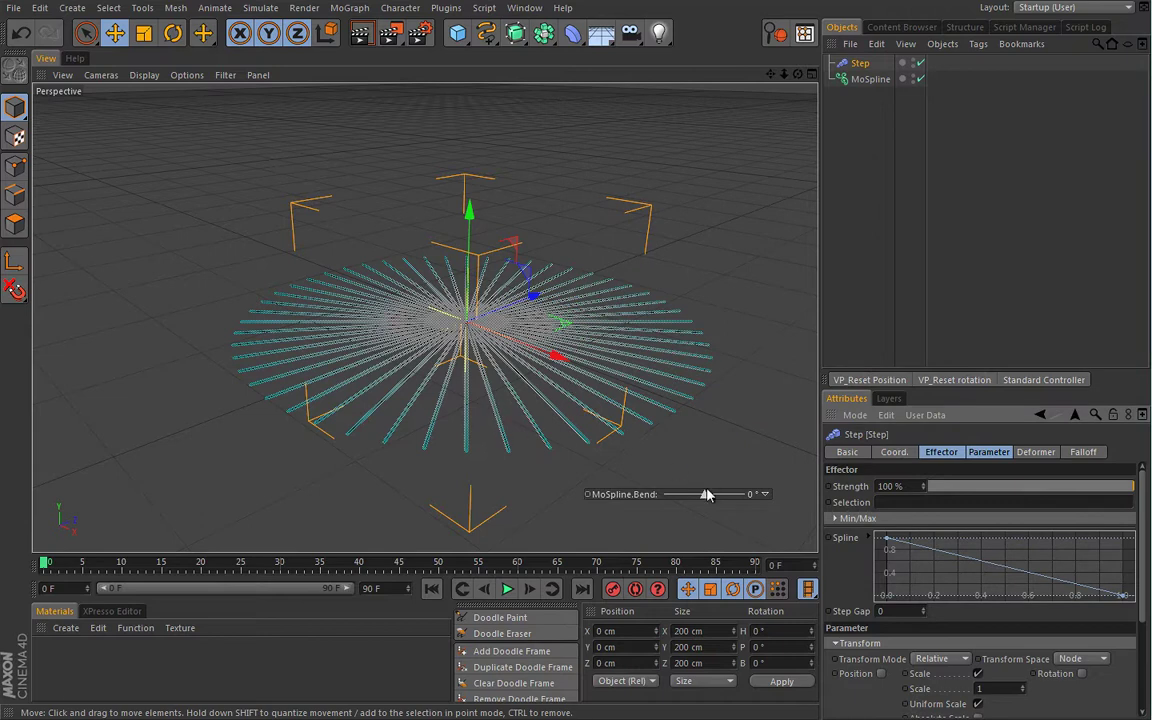
mouse_move(707, 489)
left_mouse_down()
mouse_move(689, 496)
mouse_move(708, 496)
left_mouse_up()
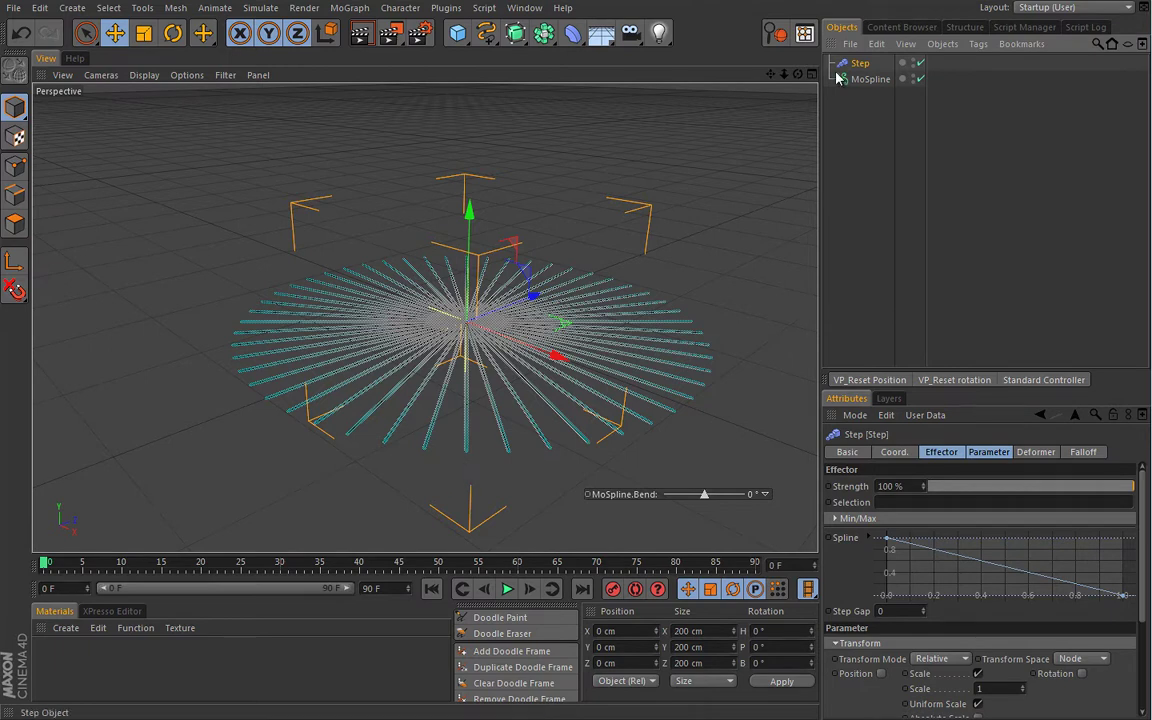
Set the MoSpline's Fields mode to Include
left_click(870, 79)
left_click(1055, 452)
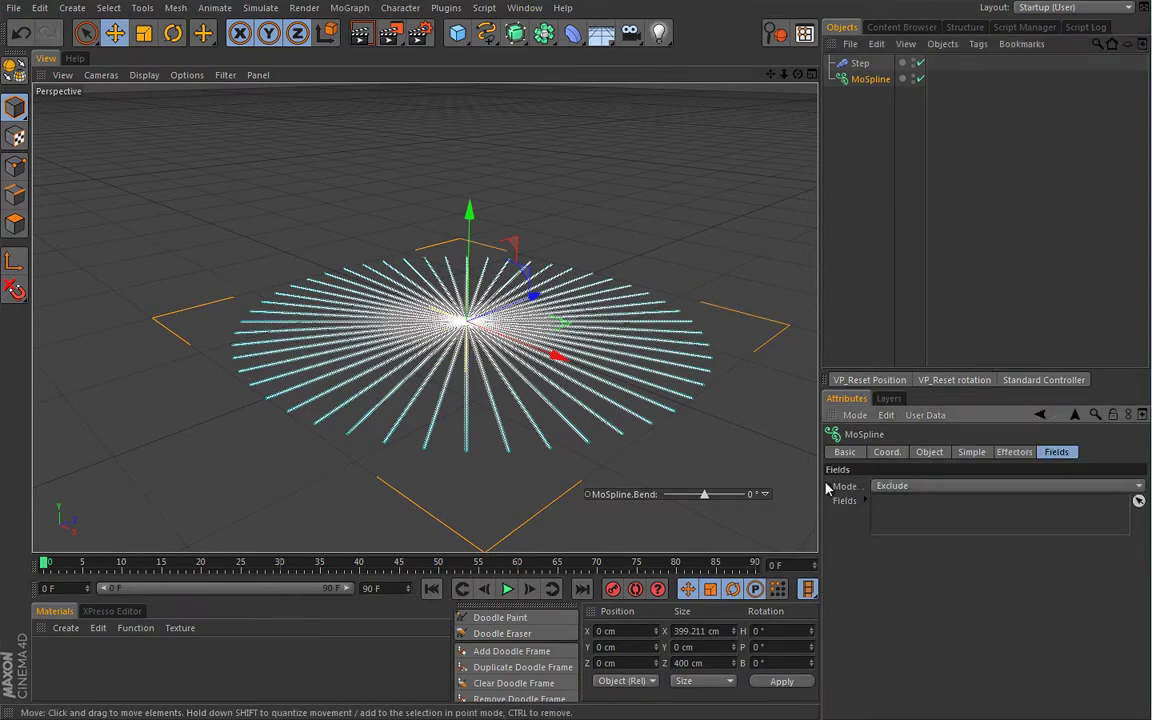
left_click(901, 487)
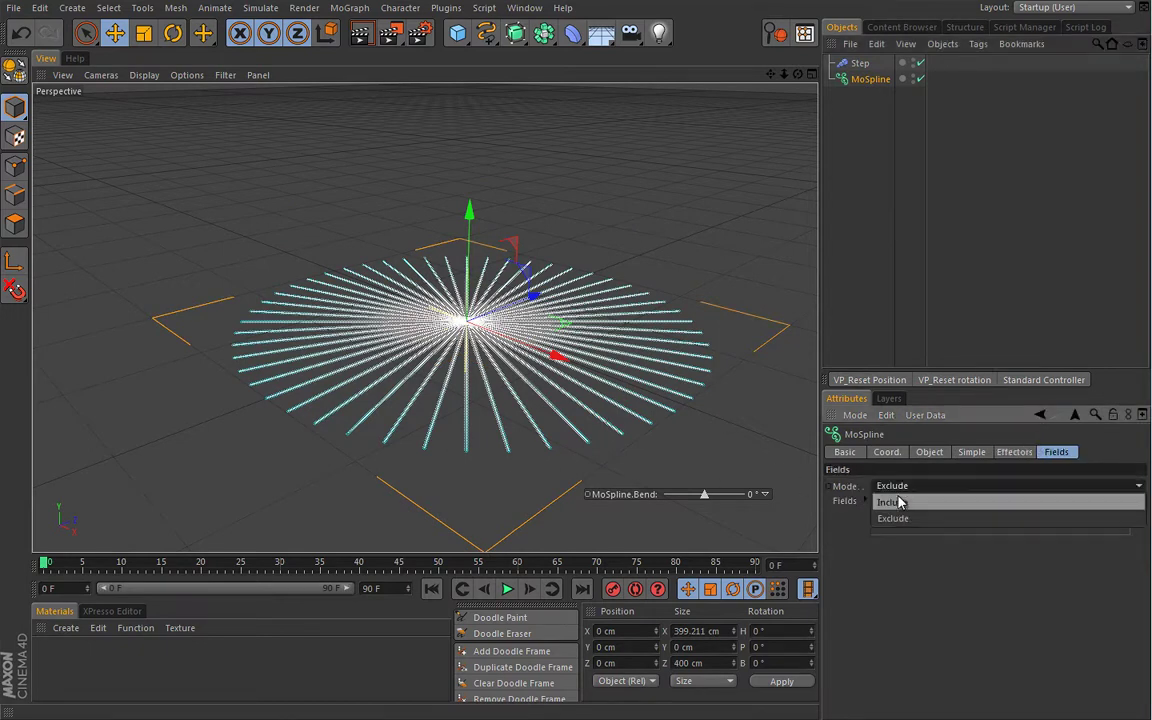
left_click(893, 503)
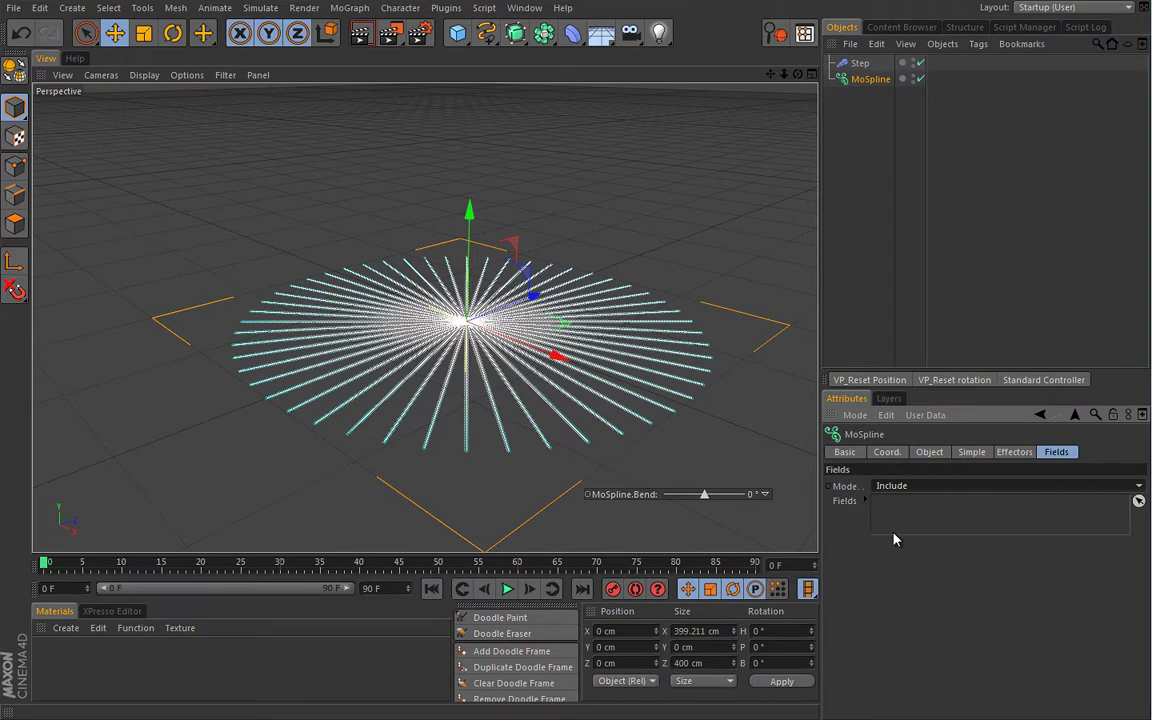
Detach the list of particle emitter and modifier objects as a floating palette
left_click(250, 10)
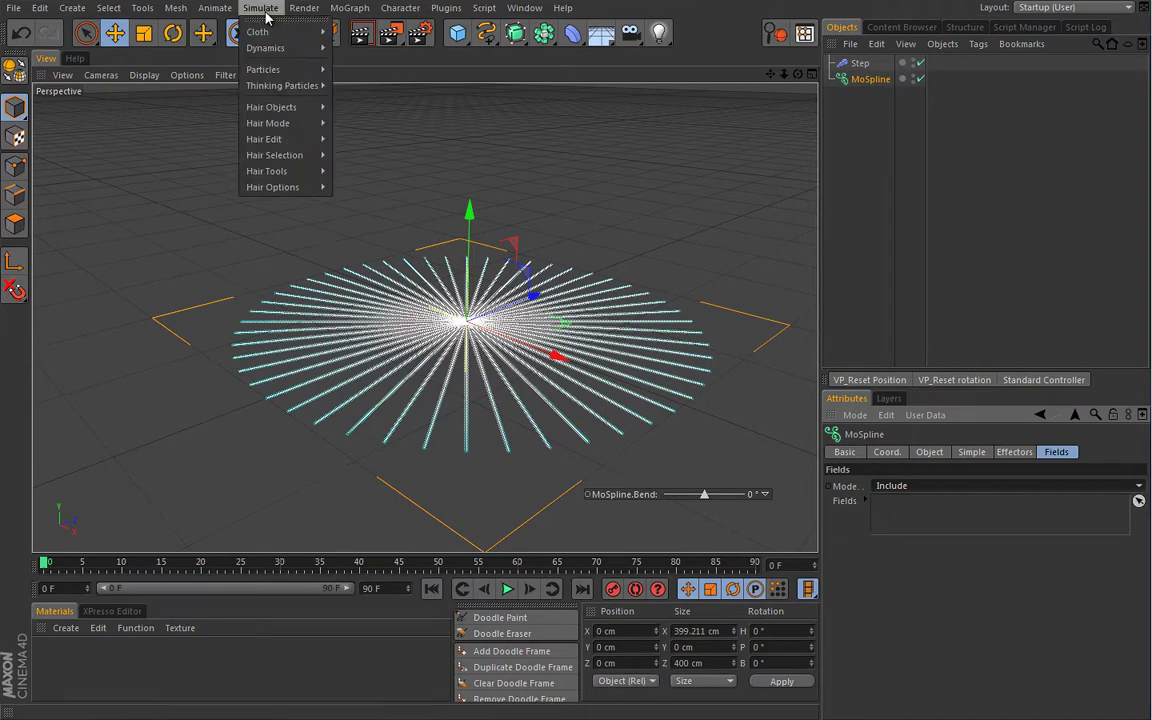
mouse_move(270, 74)
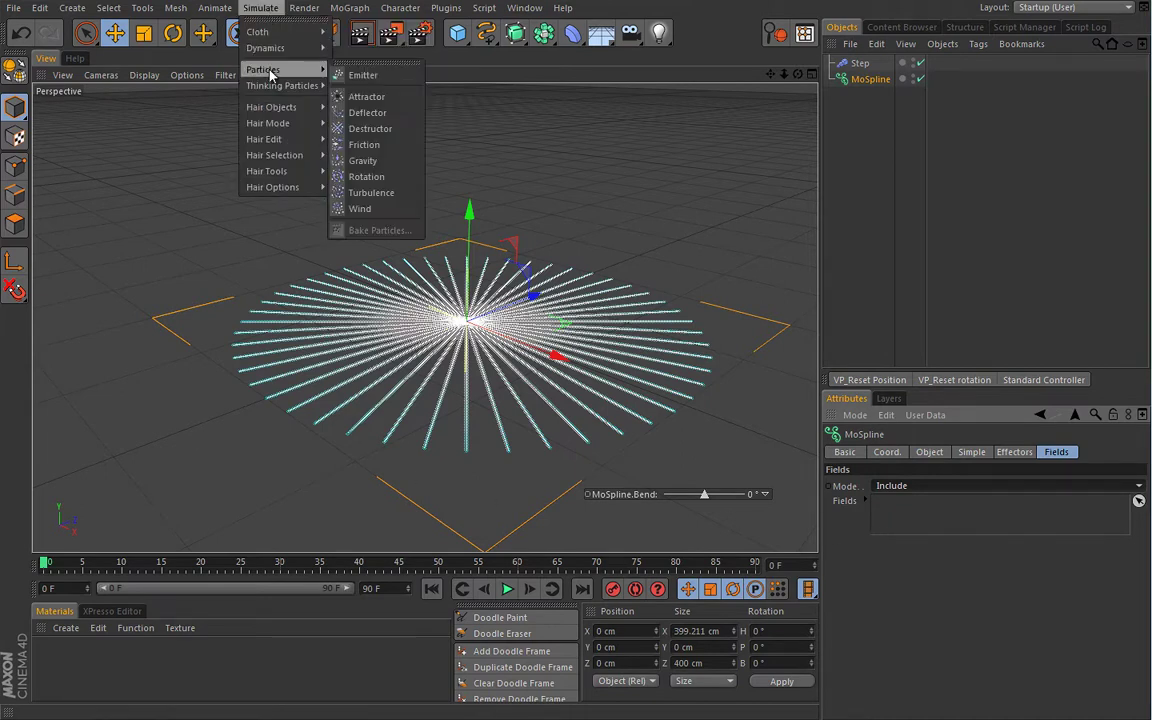
left_click(375, 62)
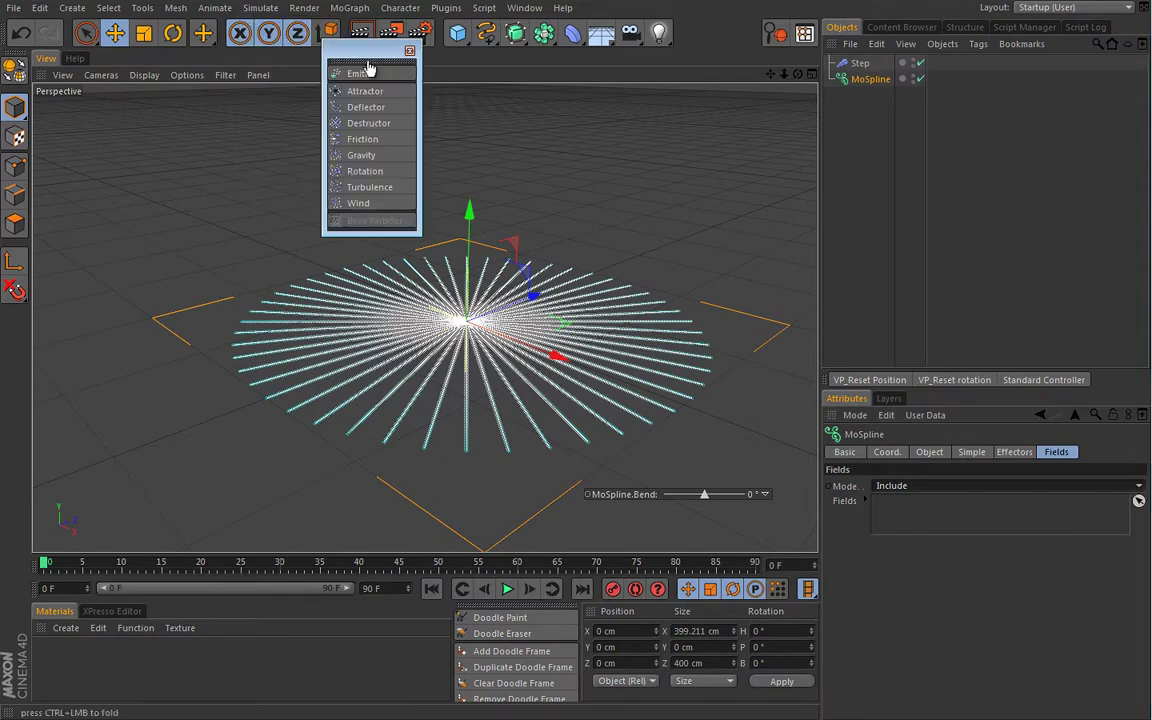
Add a Turbulence object to the scene from the floating particle palette and dismiss the palette
left_click_drag(373, 57, 162, 155)
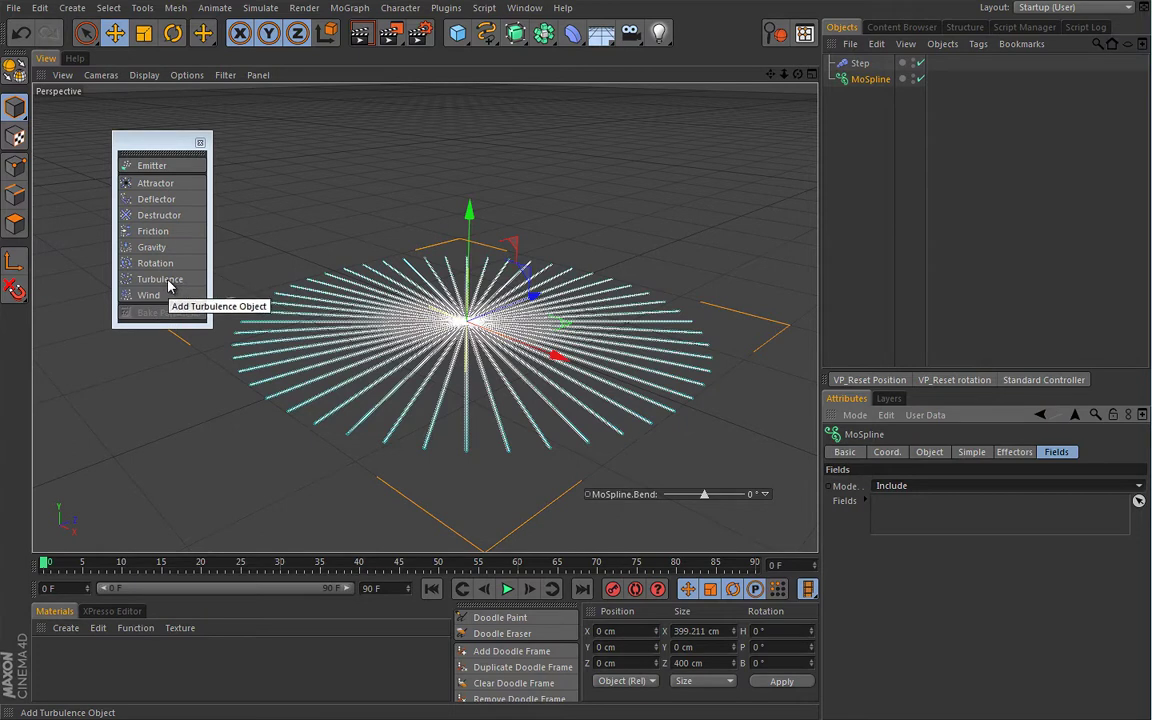
left_click(163, 279)
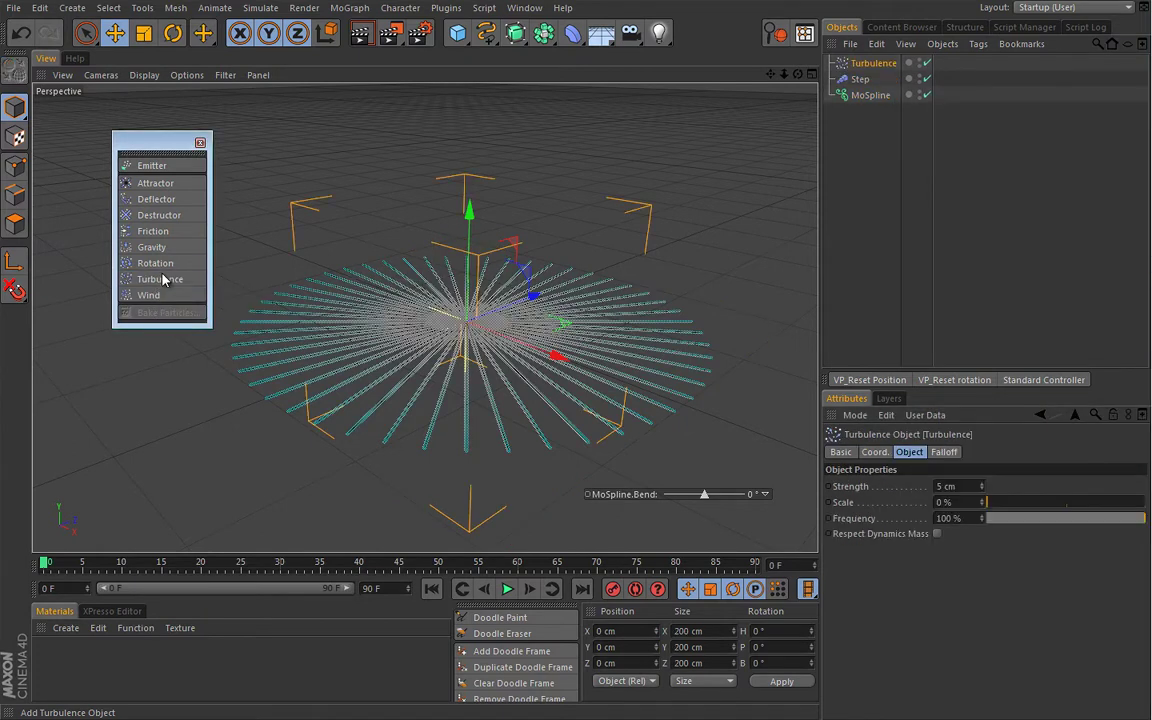
left_click(200, 142)
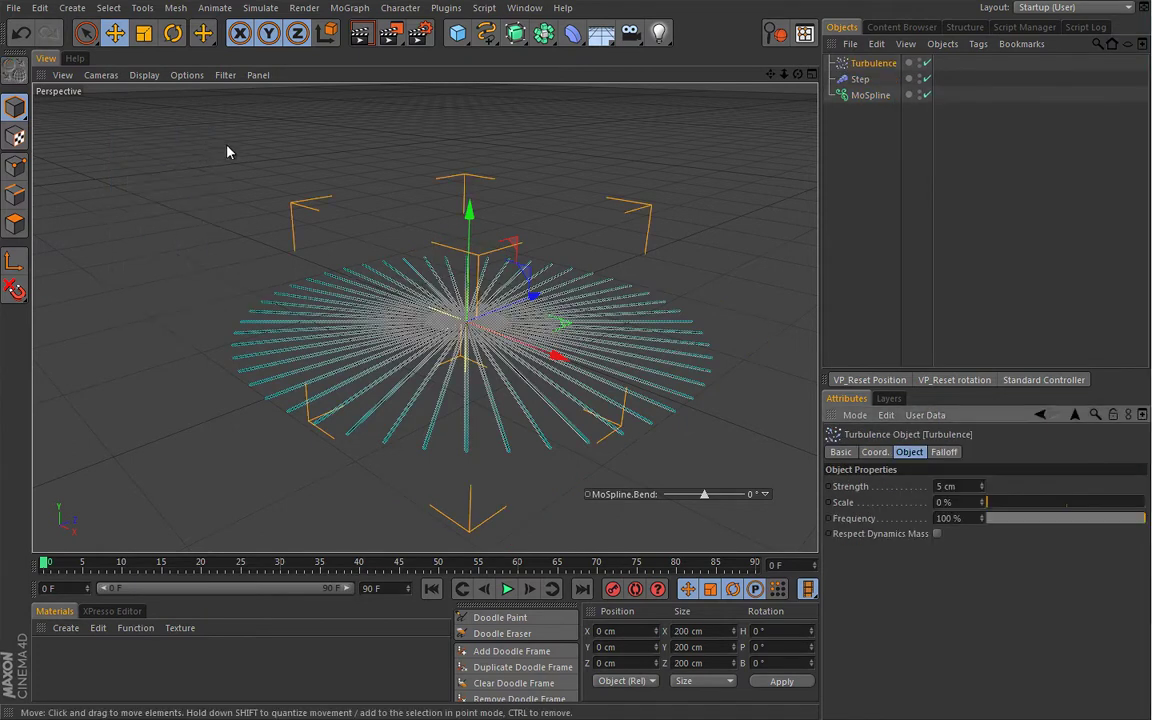
Include the Turbulence object in the MoSpline's Fields list and play the animation to preview it
left_click(869, 95)
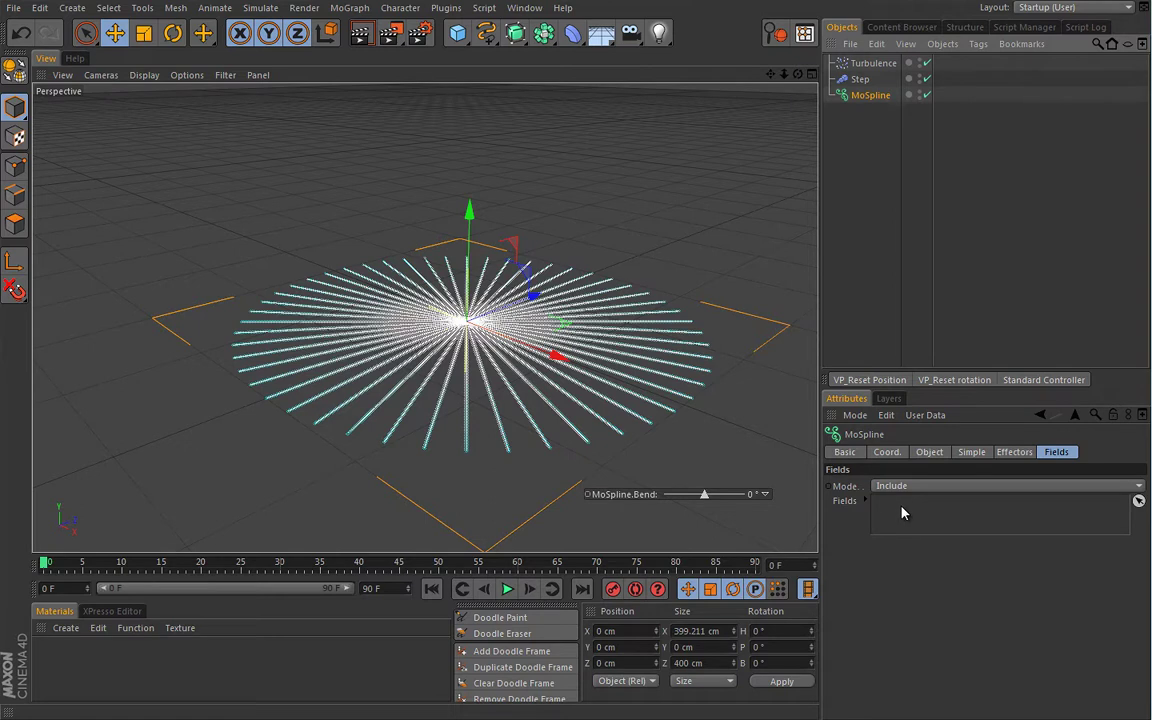
left_click_drag(872, 63, 900, 505)
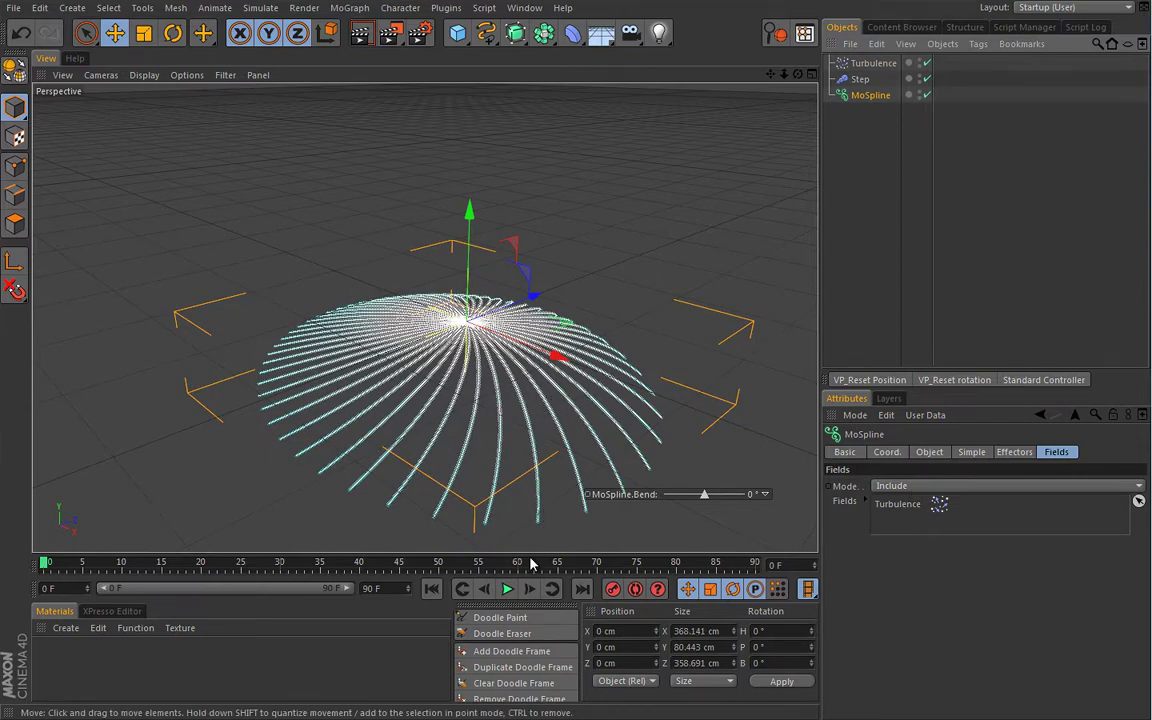
key("F8")
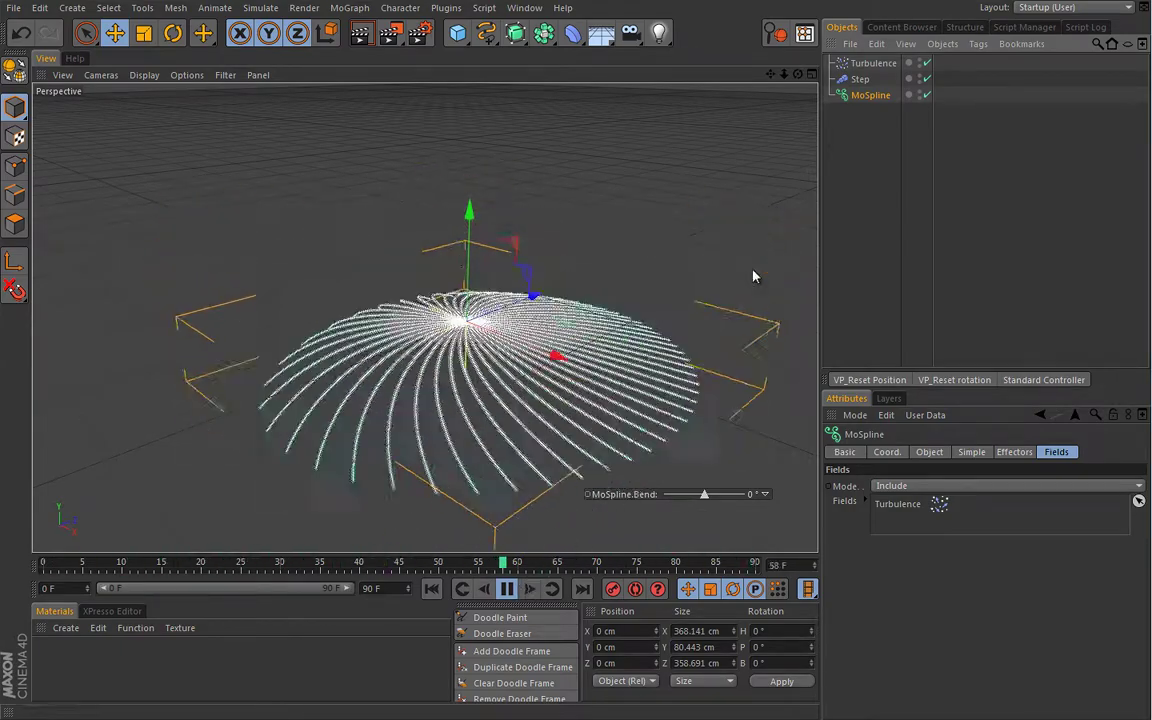
Try different Scale values on the Turbulence object during playback and settle on a Scale of 100%
left_click(872, 63)
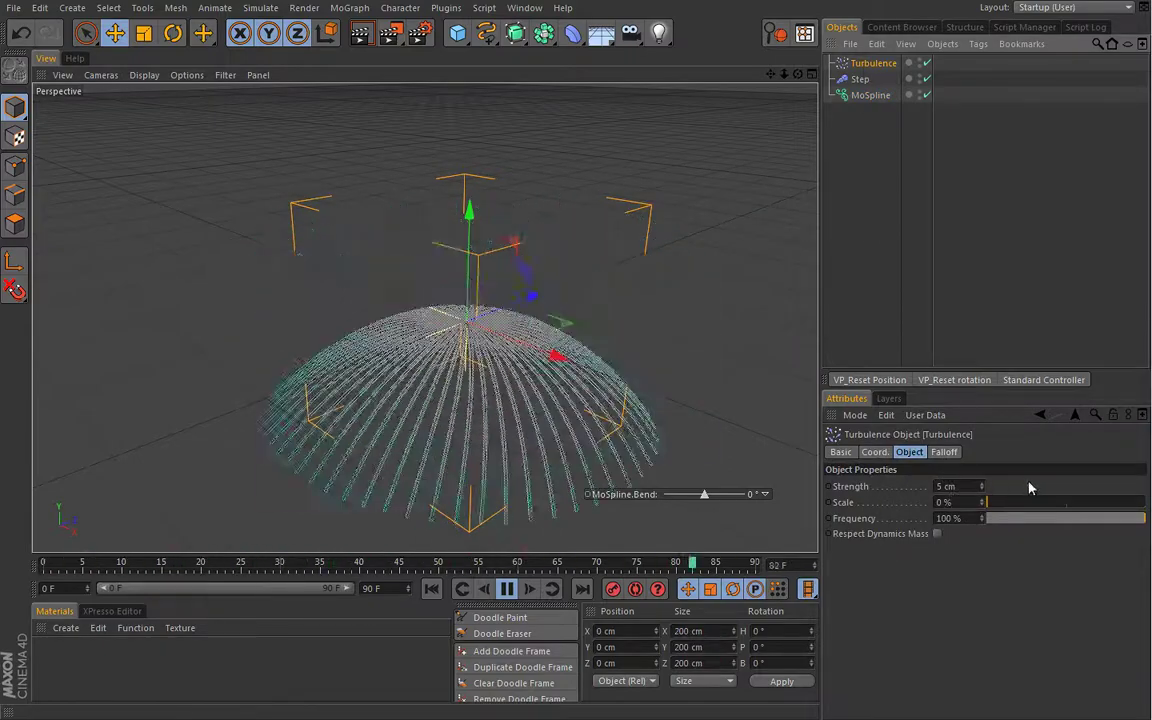
left_click_drag(998, 506, 1122, 495)
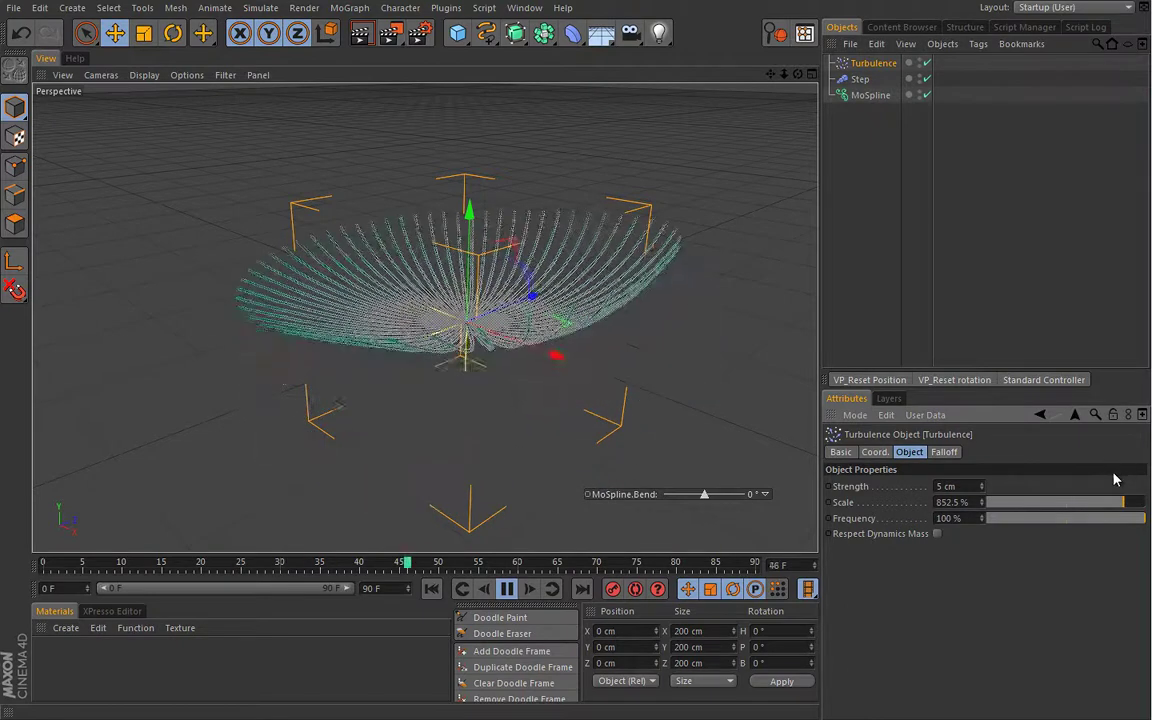
left_click_drag(1112, 503, 1070, 503)
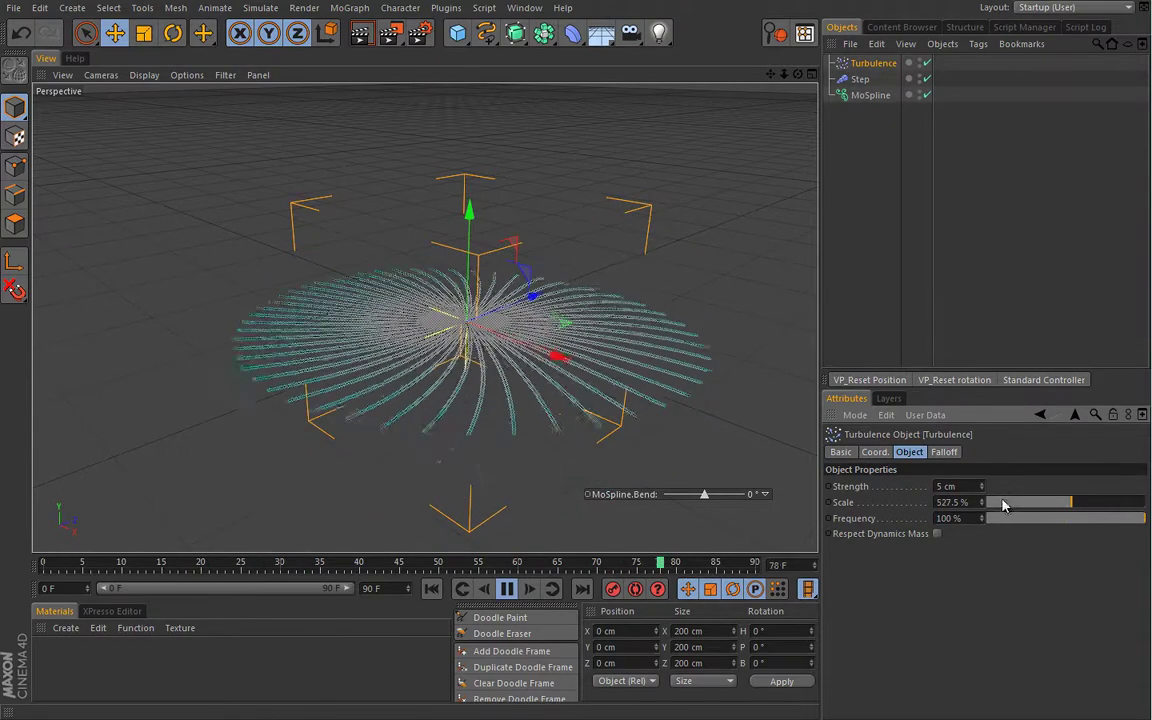
double_click(955, 502)
type("100")
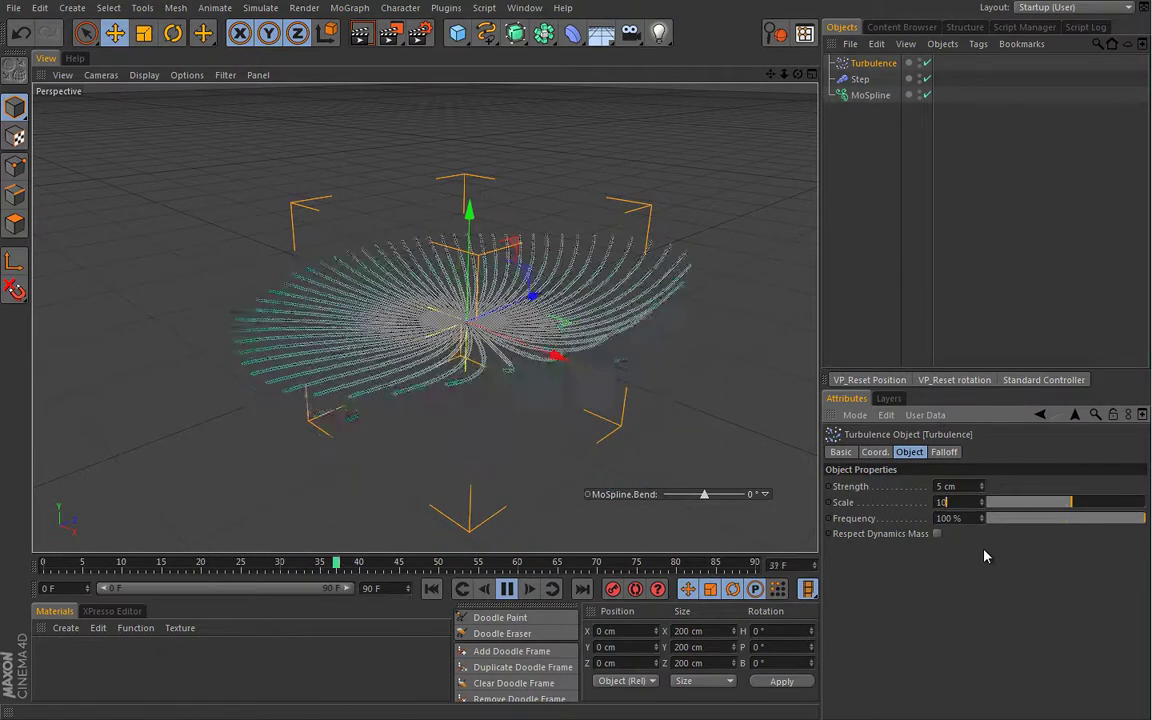
key("Return")
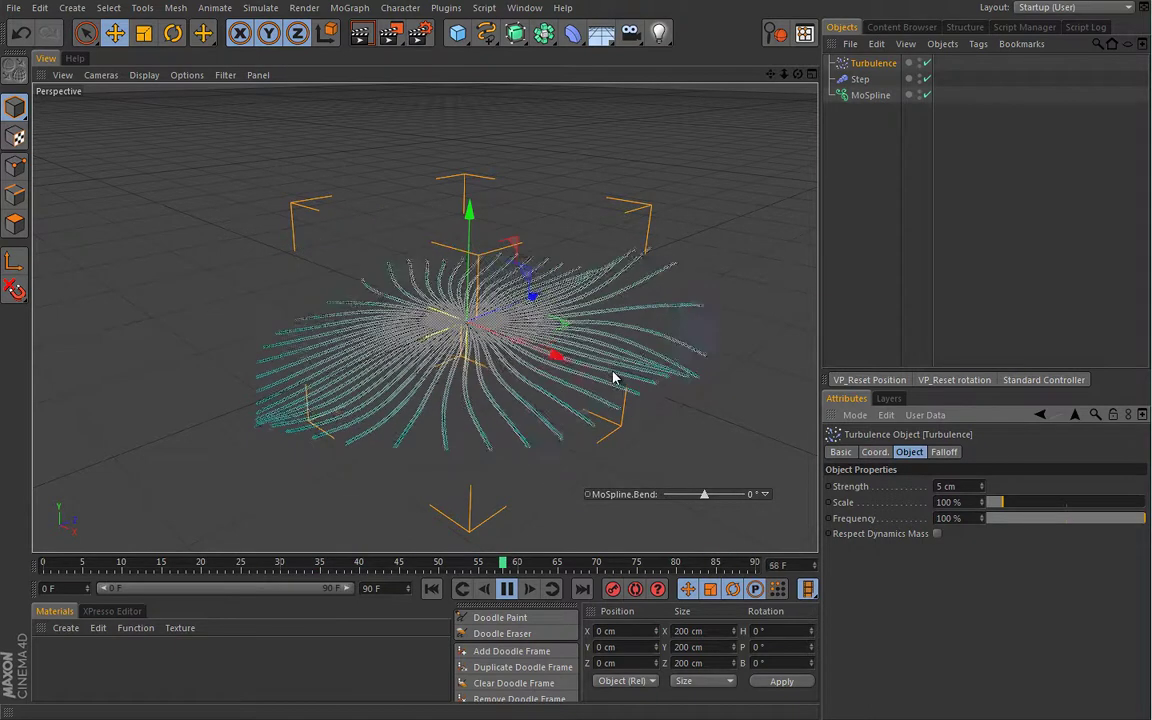
Lower the Turbulence object's Frequency to 20%
left_click_drag(1108, 514, 1023, 510)
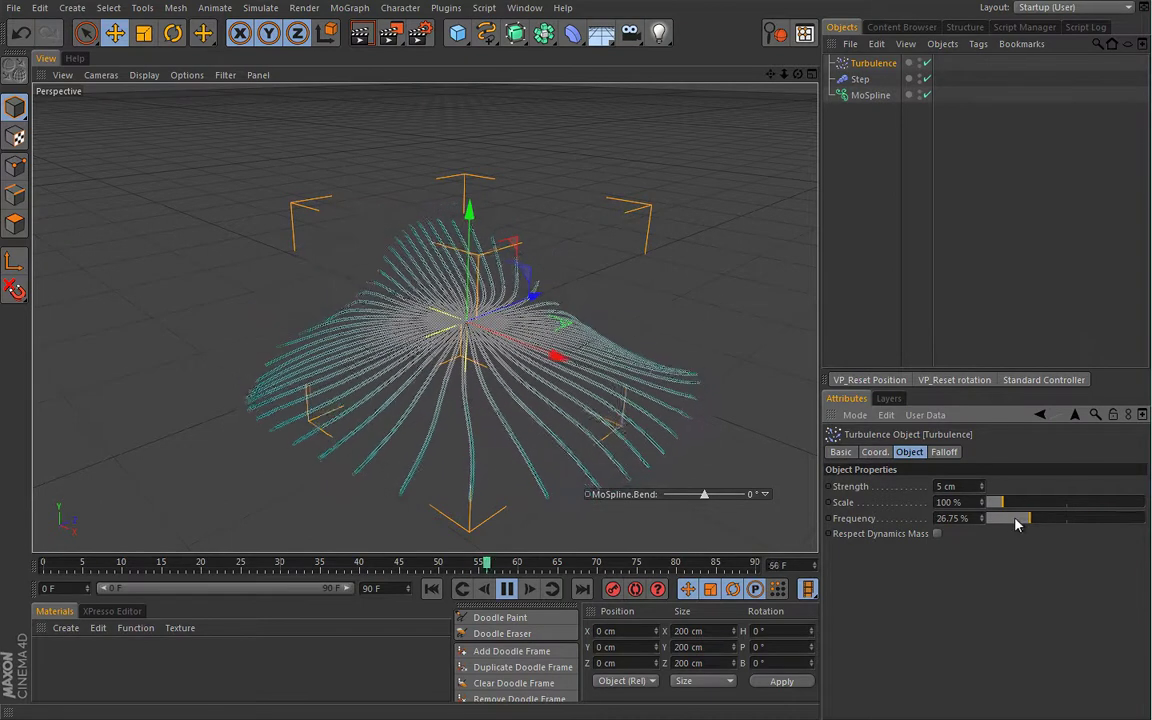
double_click(952, 518)
type("20")
key("Return")
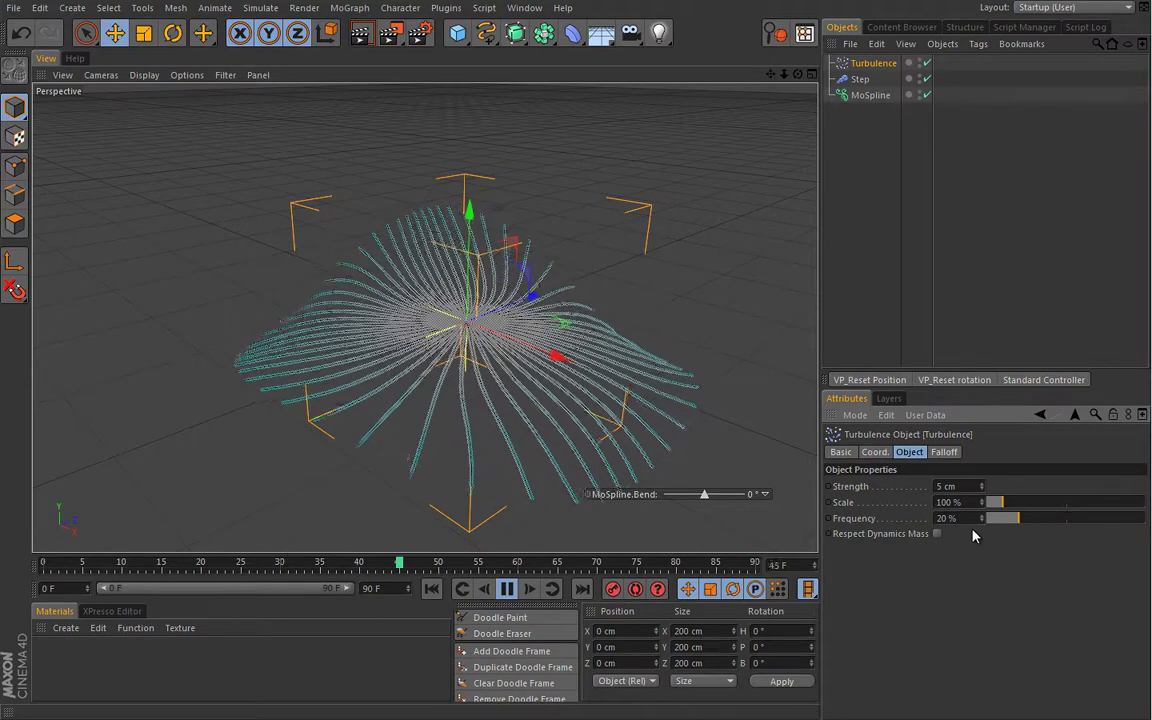
Stop playback, lengthen the animation to 1000 frames with the full range displayed, and return to the first frame
left_click(507, 586)
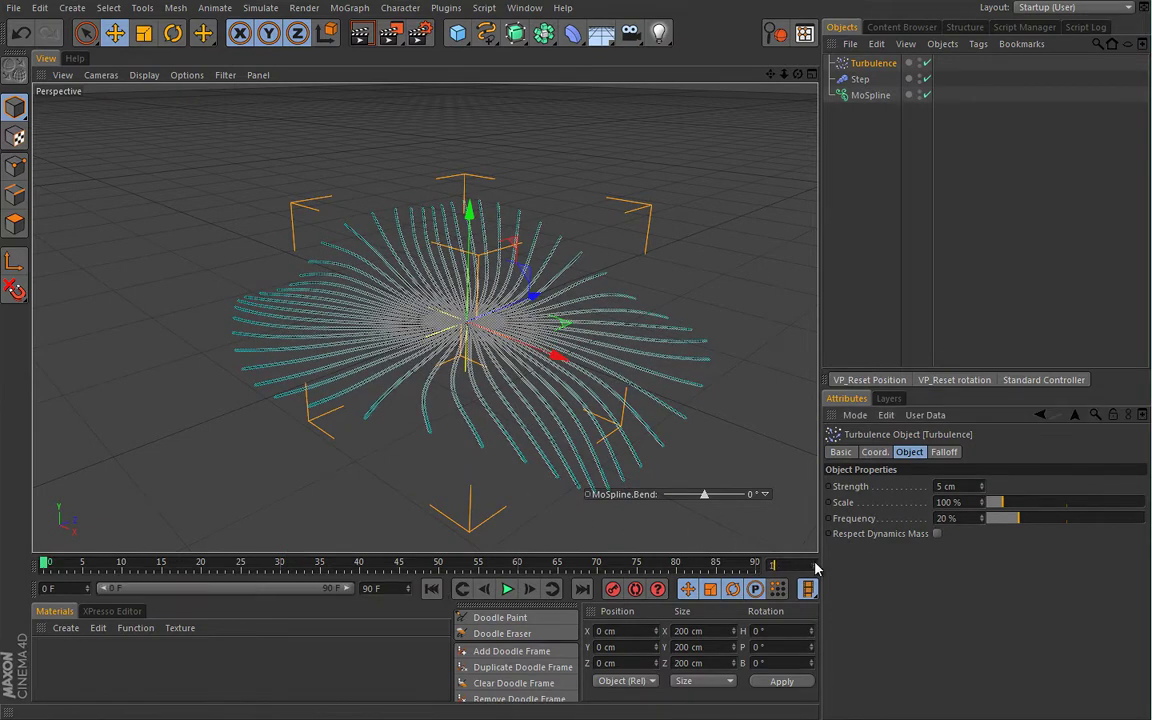
double_click(371, 588)
type("1000")
key("Return")
right_click(382, 568)
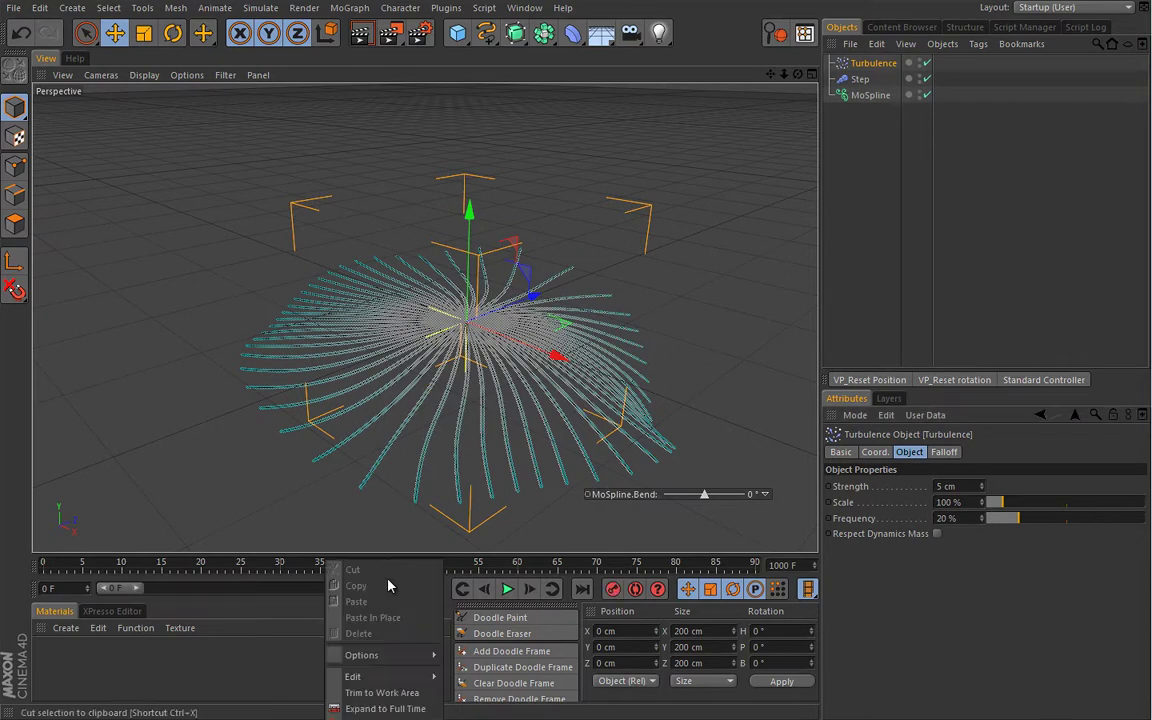
left_click(386, 697)
left_click(432, 589)
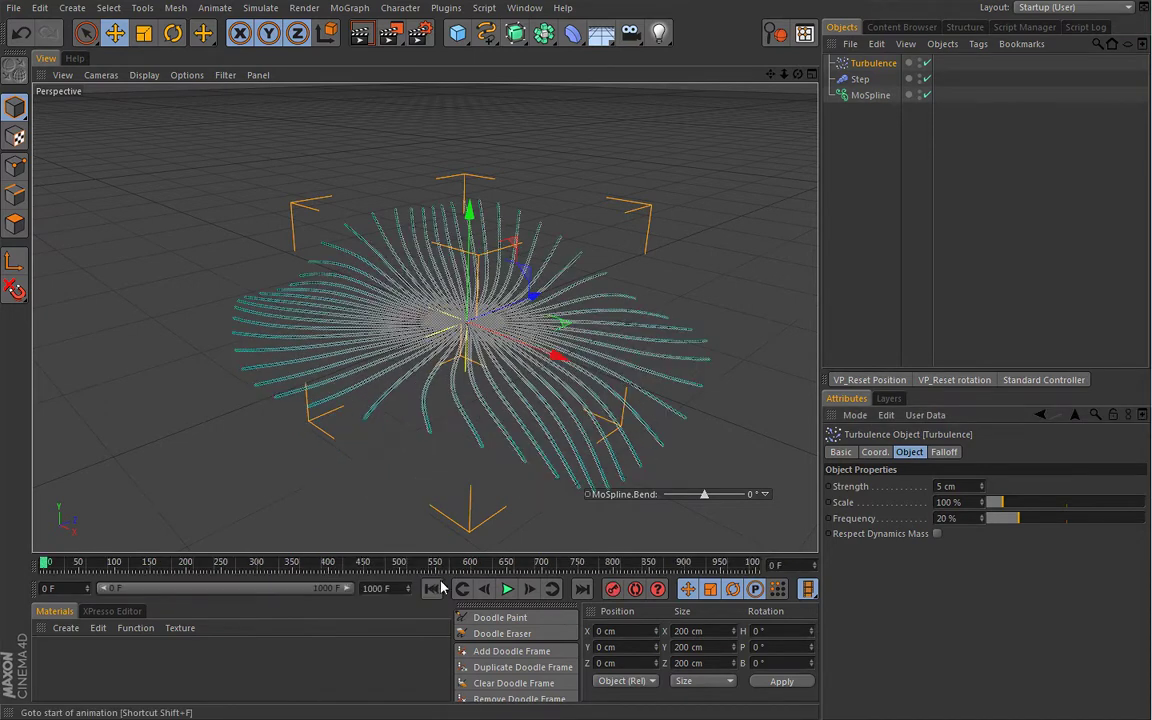
Play the extended animation and set the MoSpline's Bend to about -92° in the HUD
scroll(494, 453, "down", 3)
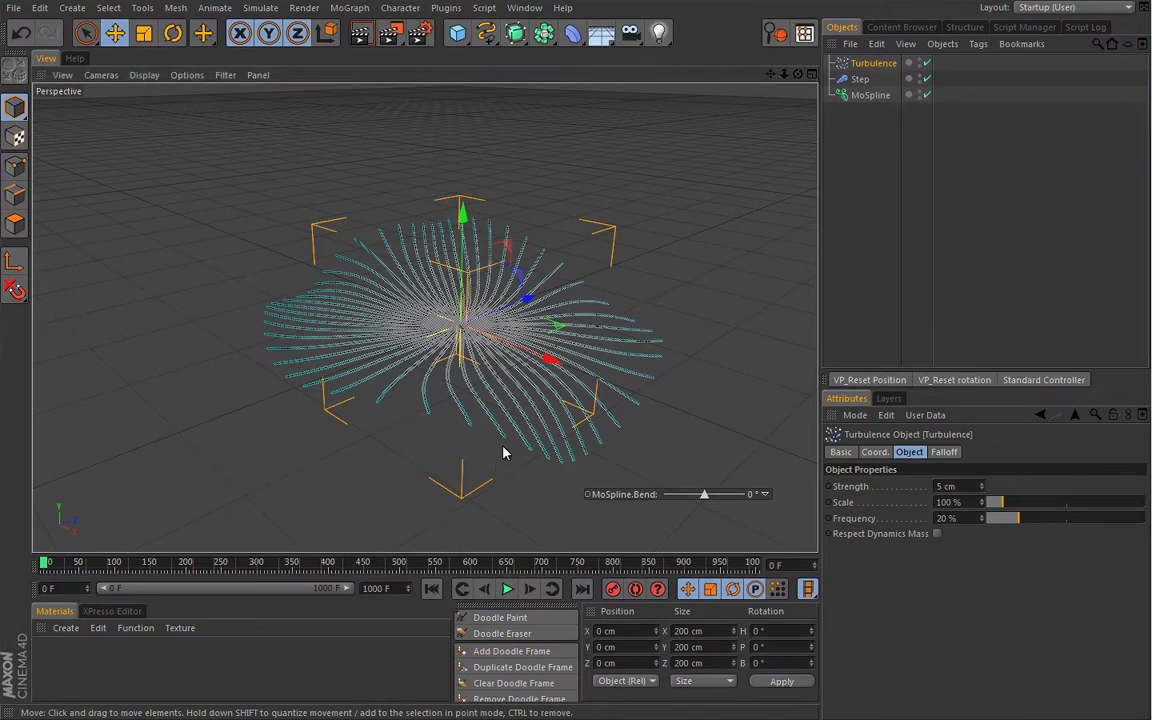
key("F8")
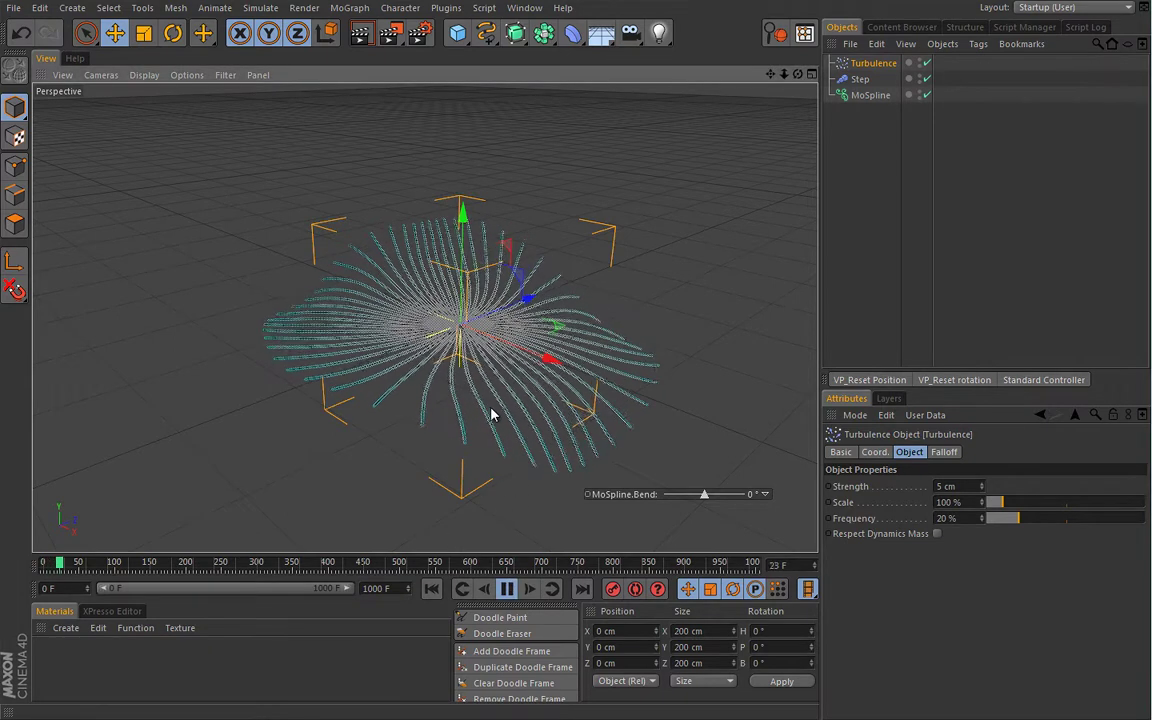
mouse_move(705, 494)
left_mouse_down()
mouse_move(694, 496)
mouse_move(714, 492)
mouse_move(693, 495)
left_mouse_up()
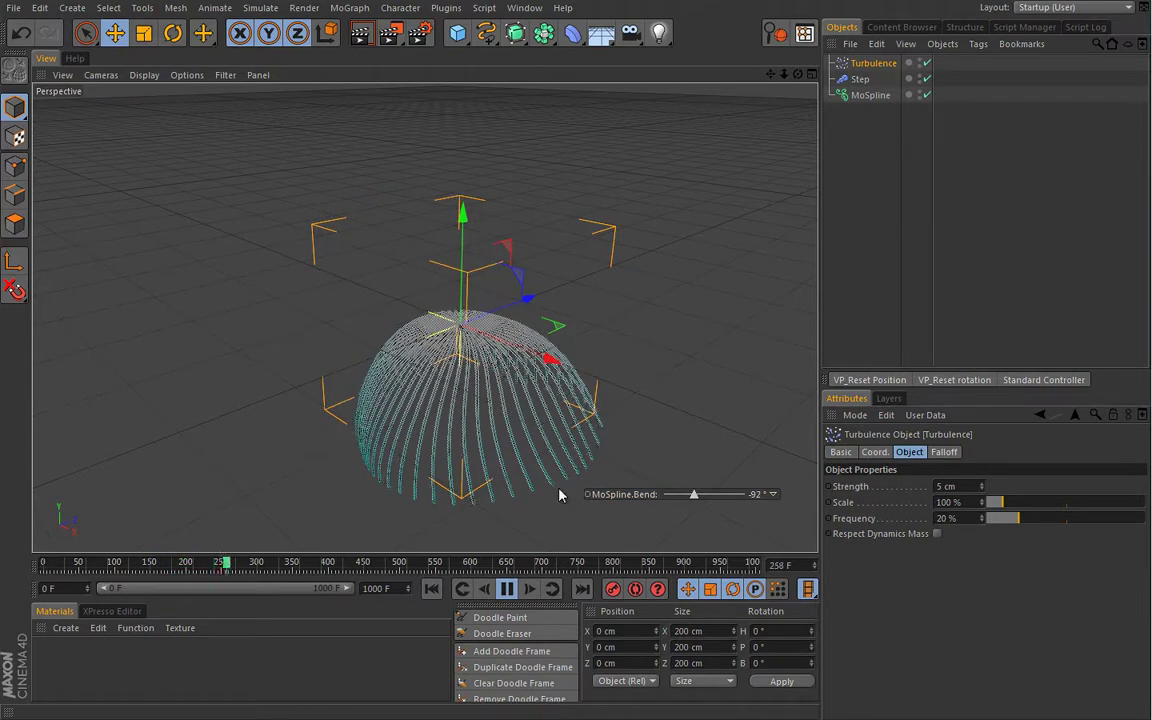
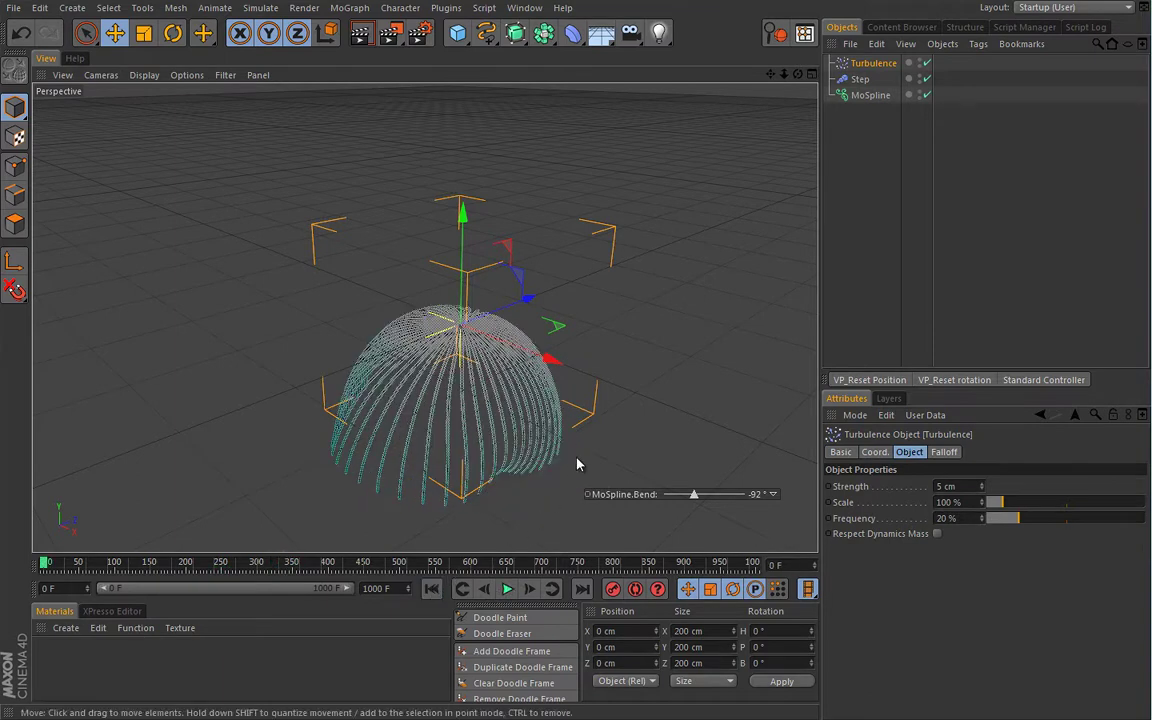
Examine the MoSpline's object properties, including the options under Extend End
left_click(870, 95)
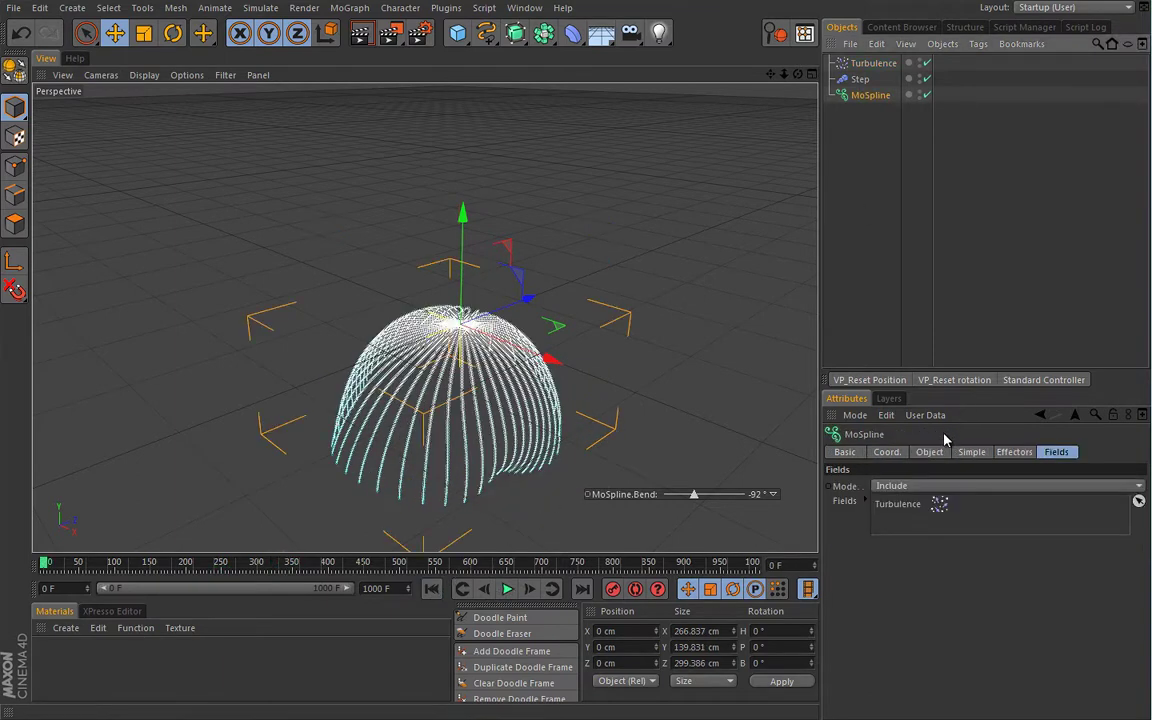
left_click(932, 451)
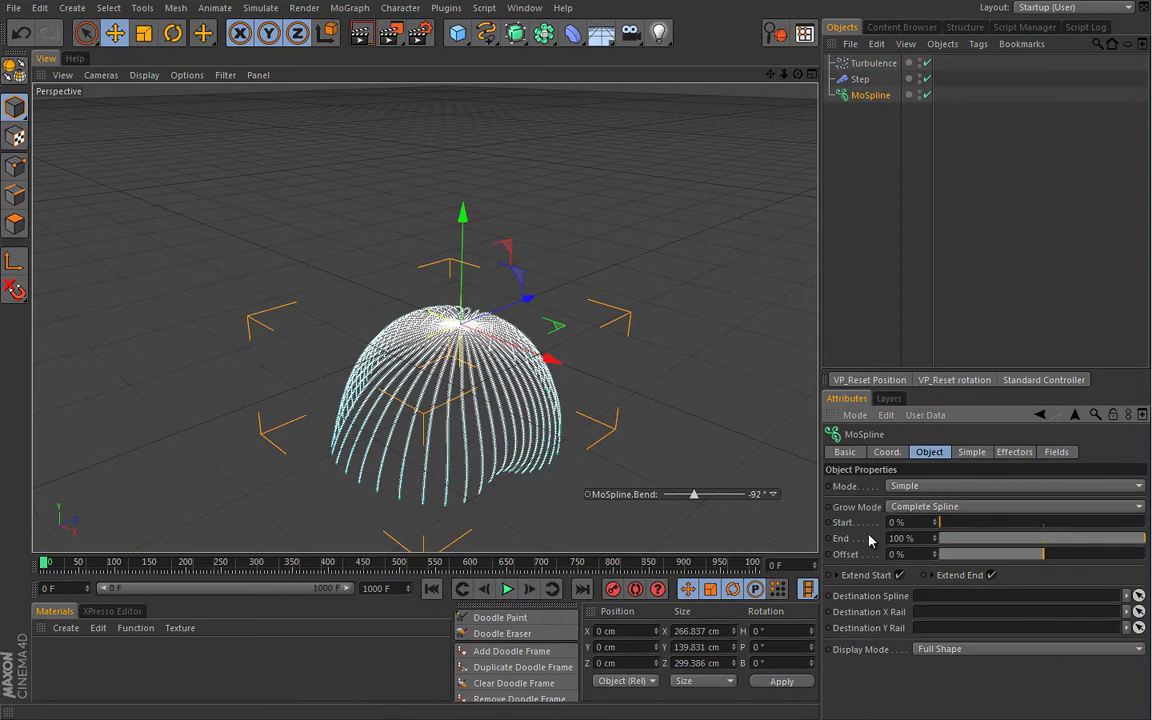
left_click(900, 574)
left_click(926, 575)
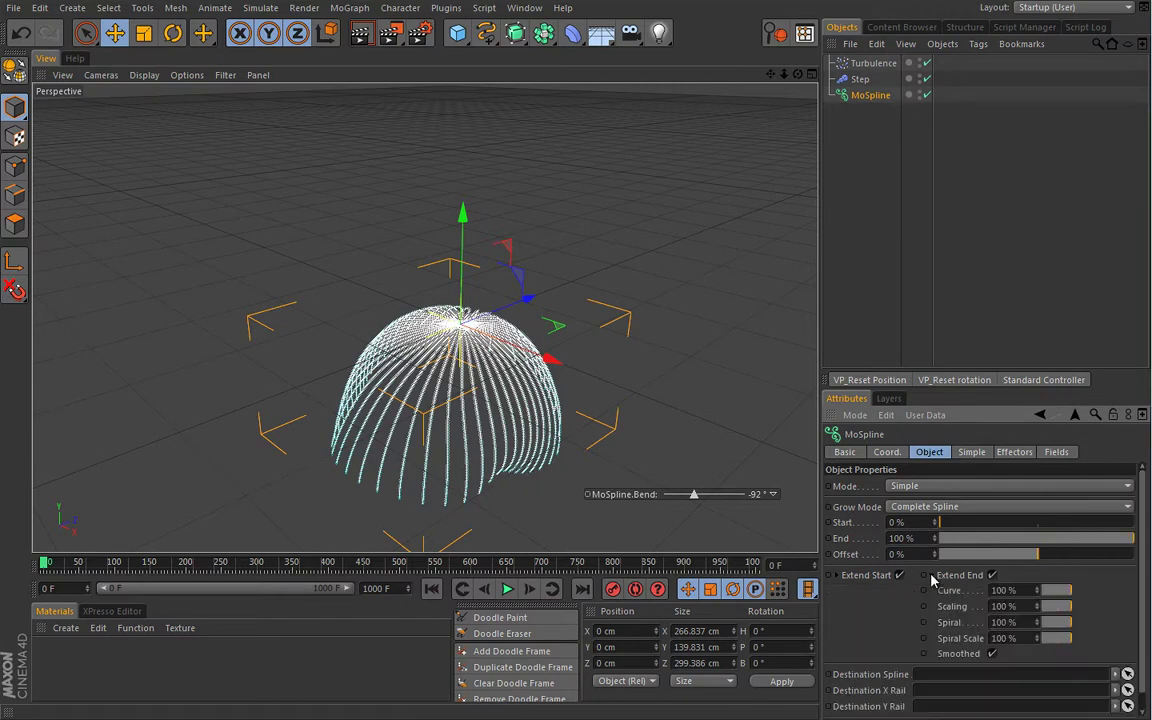
left_click(933, 576)
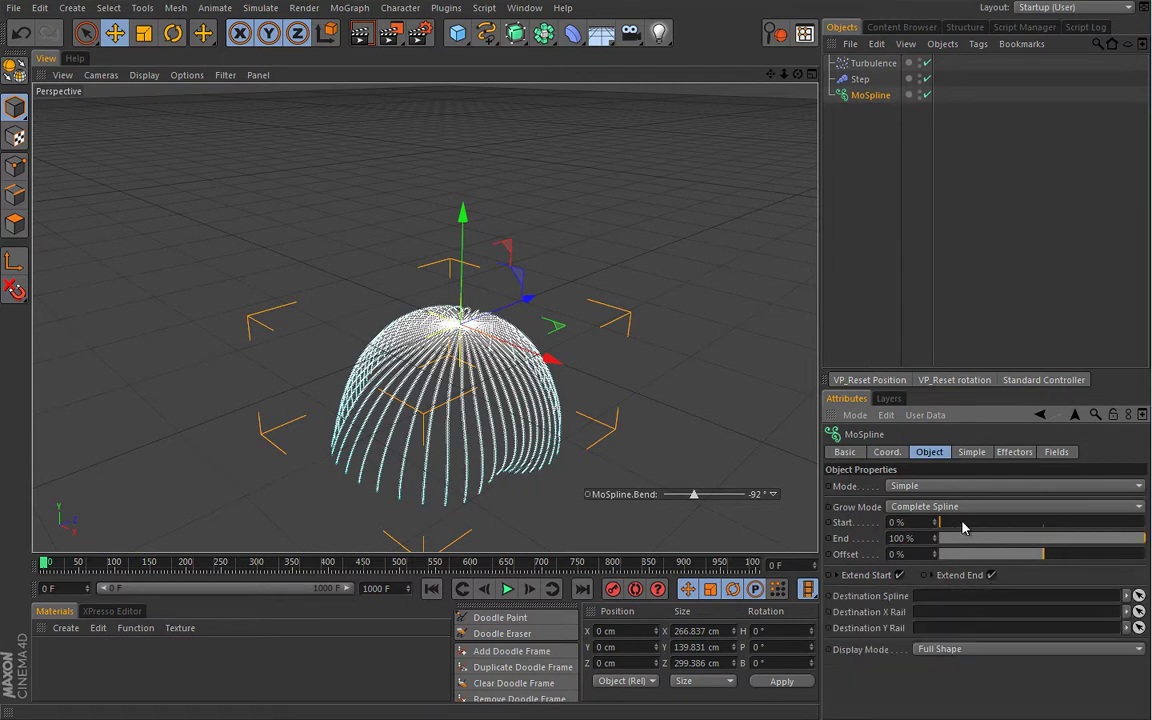
Set the MoSpline's Grow Mode to Separate Segments and its Offset to 50%
left_click_drag(1045, 558, 1082, 542)
key("ctrl+z")
left_click(997, 508)
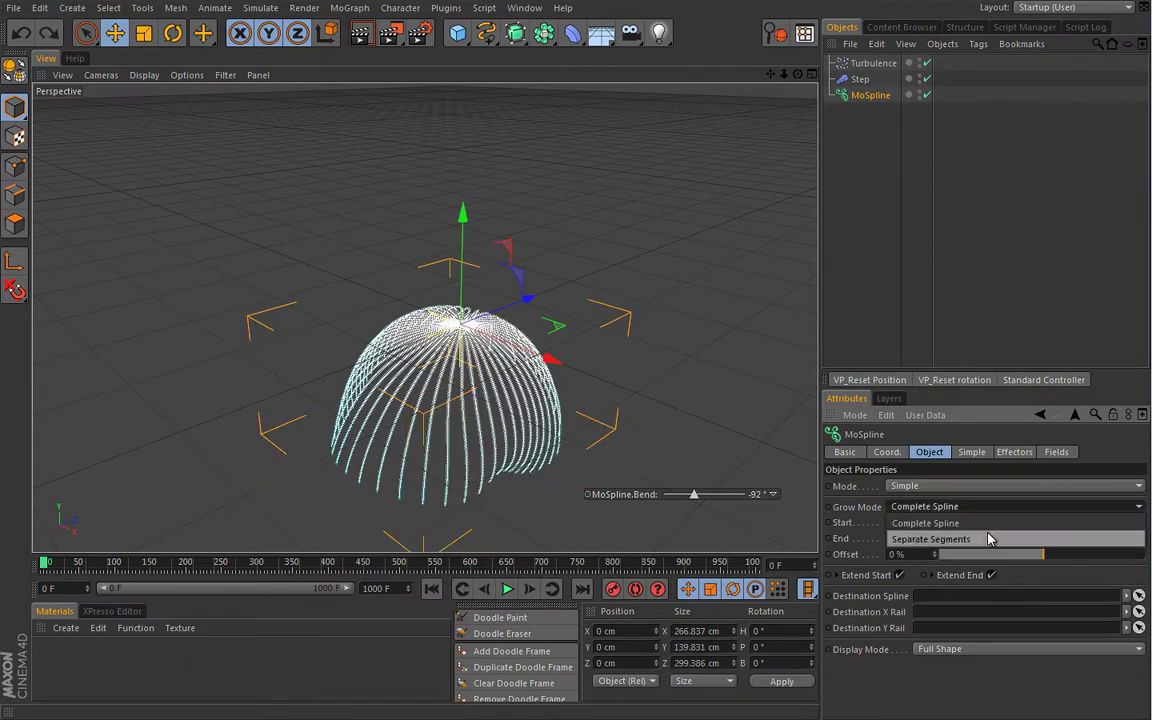
left_click(988, 541)
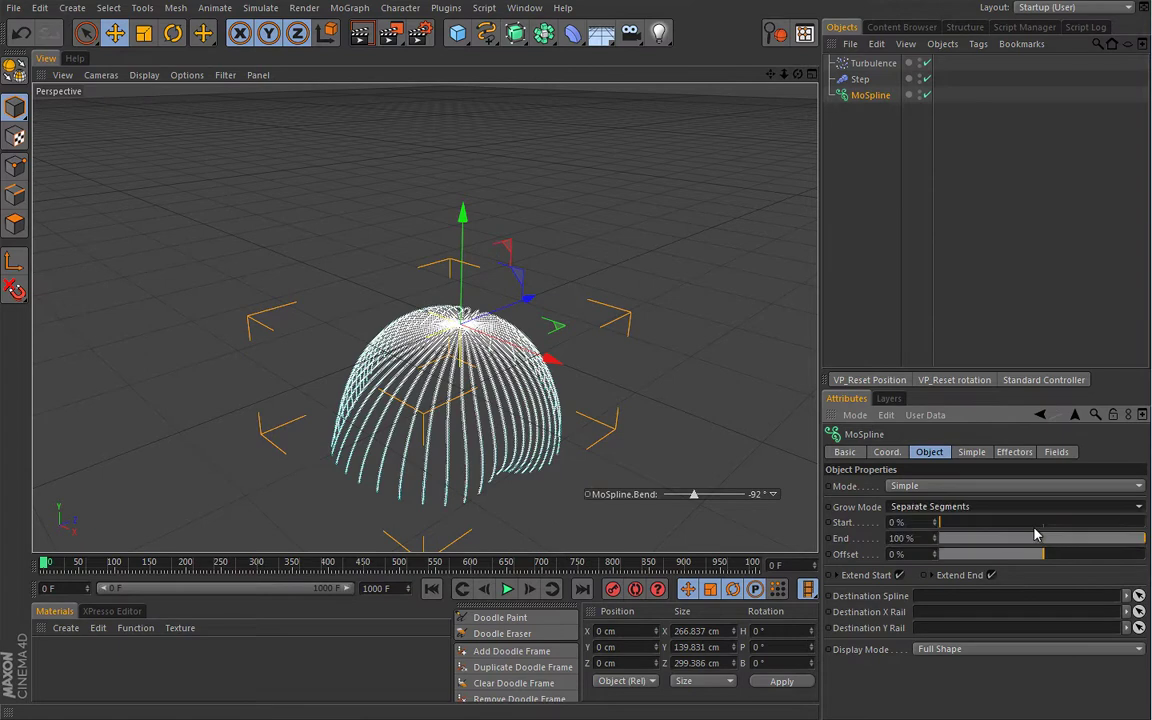
left_click_drag(1043, 554, 1080, 556)
double_click(929, 553)
type("50")
key("Return")
Lock the attributes on the MoSpline, deselect it, and adjust its Bend to about -77° during playback
left_click_drag(630, 438, 603, 374, "alt")
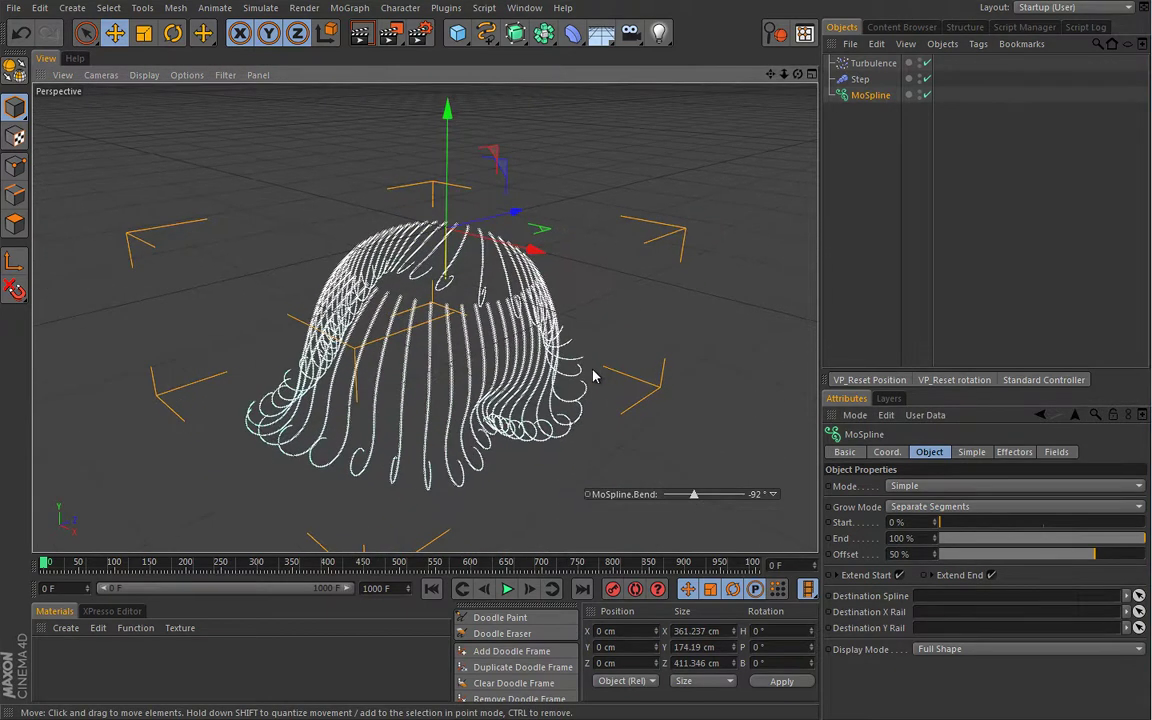
left_click(507, 591)
right_click_drag(589, 401, 527, 404, "alt")
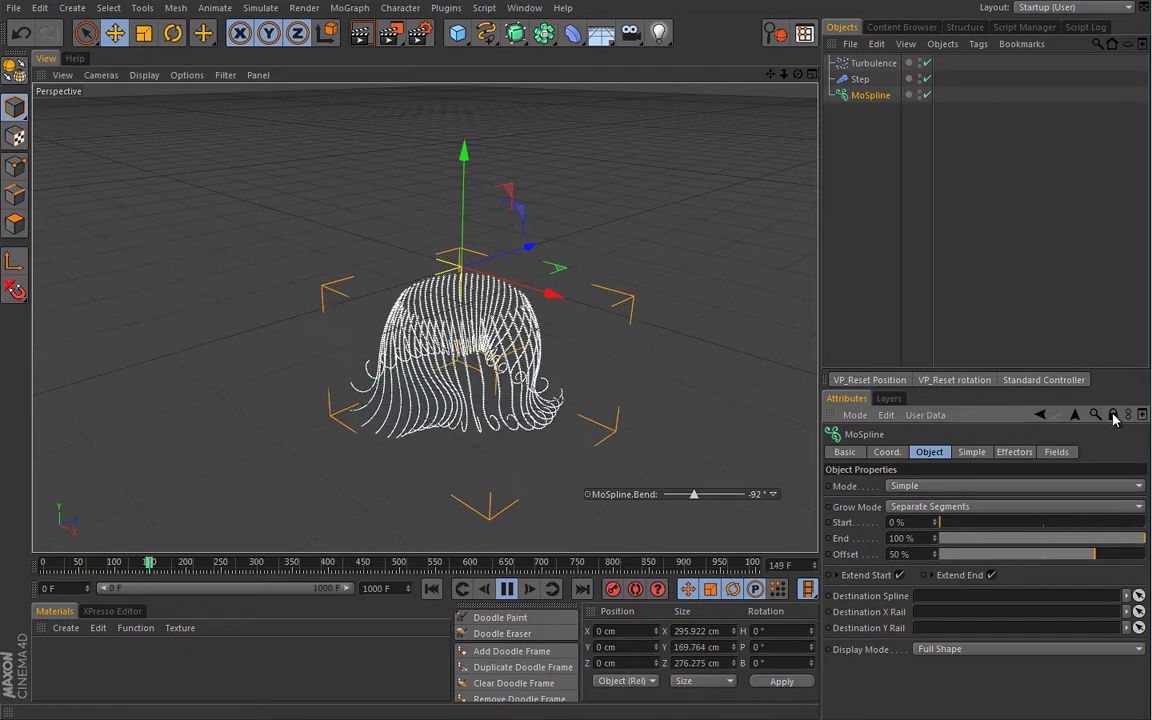
left_click(875, 169)
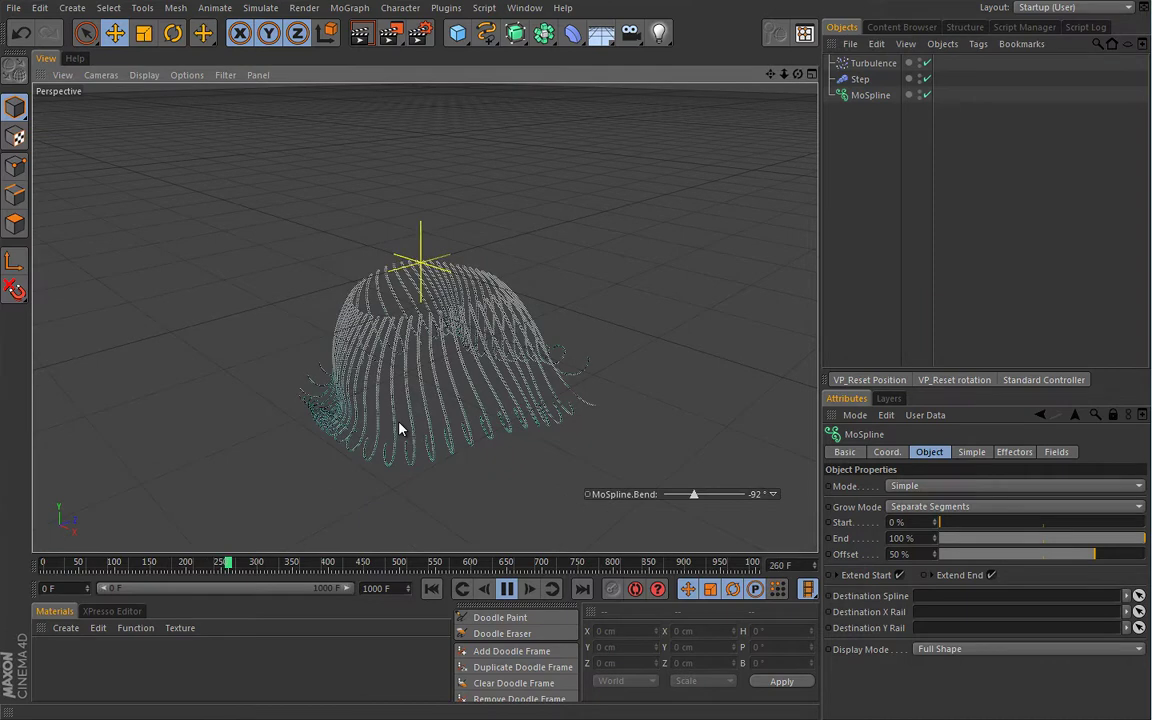
mouse_move(697, 499)
left_mouse_down()
mouse_move(687, 497)
mouse_move(712, 495)
mouse_move(695, 496)
left_mouse_up()
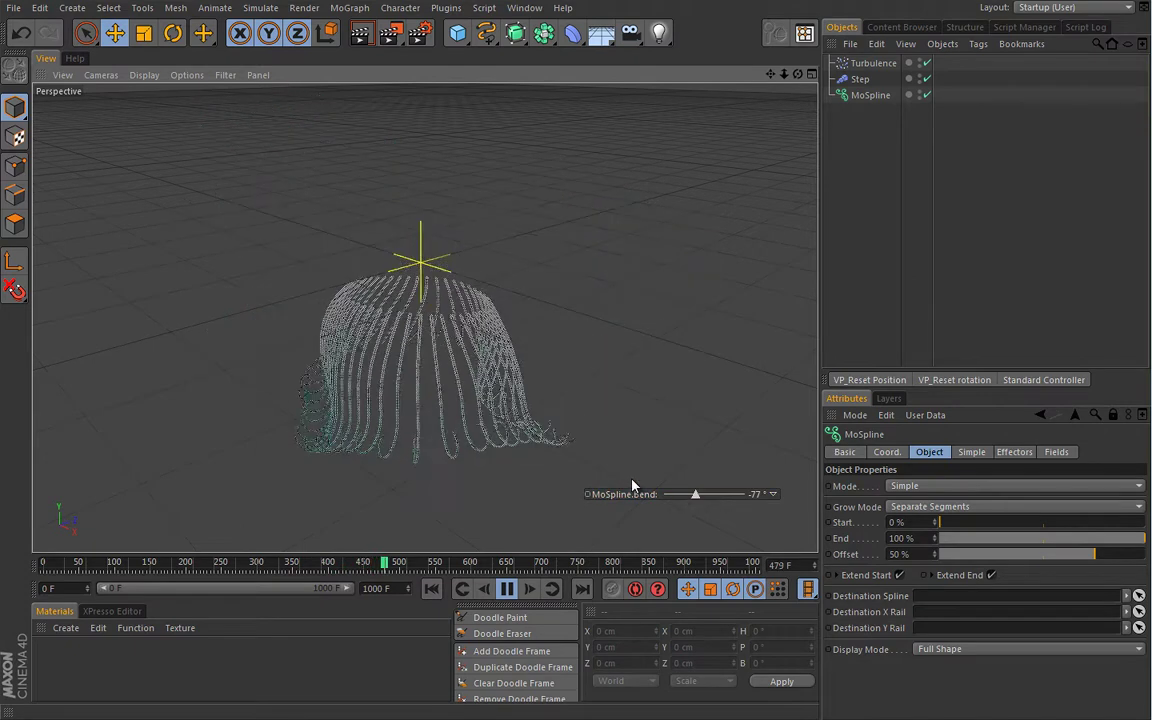
Raise the MoSpline to about 3.87 cm in Y and set its Bend to about -106°
left_click(870, 95)
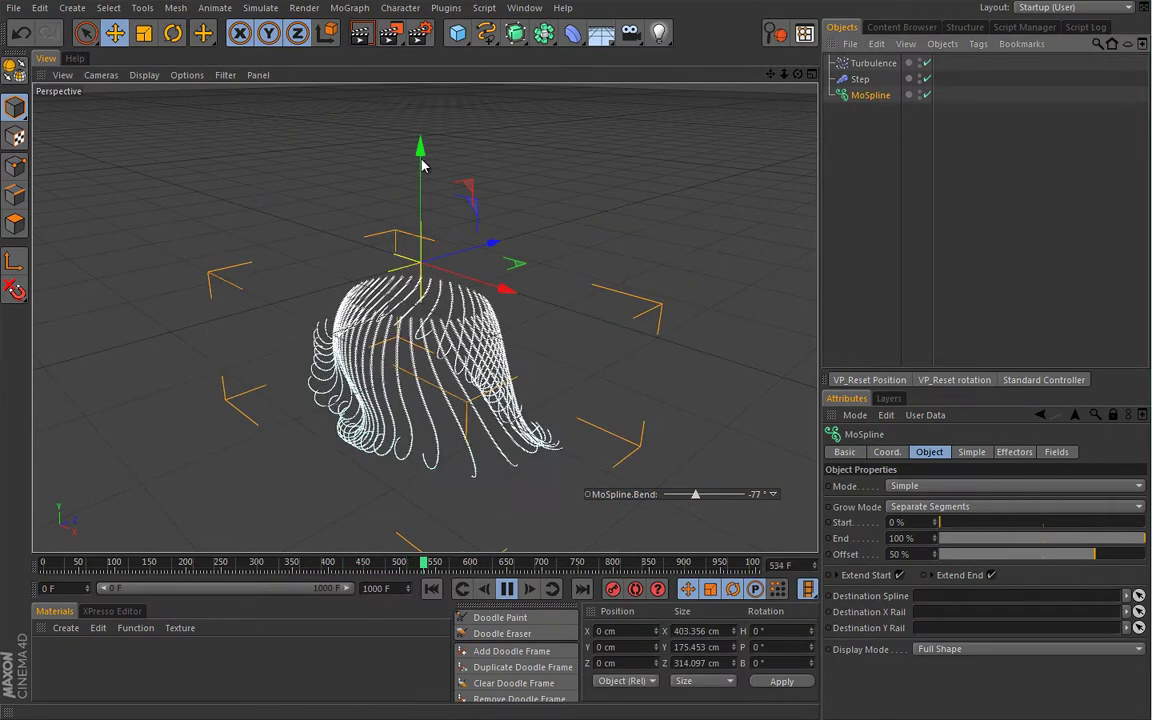
mouse_move(430, 135)
left_mouse_down()
mouse_move(470, 62)
mouse_move(430, 125)
mouse_move(430, 157)
left_mouse_up()
mouse_move(694, 492)
left_mouse_down()
mouse_move(707, 496)
mouse_move(694, 502)
left_mouse_up()
Stop playback, rewind to the first frame, and add a Formula effector for the MoSpline
left_click(507, 589)
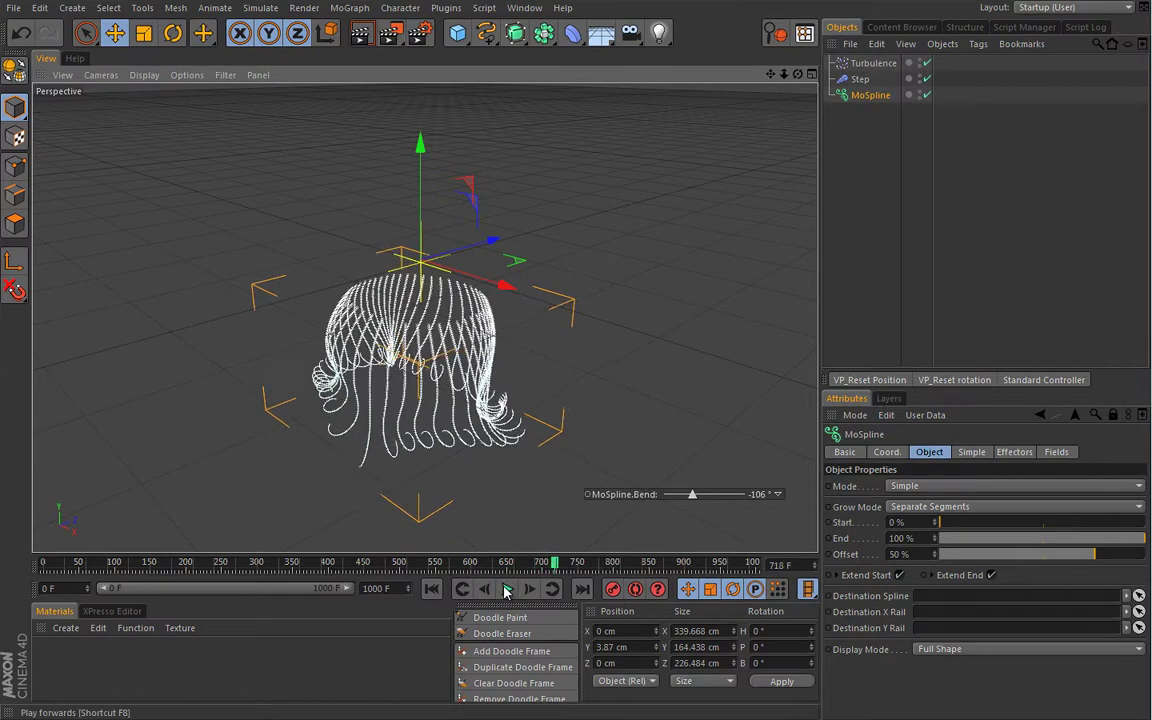
left_click(433, 590)
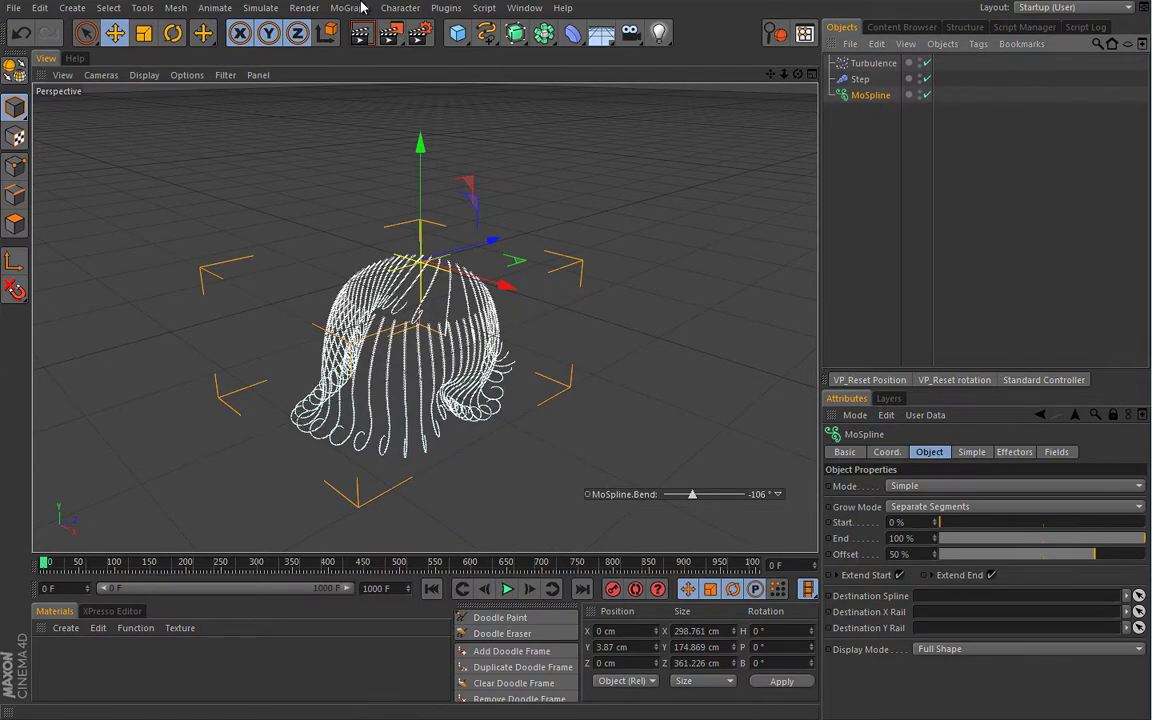
left_click(360, 10)
mouse_move(380, 38)
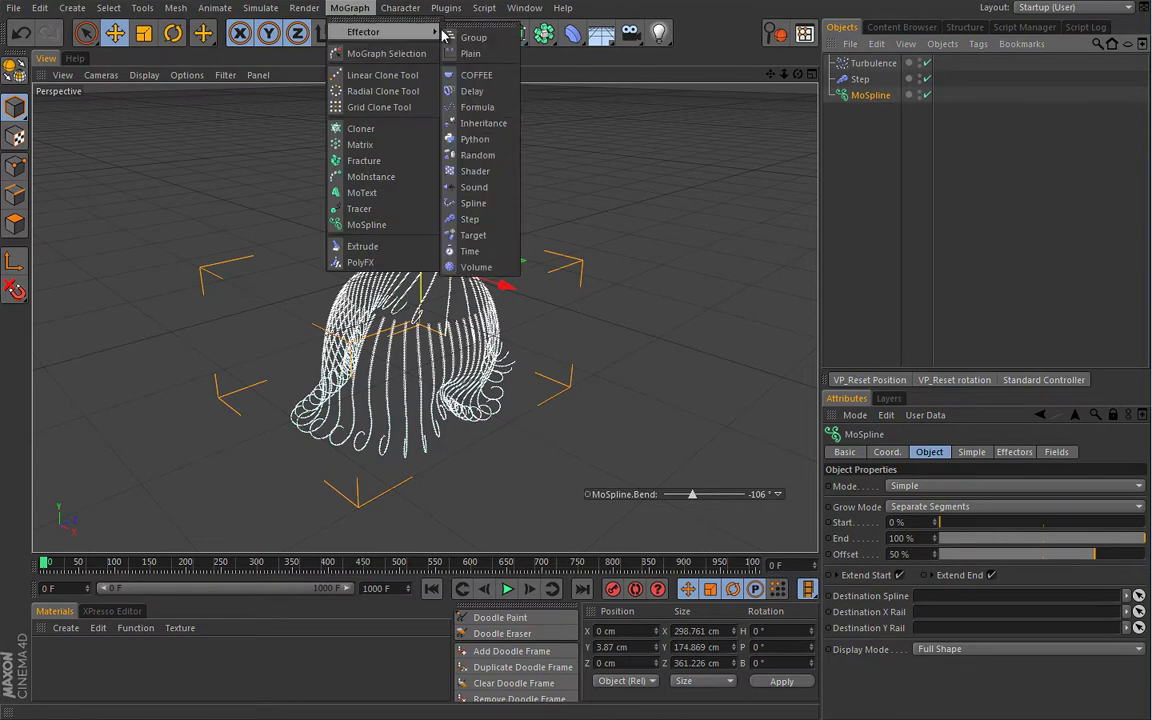
left_click(488, 108)
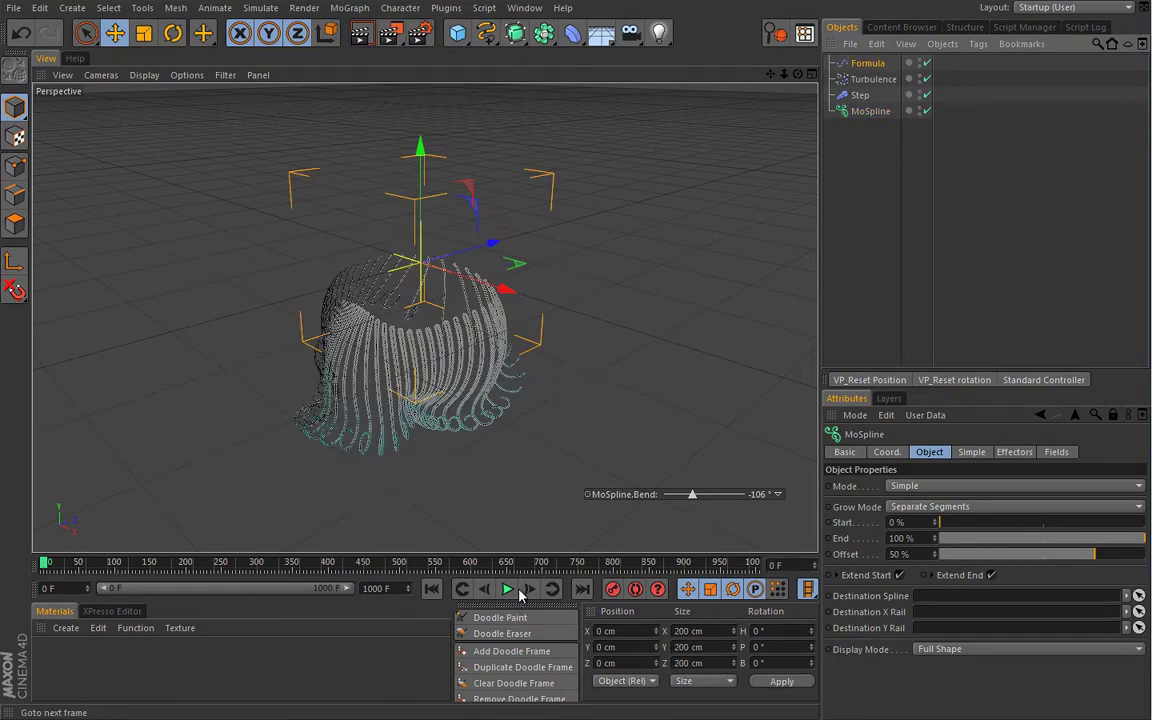
Disable the Formula effector's Position influence, start playback, and set the MoSpline's Bend to about -19°
left_click(860, 63)
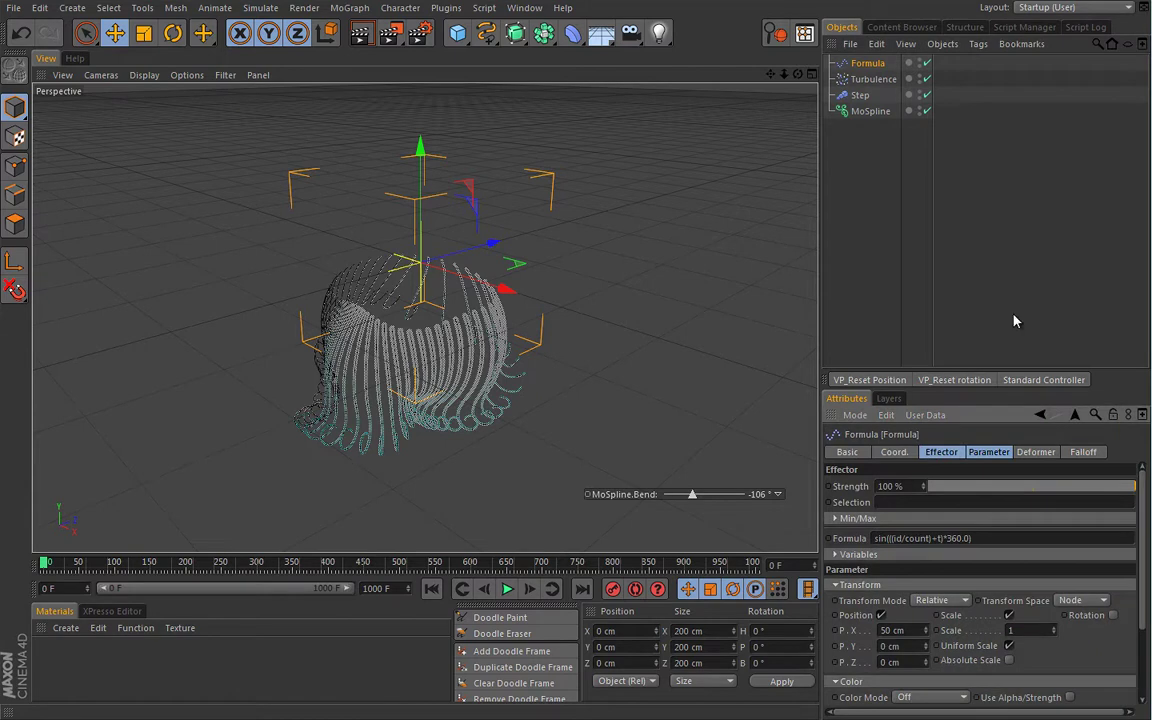
left_click(881, 615)
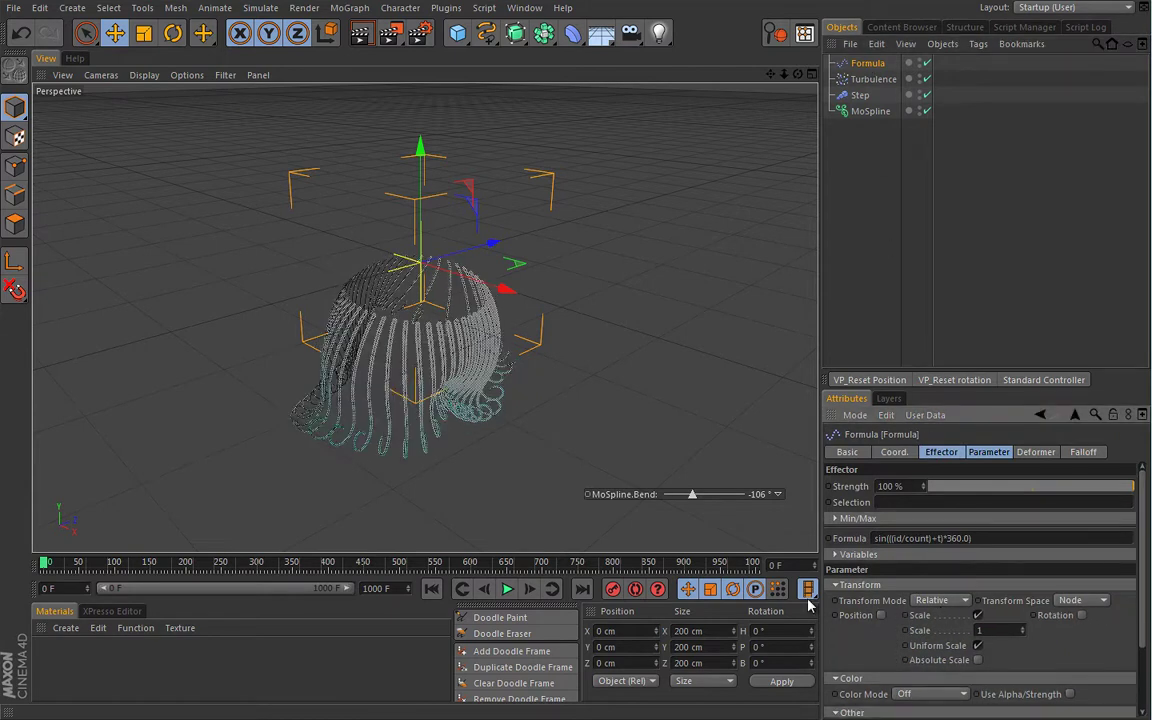
left_click(507, 589)
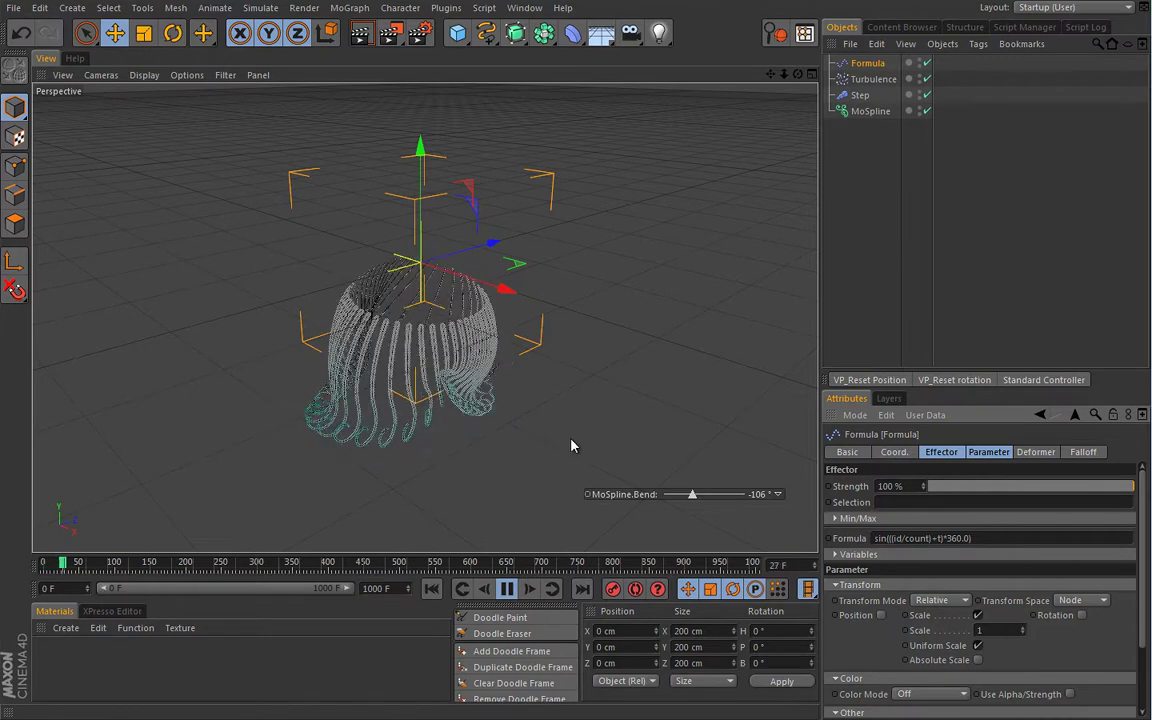
left_click_drag(692, 494, 702, 494)
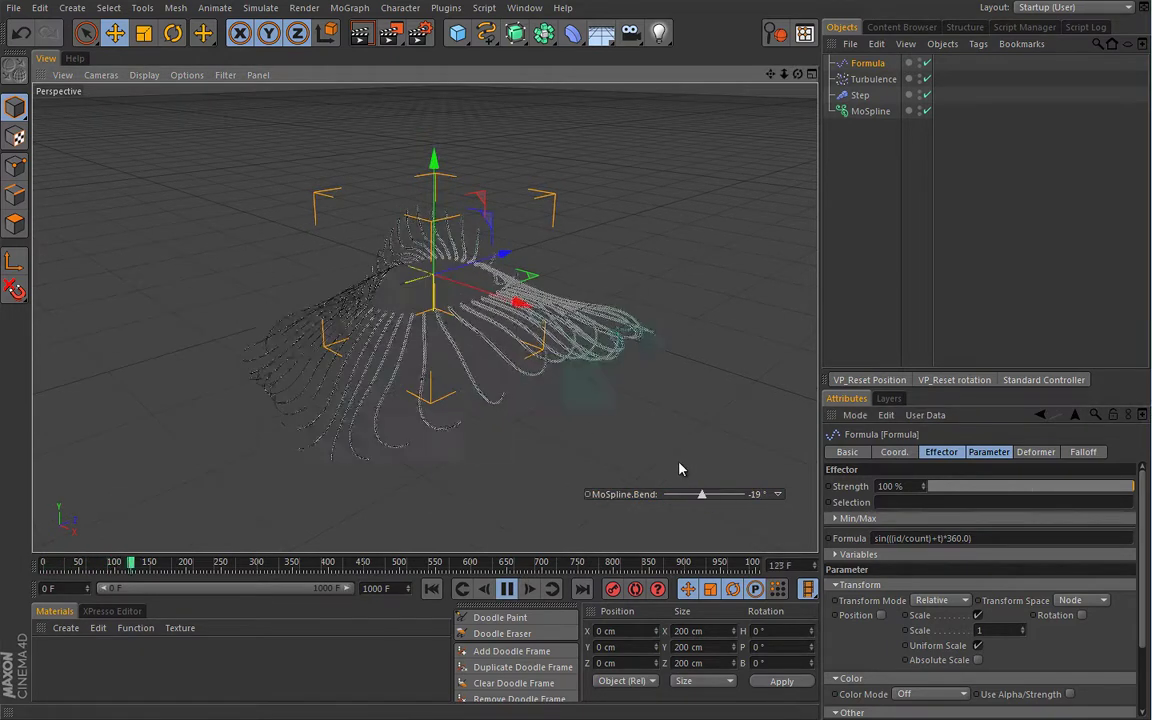
Set the Formula effector's Project Time variable to about 0.192, select the MoSpline, and rewind to the first frame
left_click(945, 452)
left_click(836, 554)
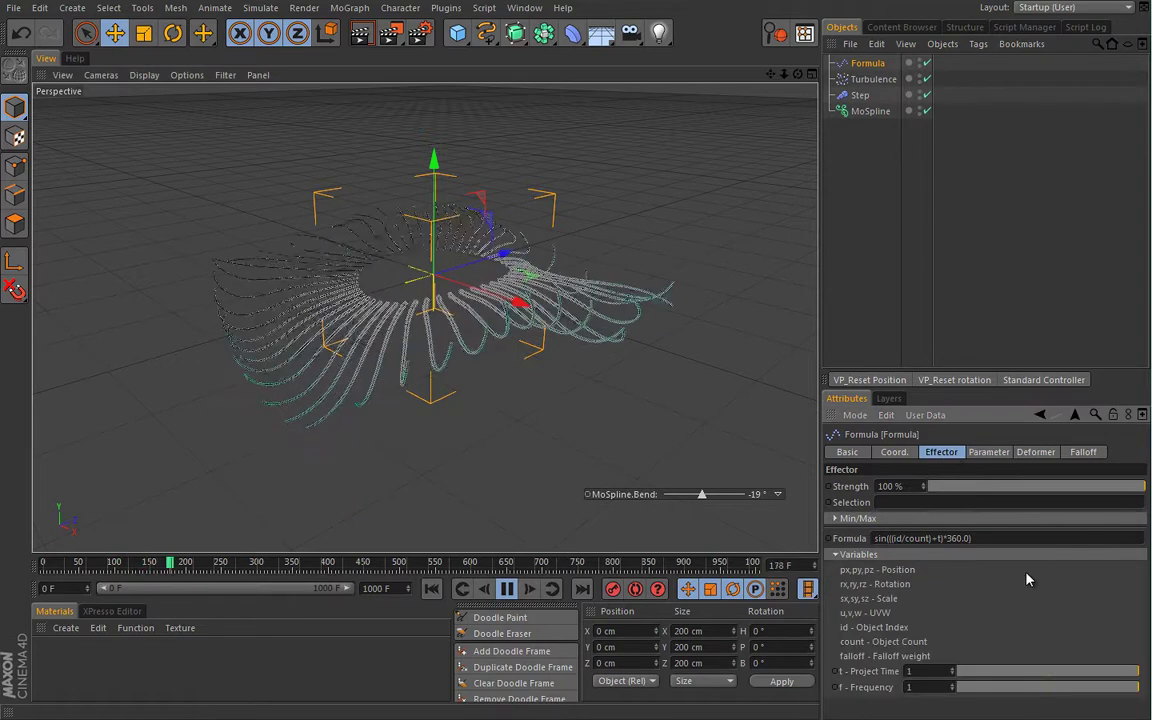
left_click_drag(1111, 673, 1065, 675)
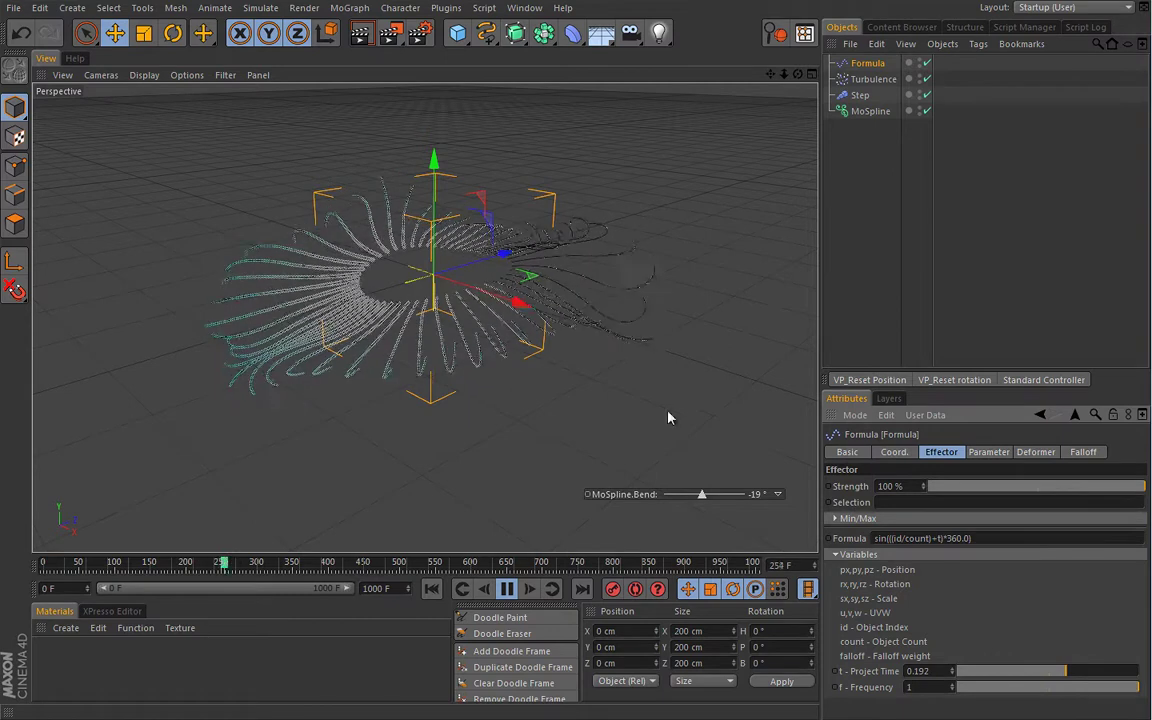
left_click_drag(545, 393, 488, 437, "alt")
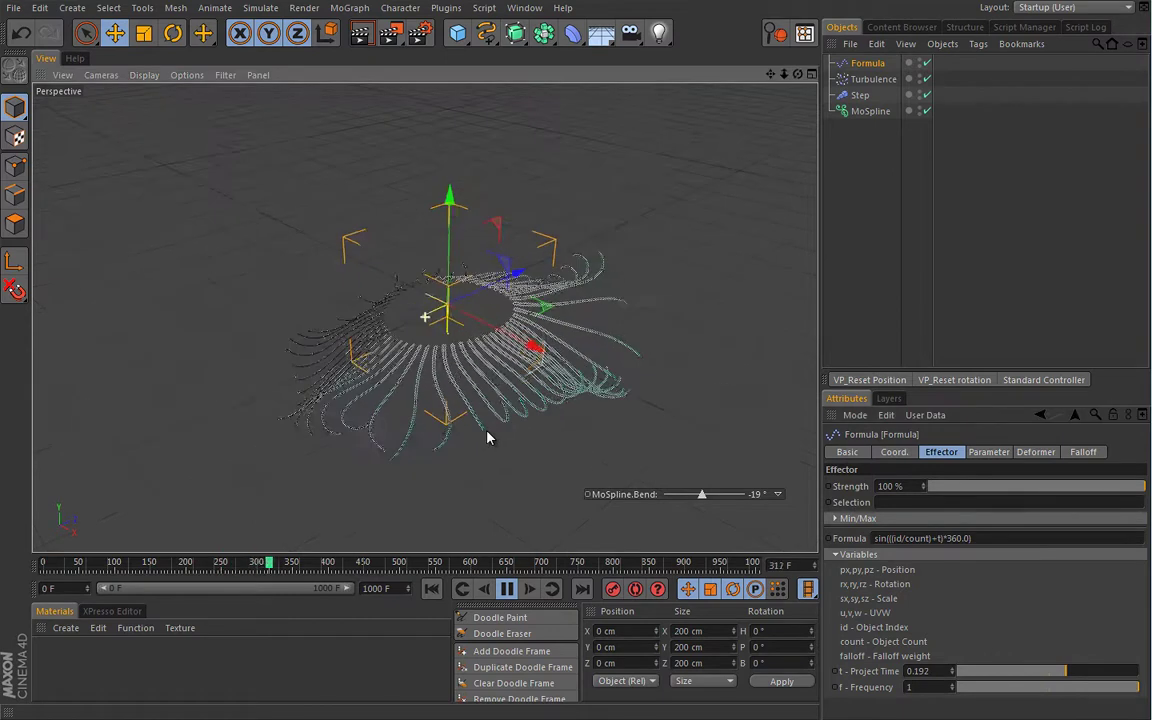
left_click(870, 111)
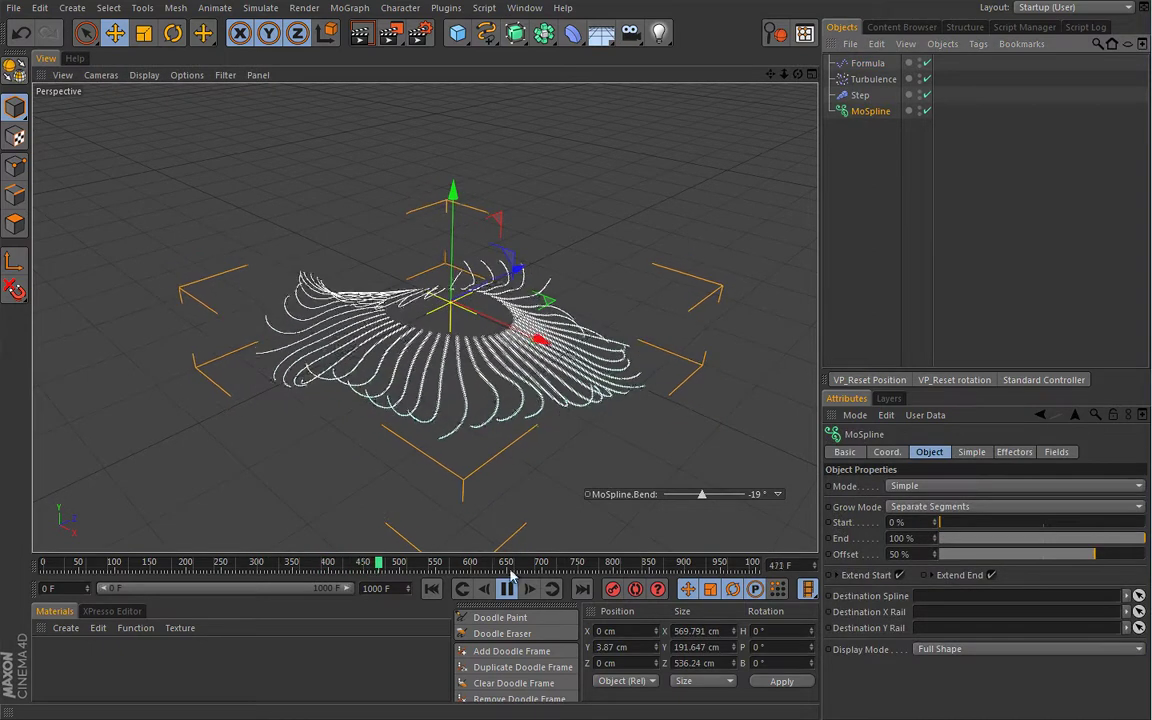
left_click(431, 588)
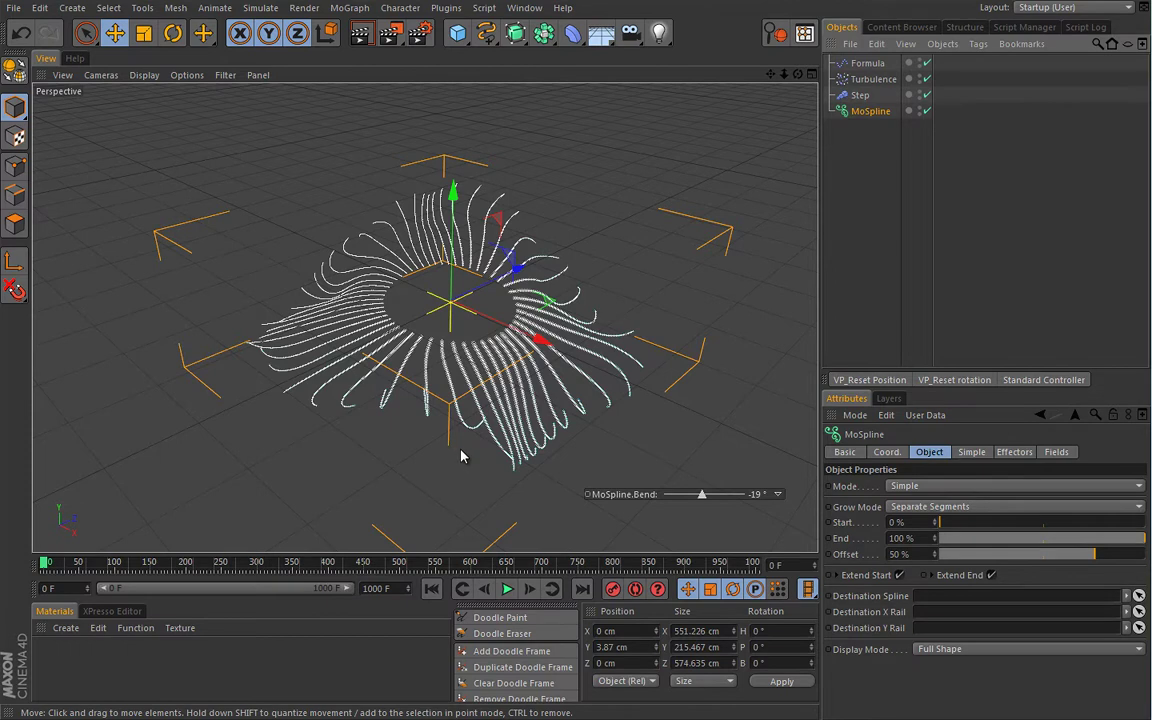
Delete all objects in the scene and add a new MoSpline
left_click_drag(880, 160, 846, 55)
key("Delete")
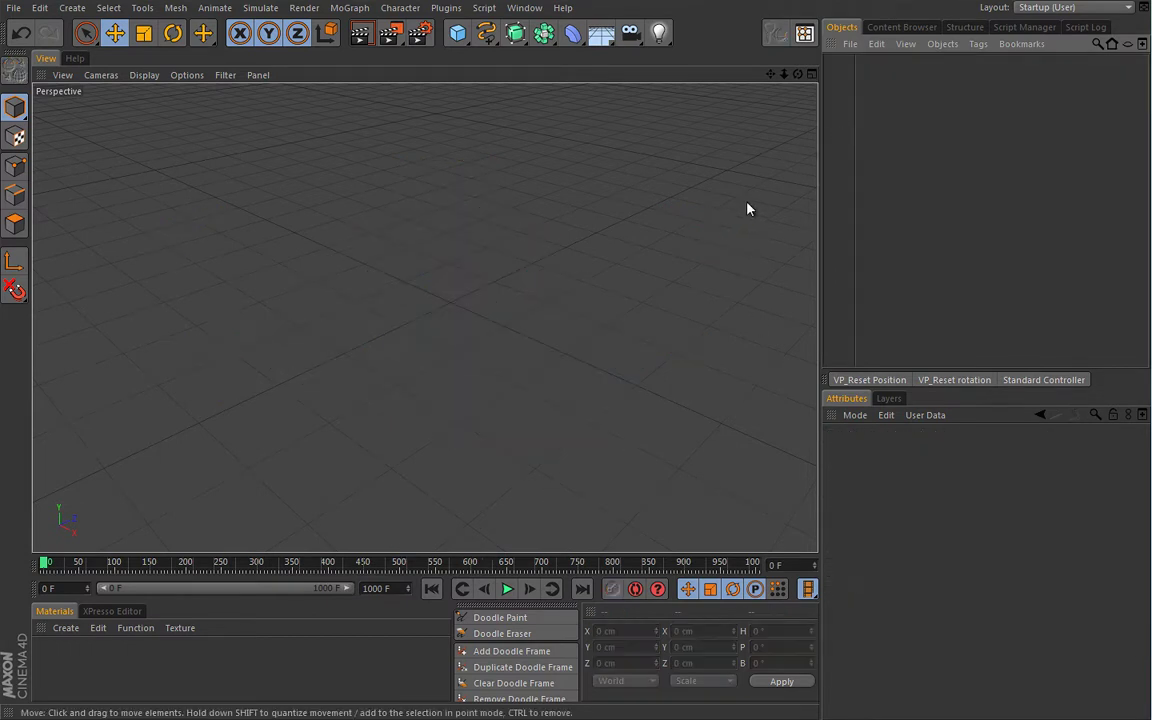
left_click(349, 8)
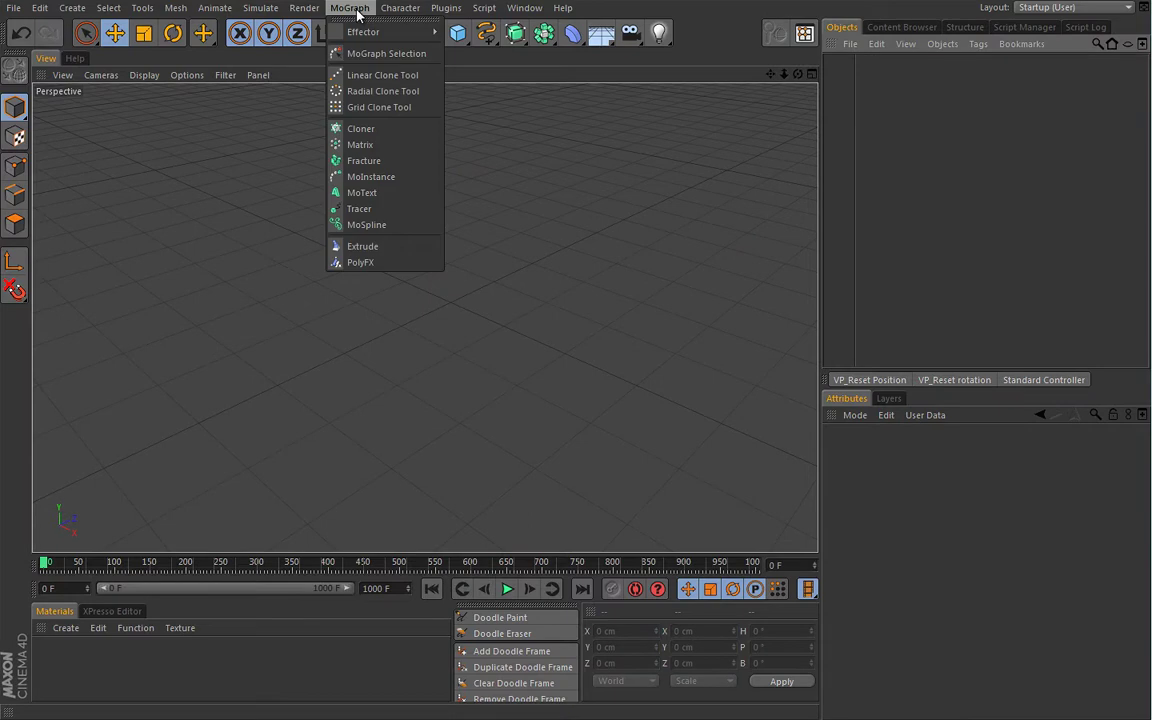
left_click(367, 225)
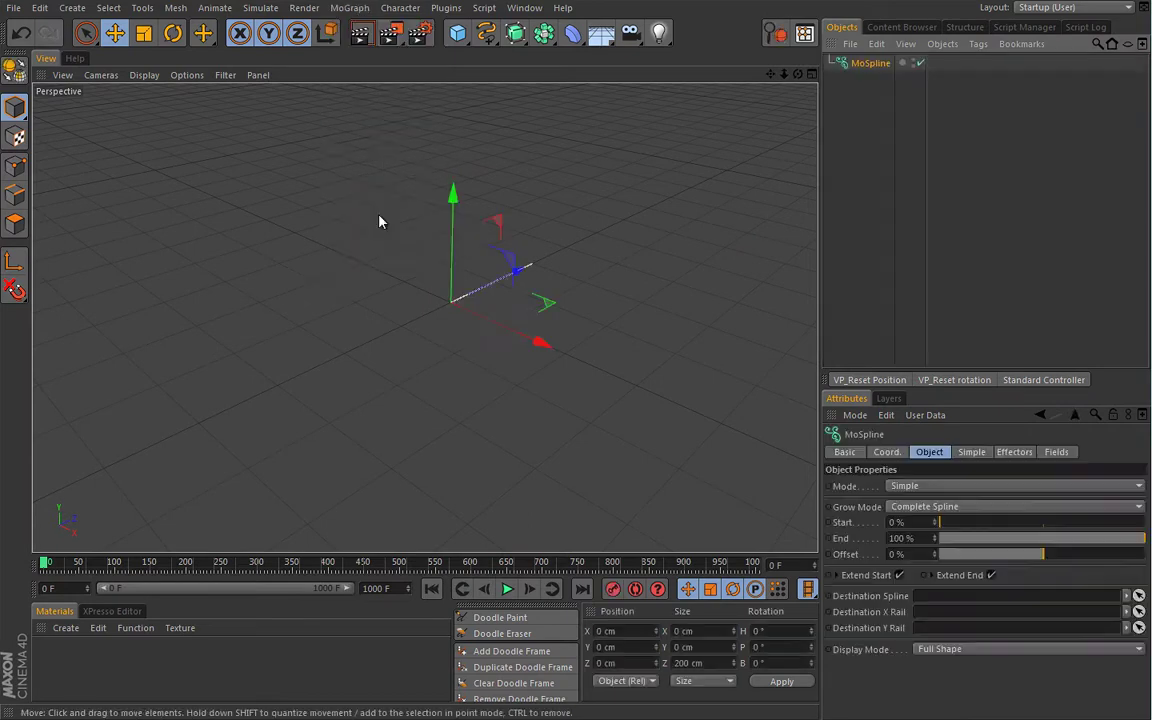
Set the new MoSpline's Mode to Turtle
left_click(918, 487)
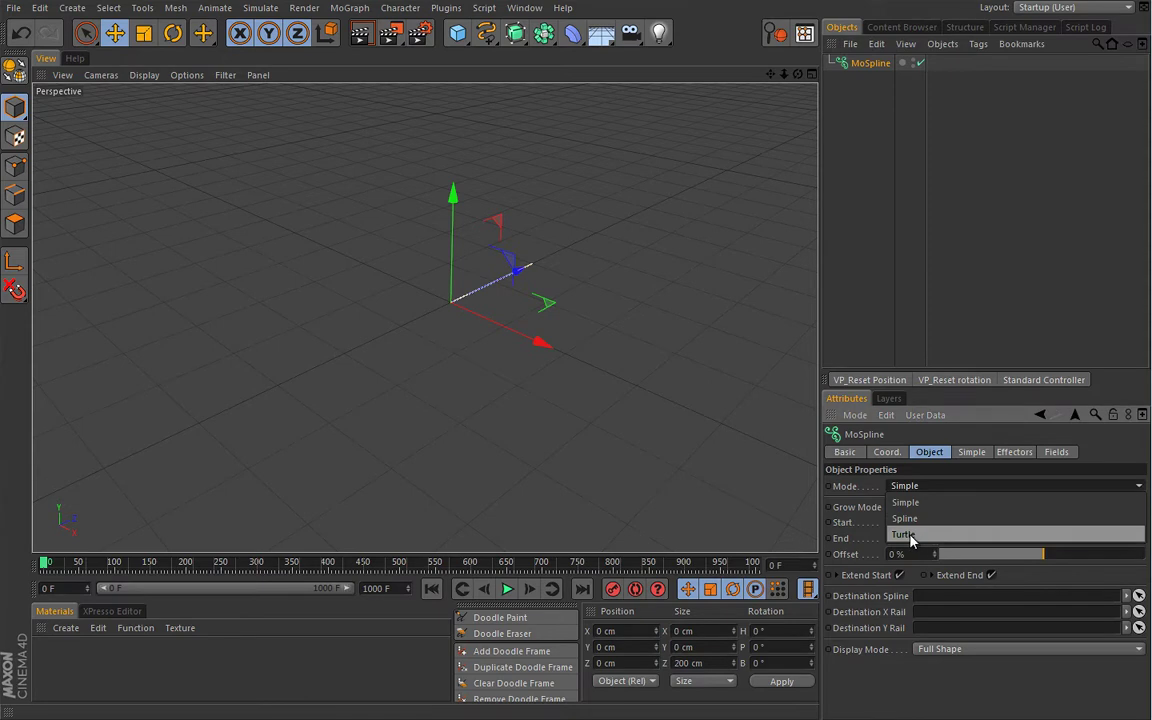
left_click(911, 537)
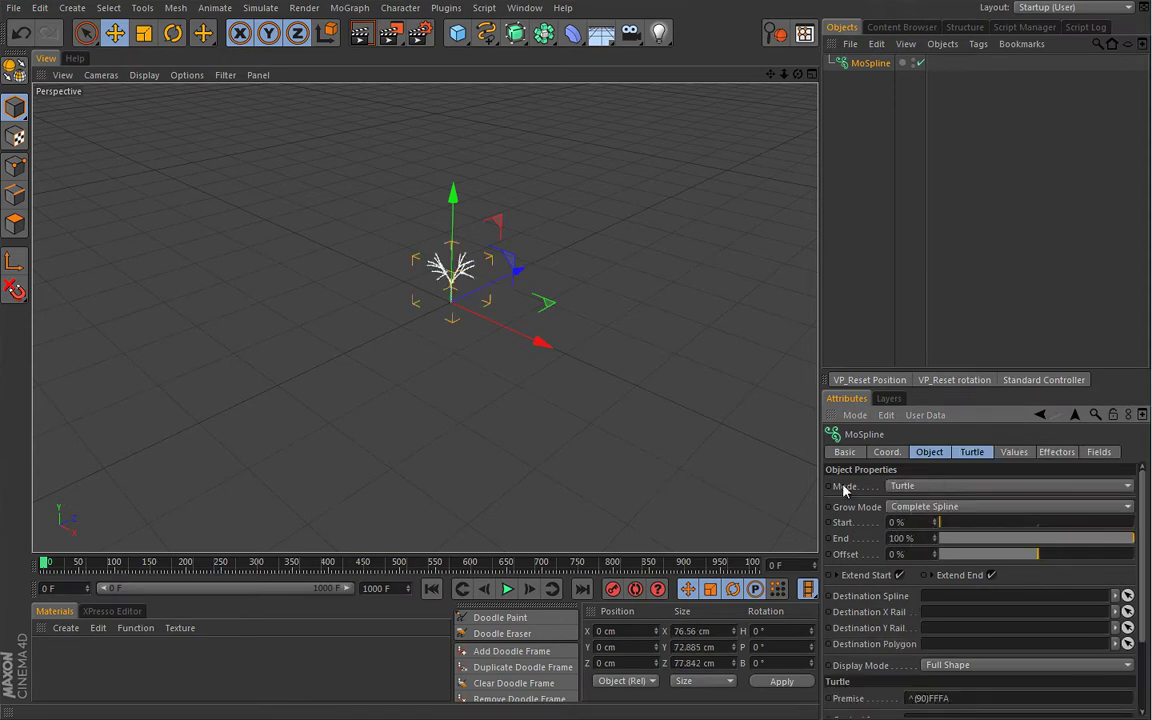
scroll(490, 395, "up", 3)
middle_click_drag(488, 373, 483, 442, "alt")
scroll(483, 442, "up", 3)
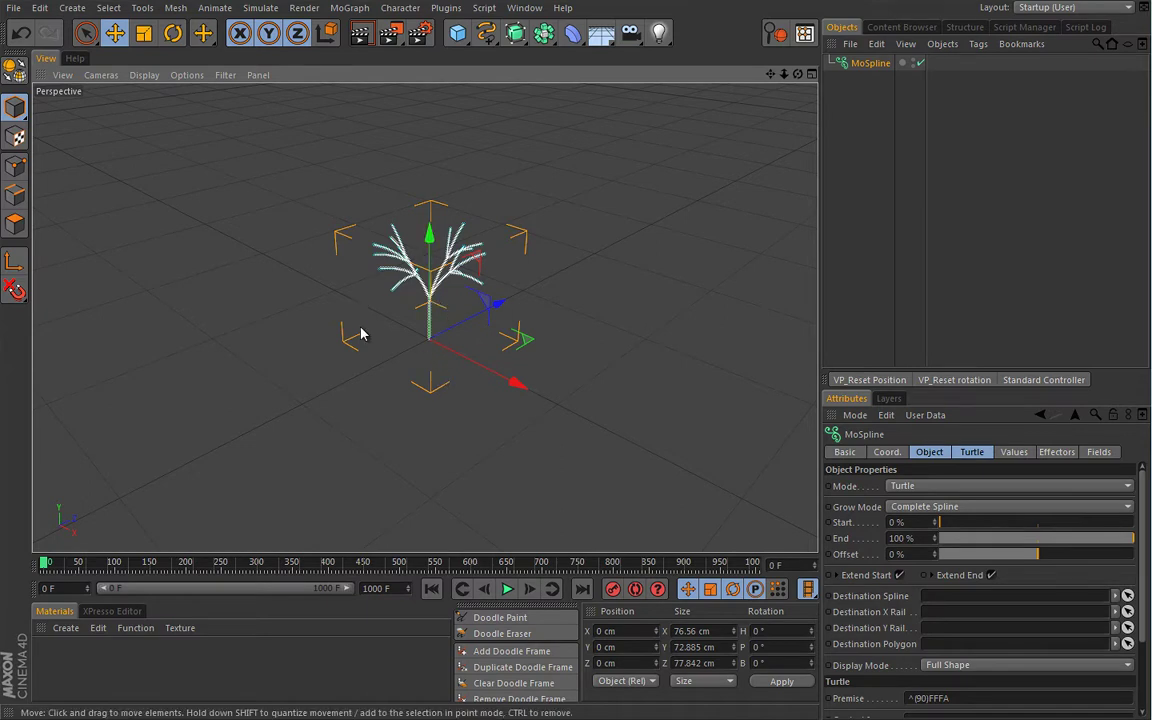
Examine the Turtle MoSpline's object properties, premise, rules and growth values alongside the generated tree
left_click(929, 452)
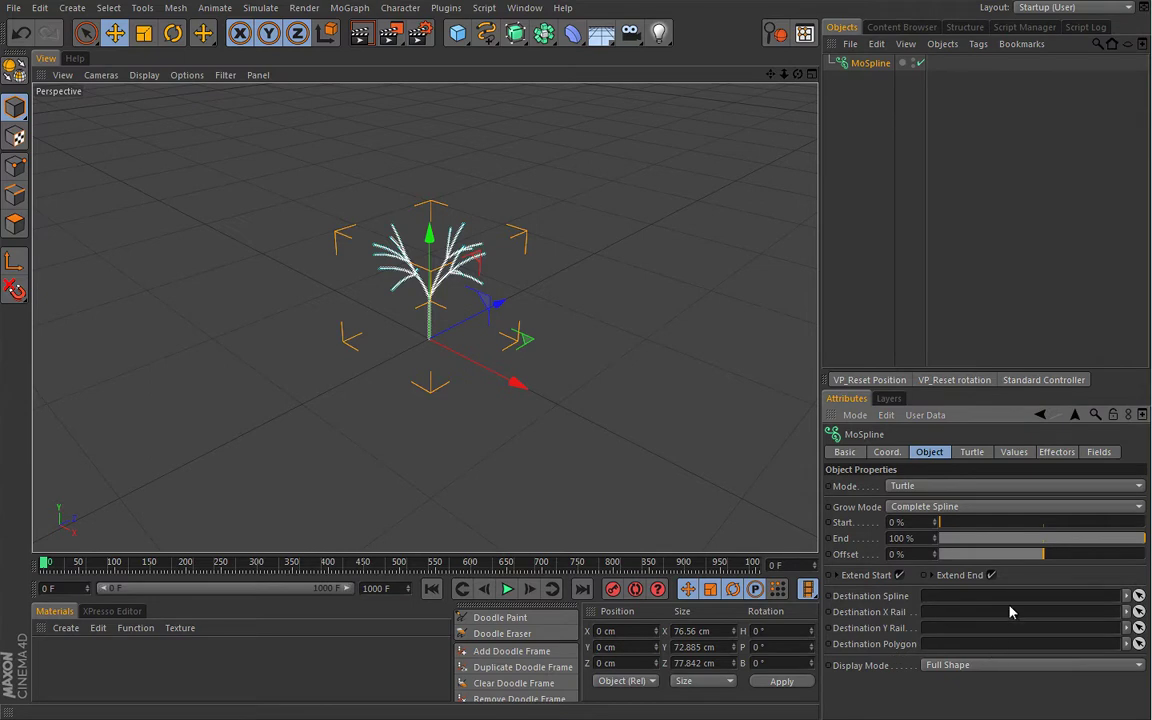
left_click(978, 456)
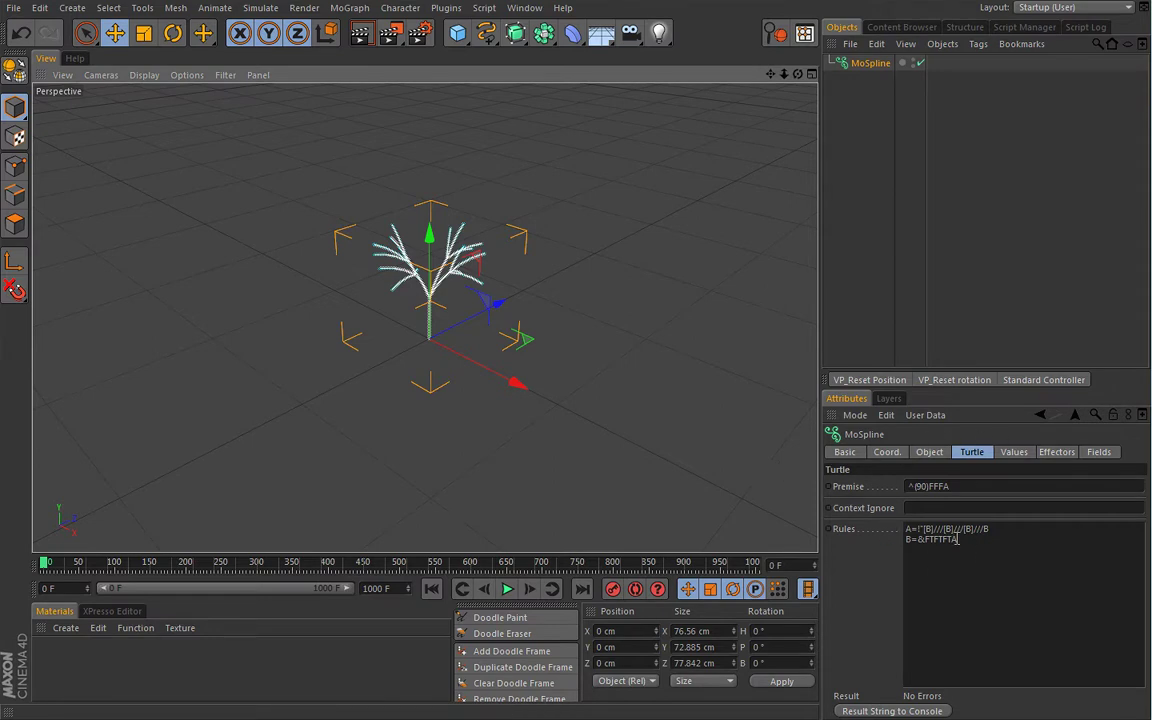
left_click(1014, 452)
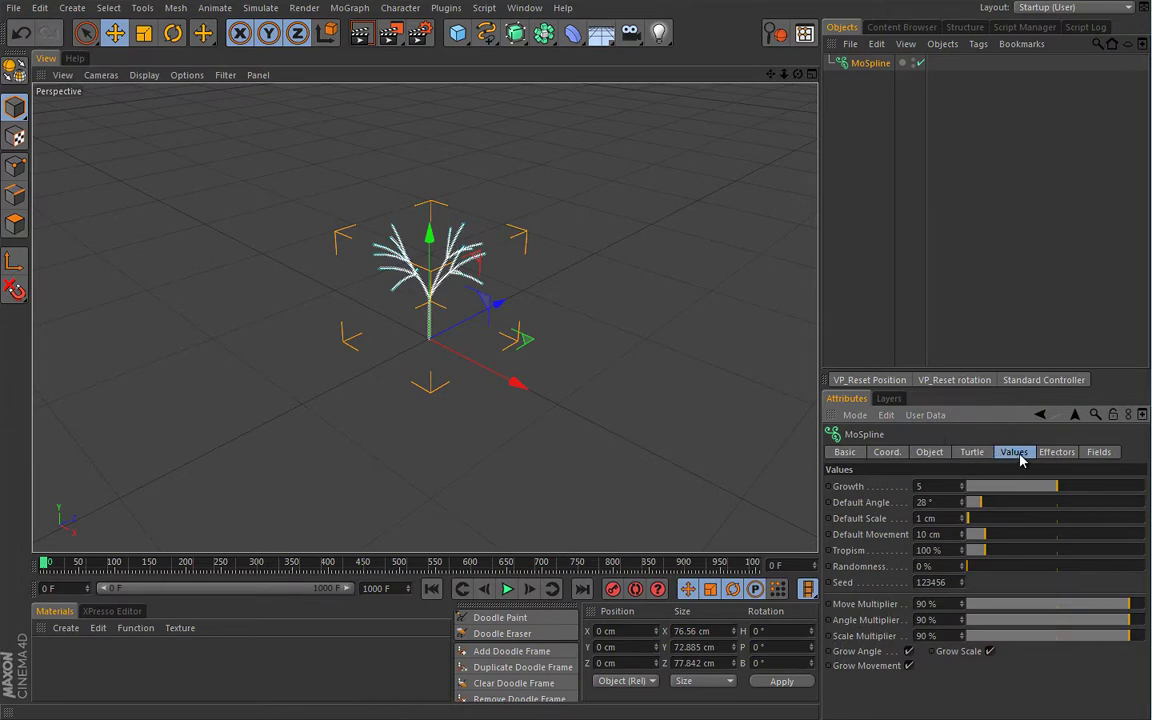
left_click_drag(589, 458, 614, 464, "alt")
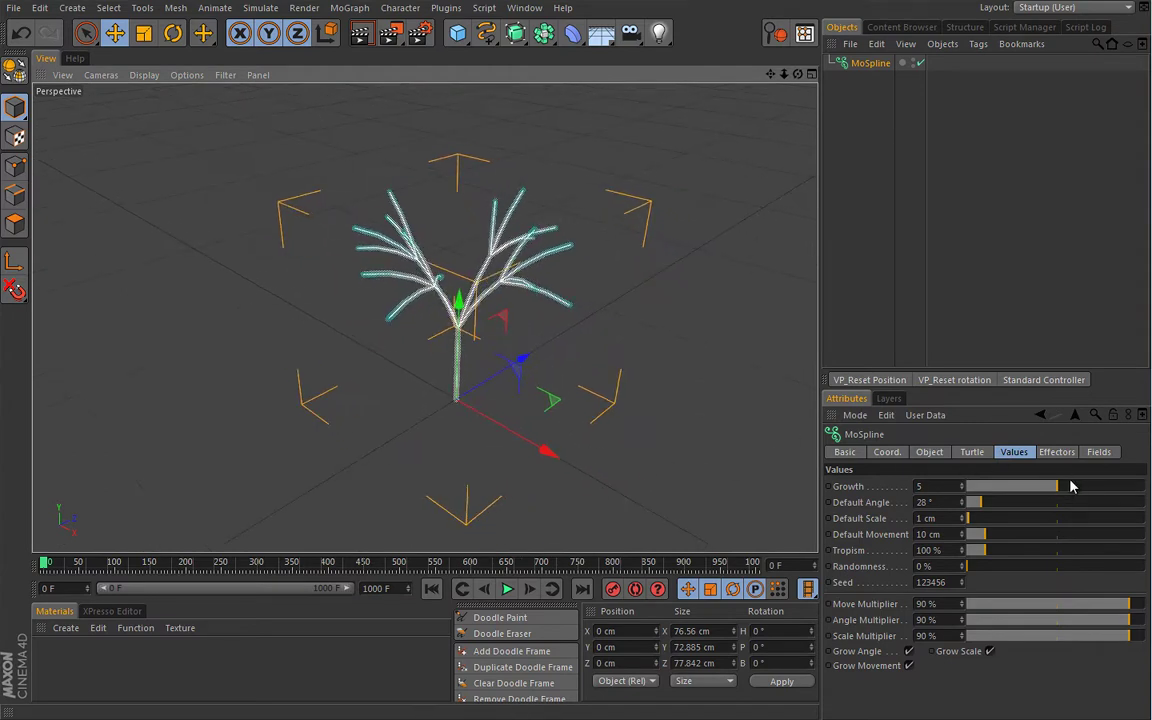
scroll(689, 445, "down", 4)
scroll(689, 445, "up", 2)
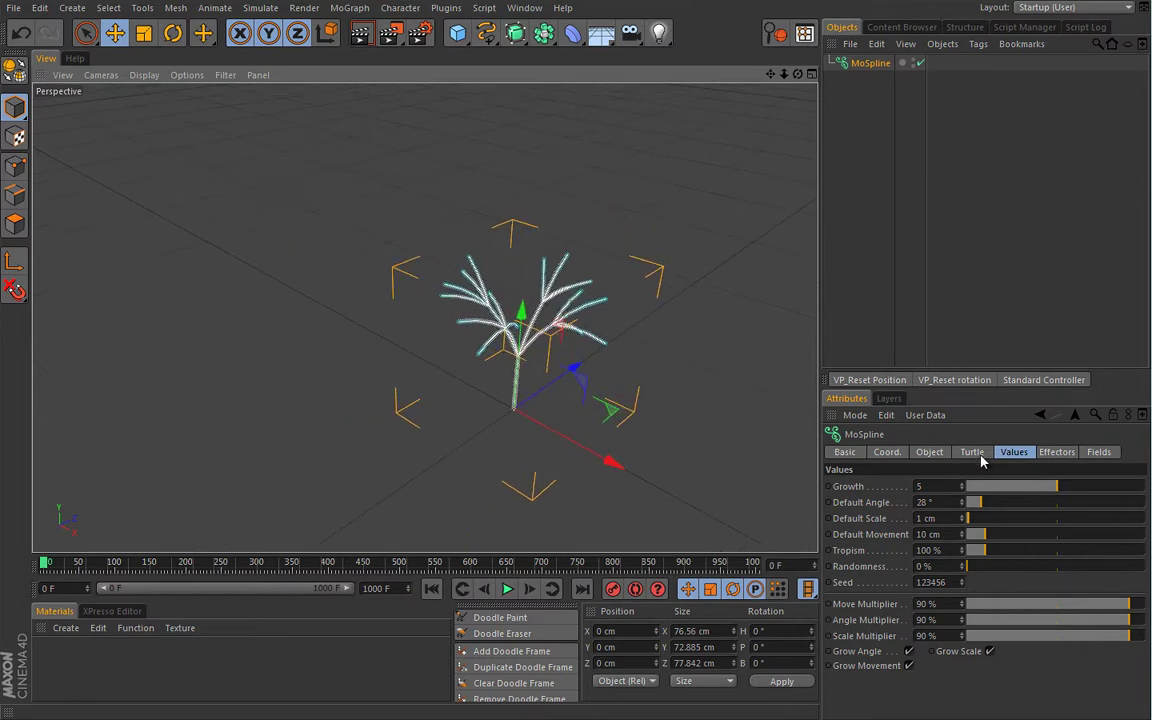
left_click(975, 453)
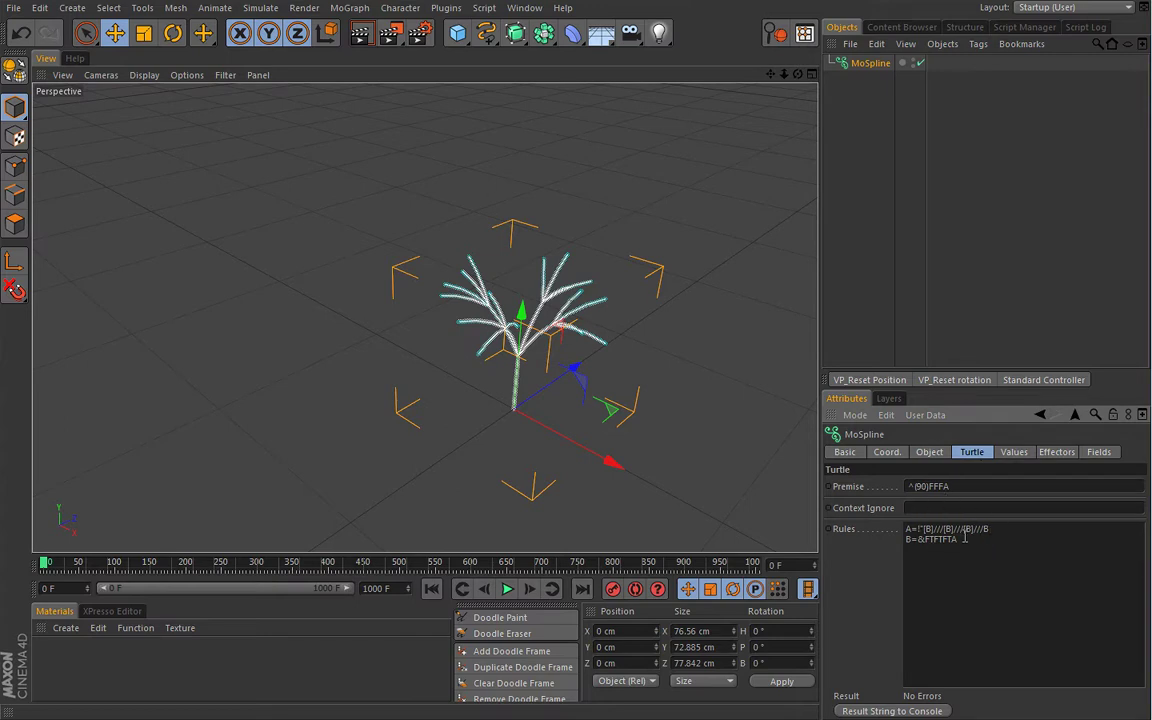
left_click(1015, 453)
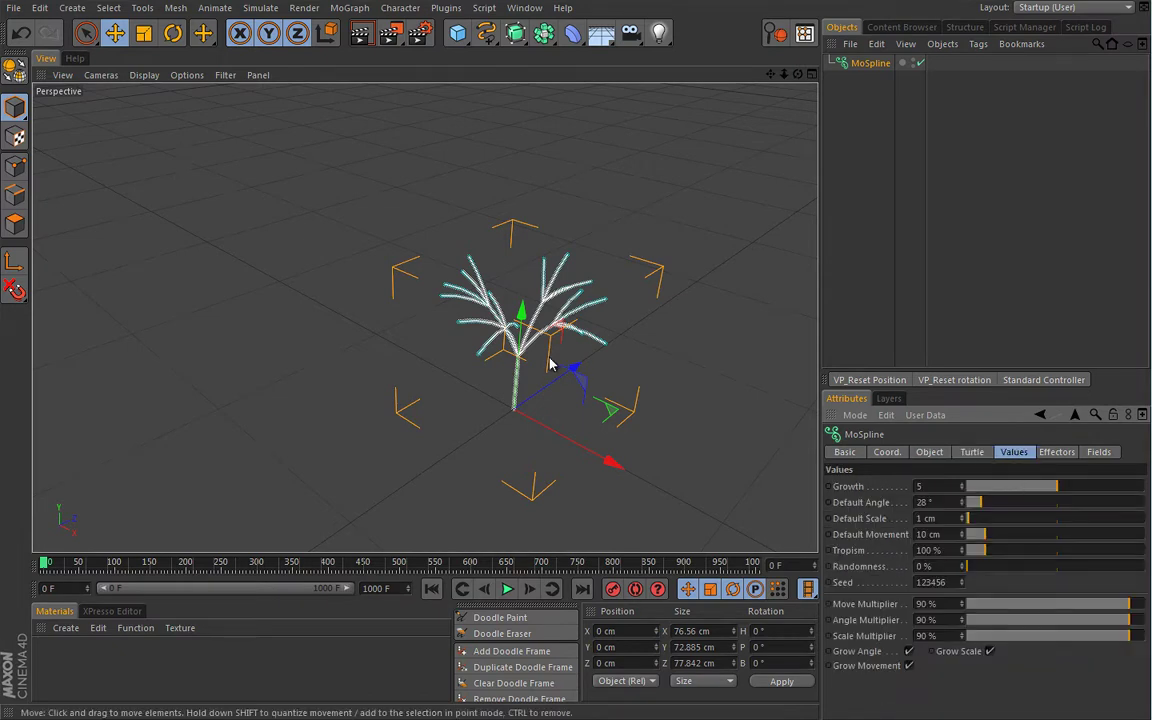
scroll(535, 365, "up", 4)
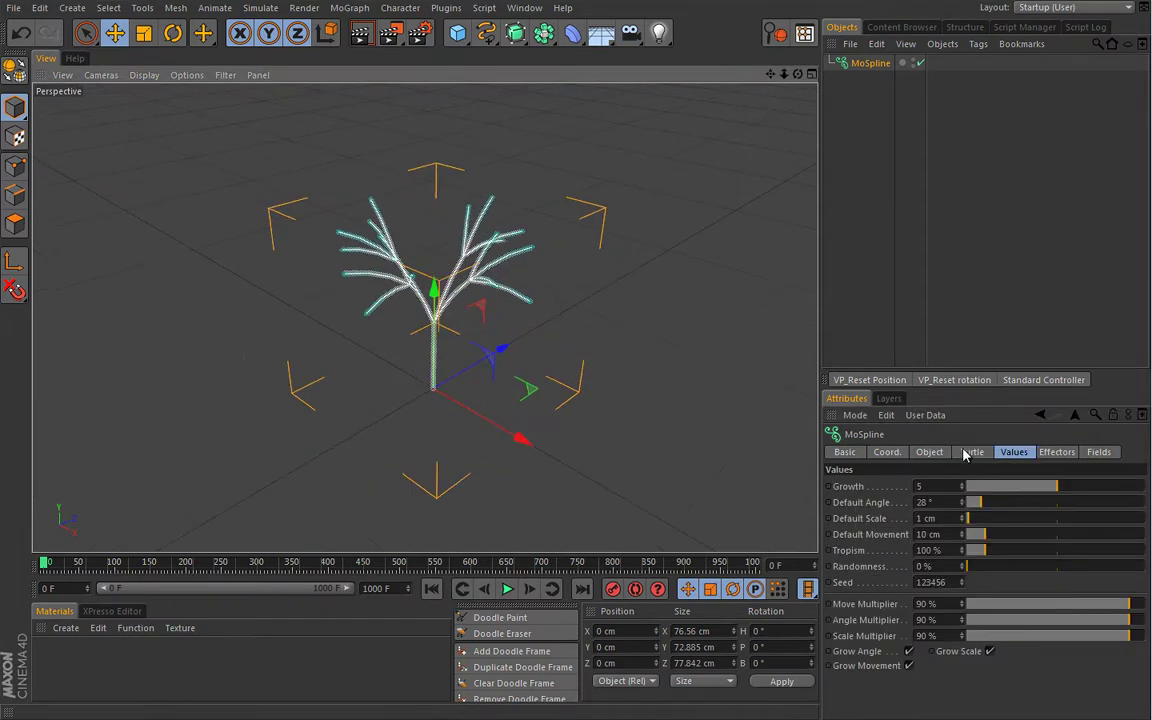
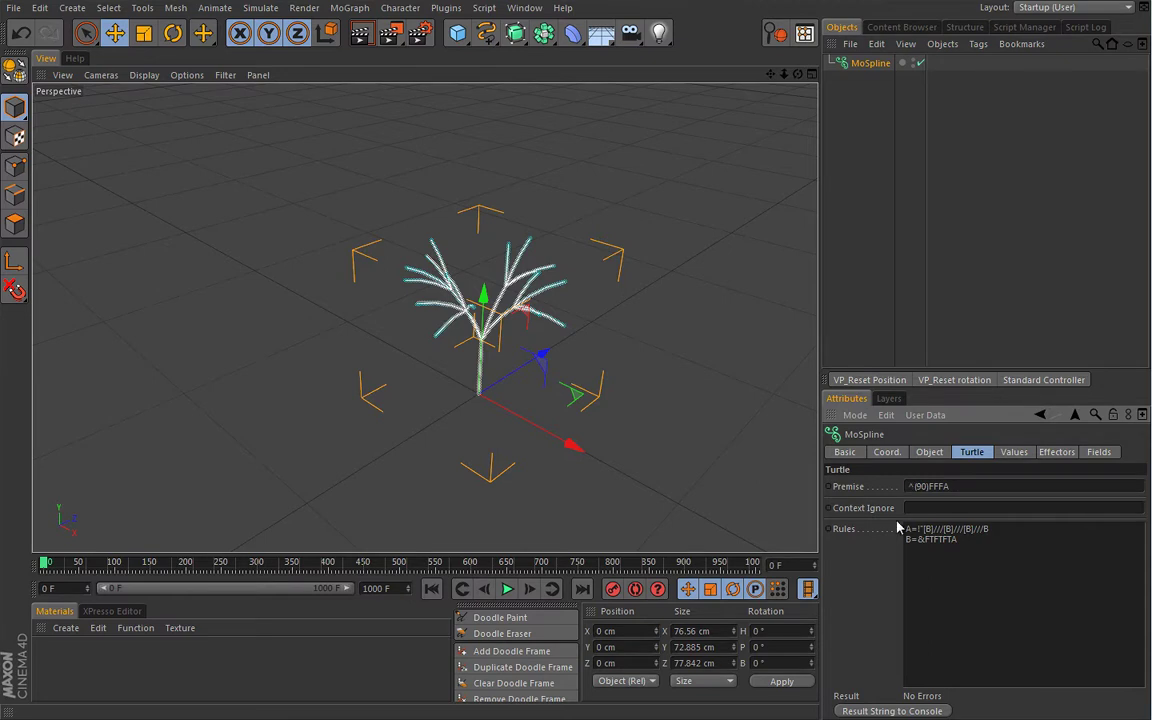
Try different Default Angle and Default Scale values on the Turtle MoSpline
left_click(1013, 453)
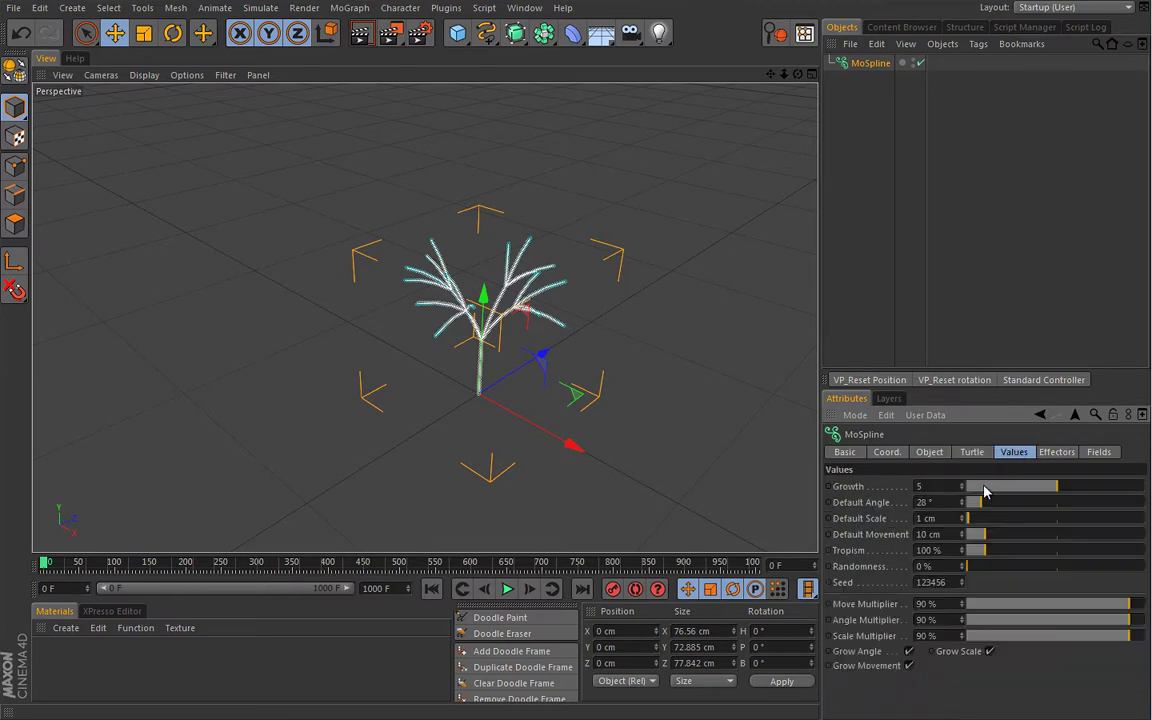
mouse_move(972, 502)
left_mouse_down()
mouse_move(1121, 509)
mouse_move(959, 505)
mouse_move(969, 504)
left_mouse_up()
left_click_drag(975, 522, 966, 518)
Doodle length markers along the tree trunk, try a Default Movement of 15.8 cm, and undo that value change
left_click(500, 617)
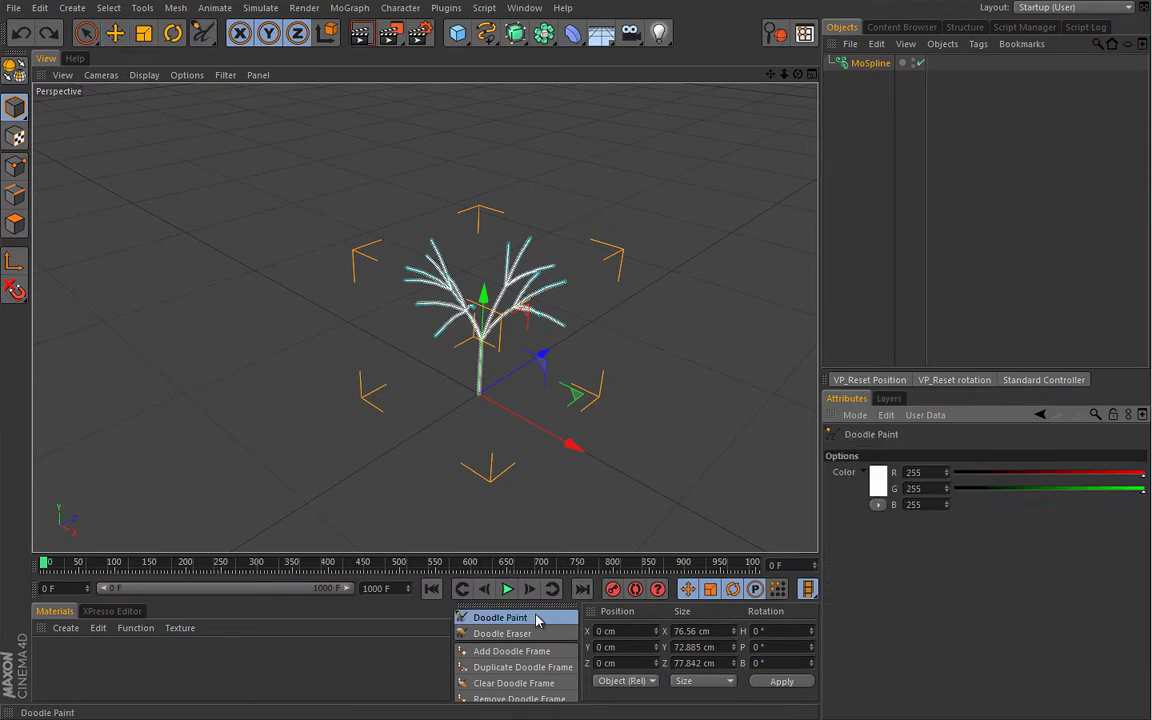
mouse_move(480, 403)
left_mouse_down()
mouse_move(488, 336)
mouse_move(489, 383)
mouse_move(490, 353)
left_mouse_up()
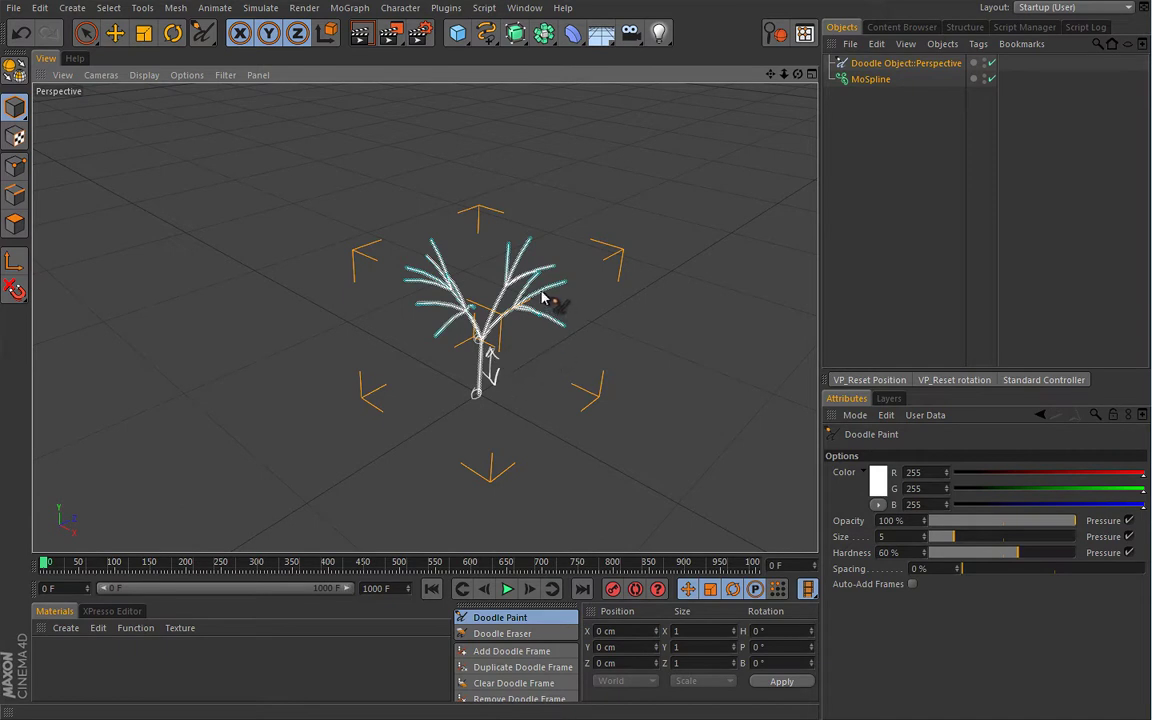
left_click(870, 79)
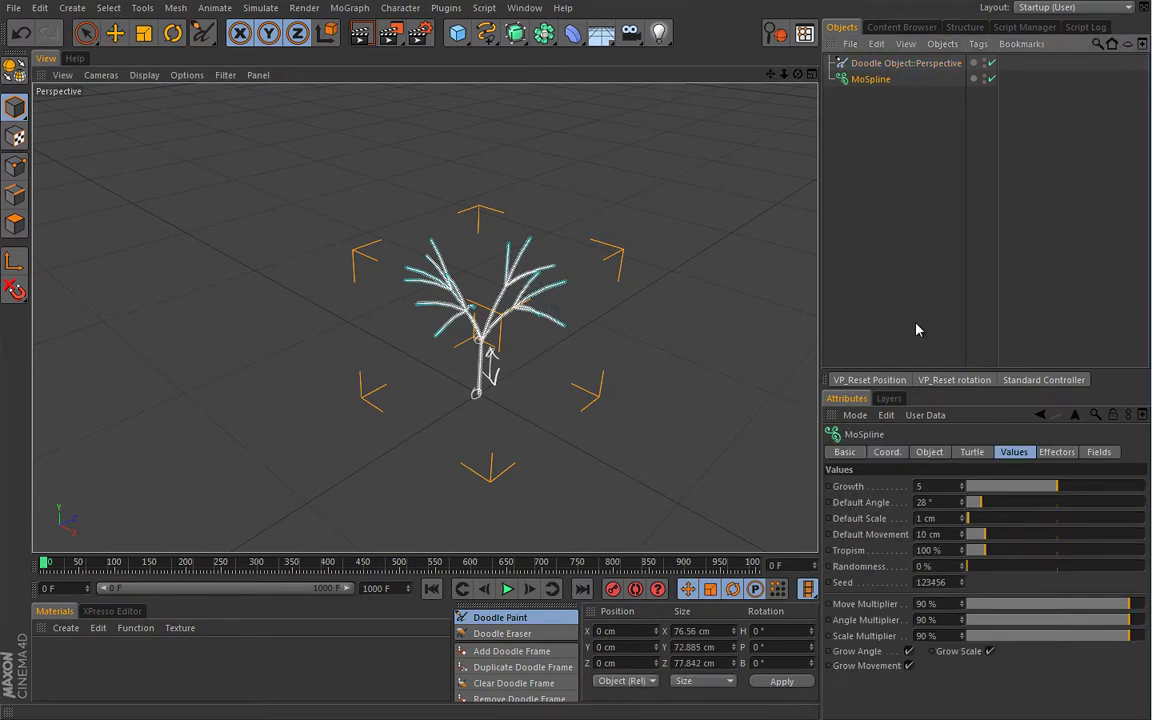
mouse_move(983, 537)
left_mouse_down()
mouse_move(1008, 538)
mouse_move(997, 541)
left_mouse_up()
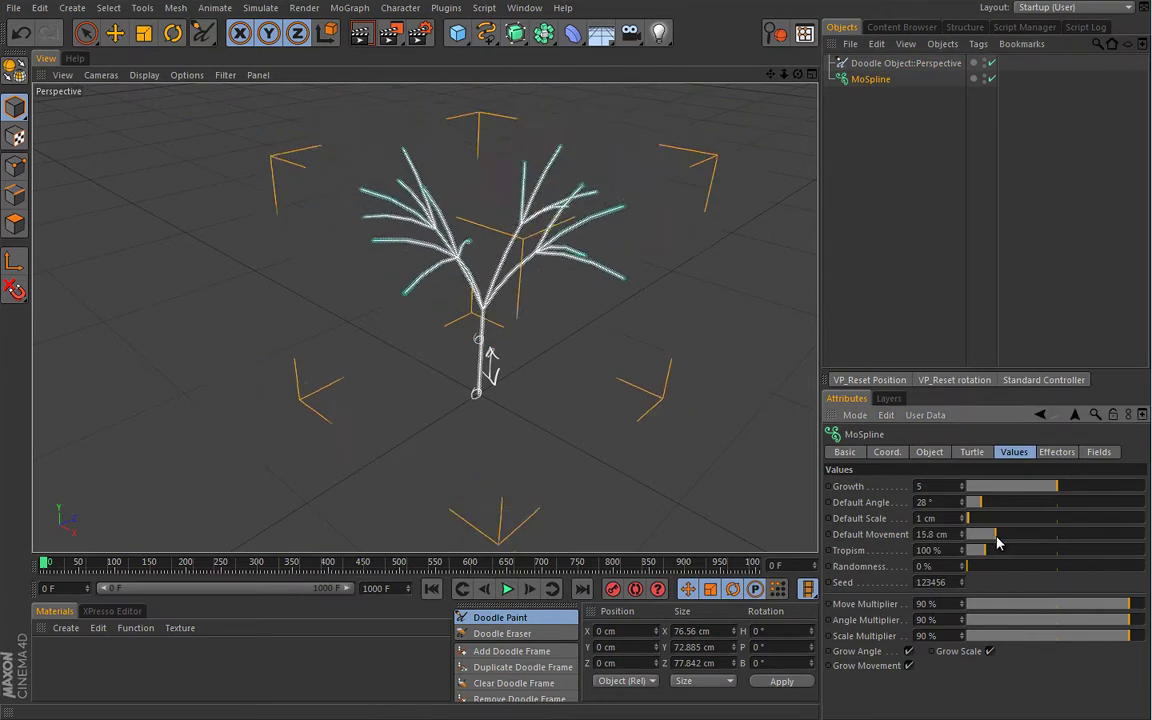
key("ctrl+z")
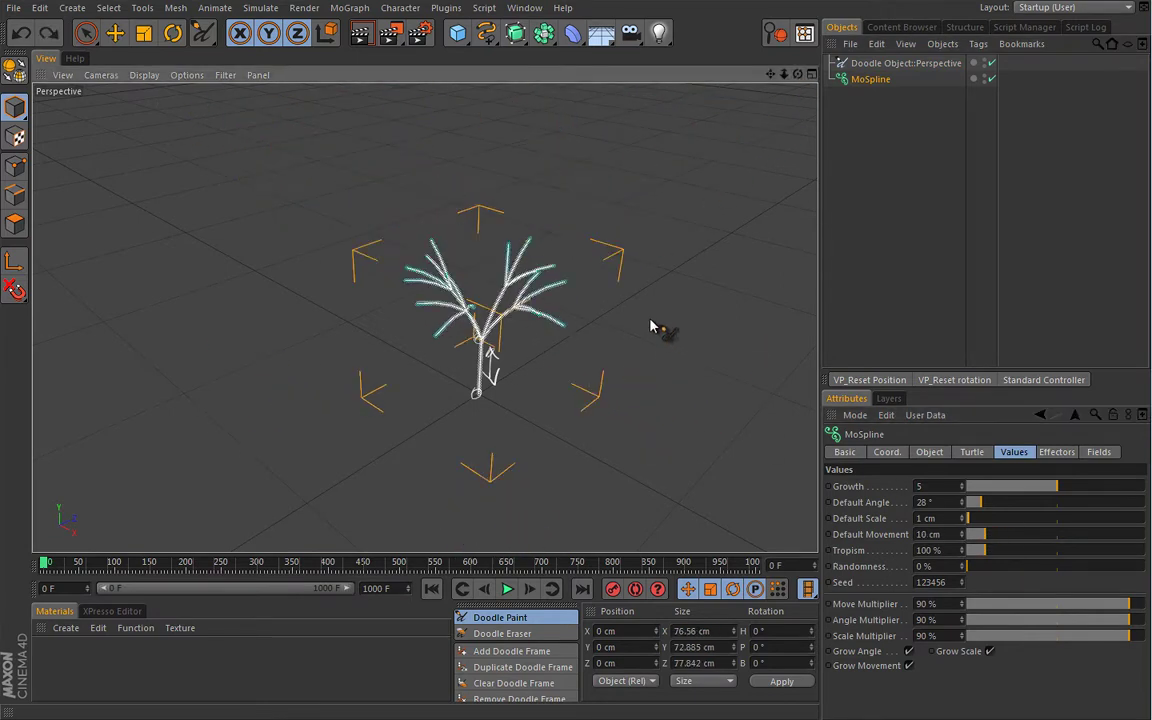
Delete the doodle object and reselect the MoSpline
left_click(897, 64)
key("Delete")
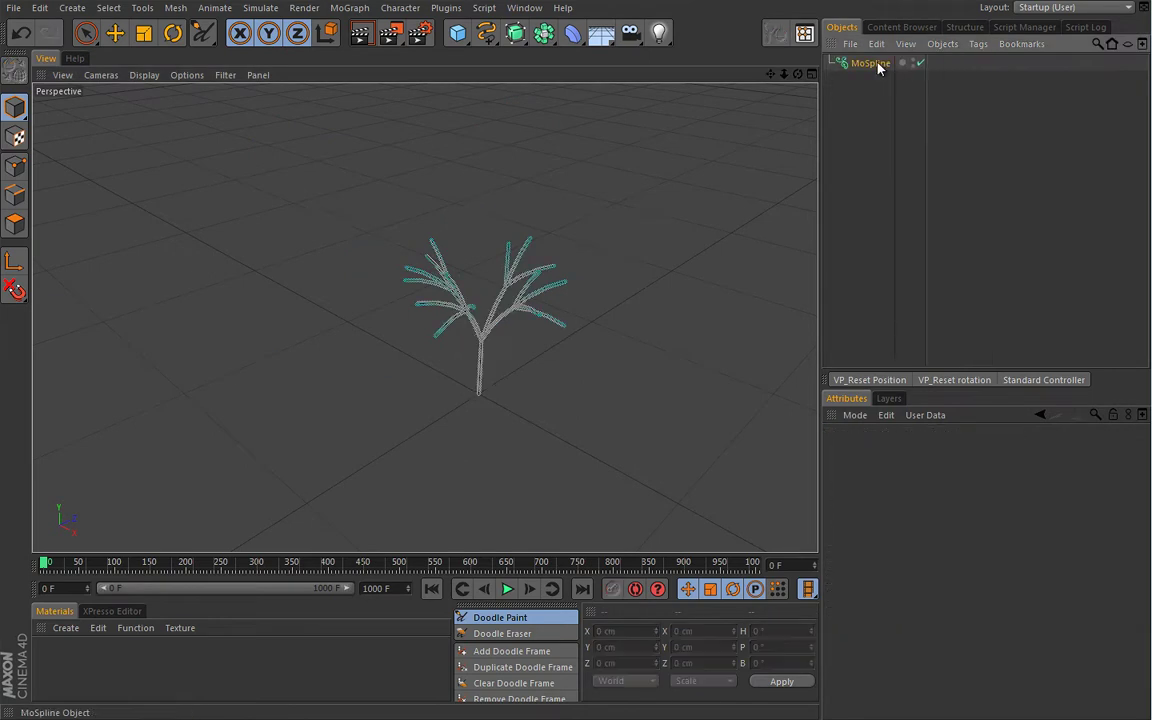
left_click(877, 64)
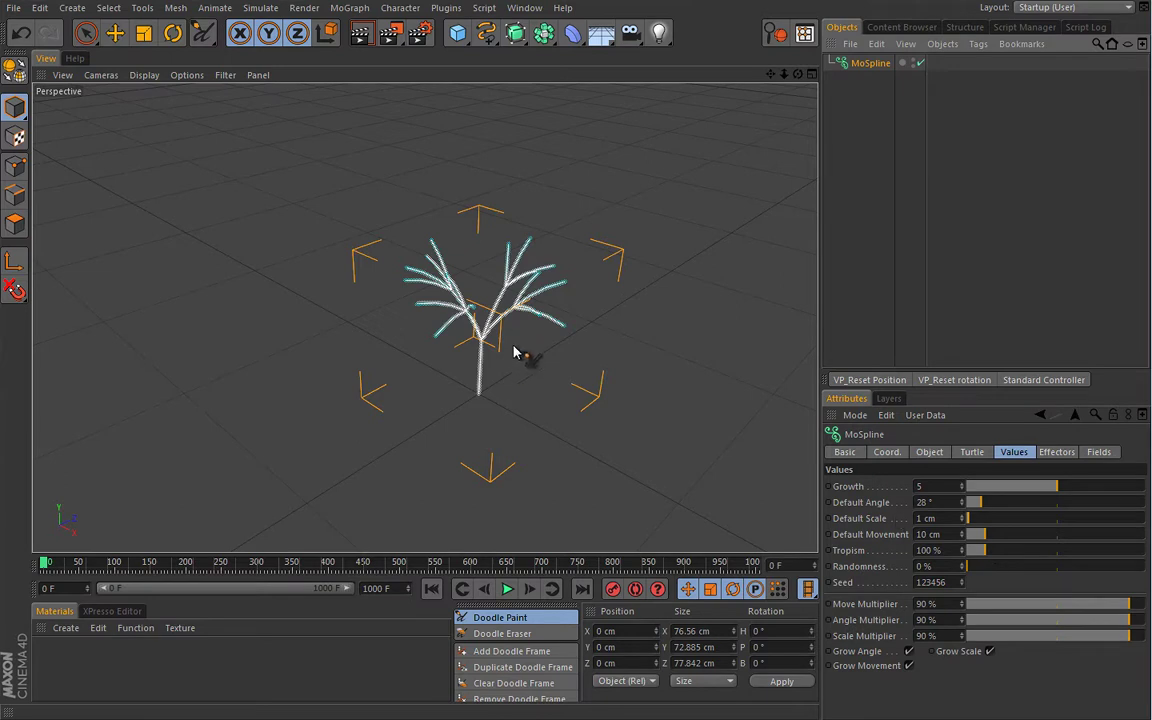
Try different Tropism and Randomness values on the Turtle MoSpline
mouse_move(982, 550)
left_mouse_down()
mouse_move(1033, 553)
mouse_move(963, 557)
left_mouse_up()
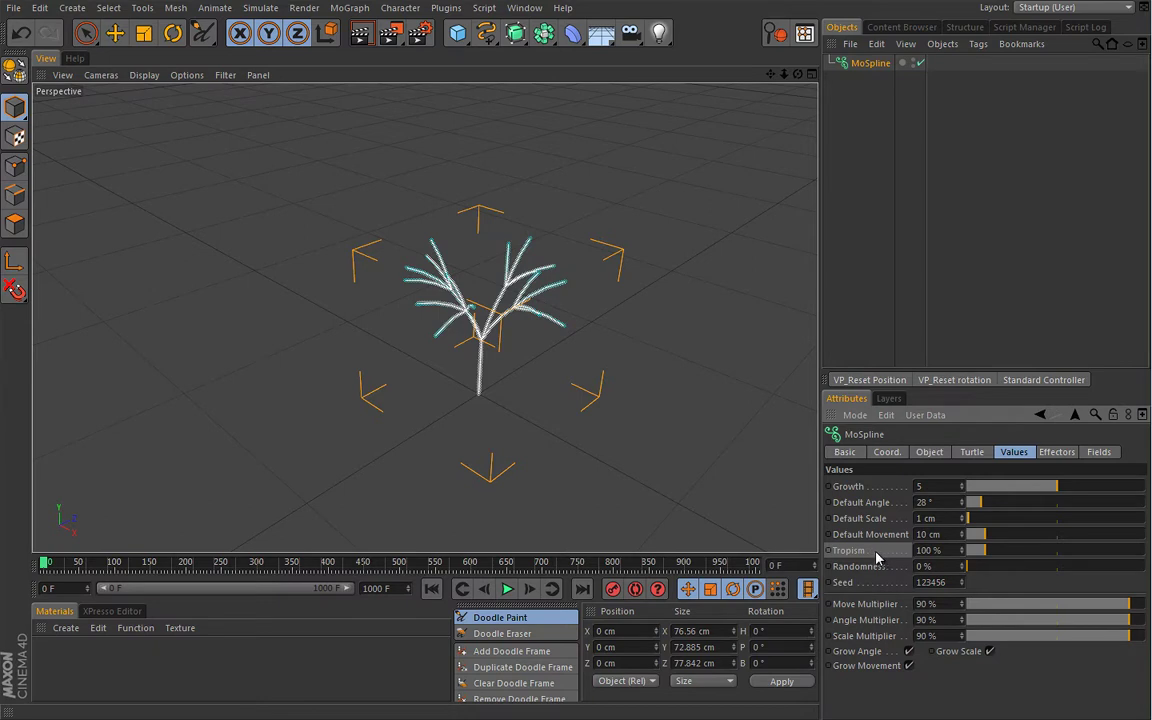
left_click(1026, 568)
left_click_drag(1026, 568, 960, 570)
Try a Scale Multiplier of 137% on the Turtle MoSpline and restore it to 90%
left_click_drag(1132, 638, 1137, 636)
left_click_drag(962, 634, 1008, 316)
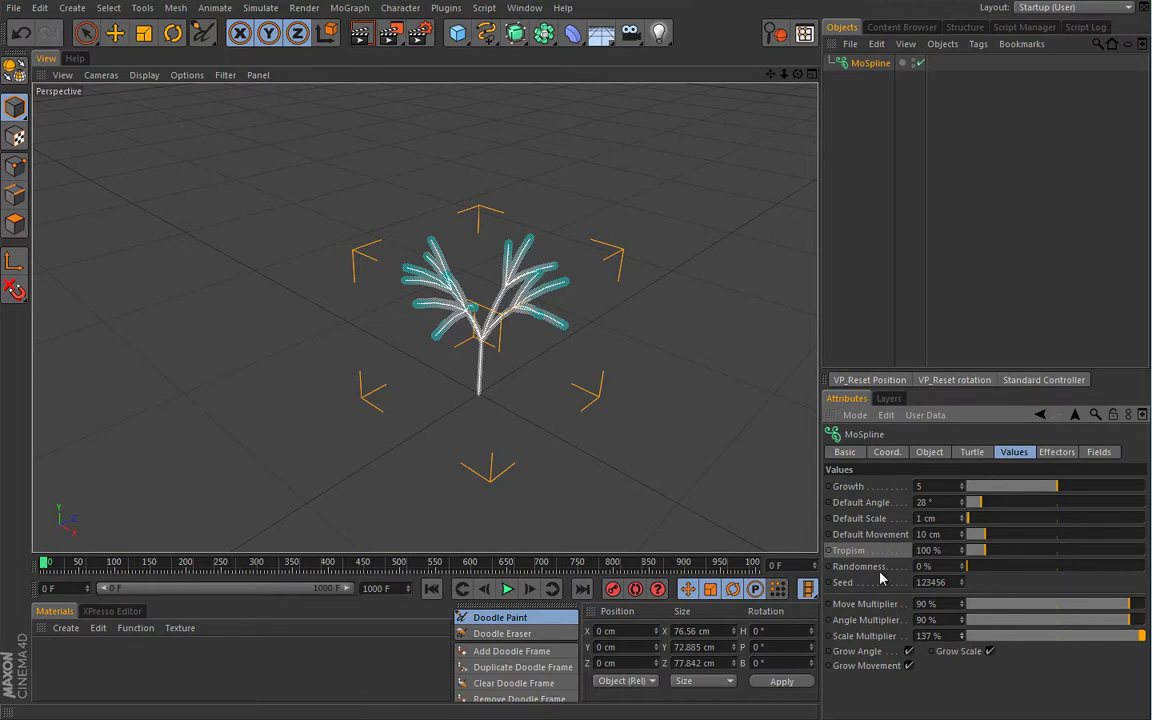
left_click(962, 636)
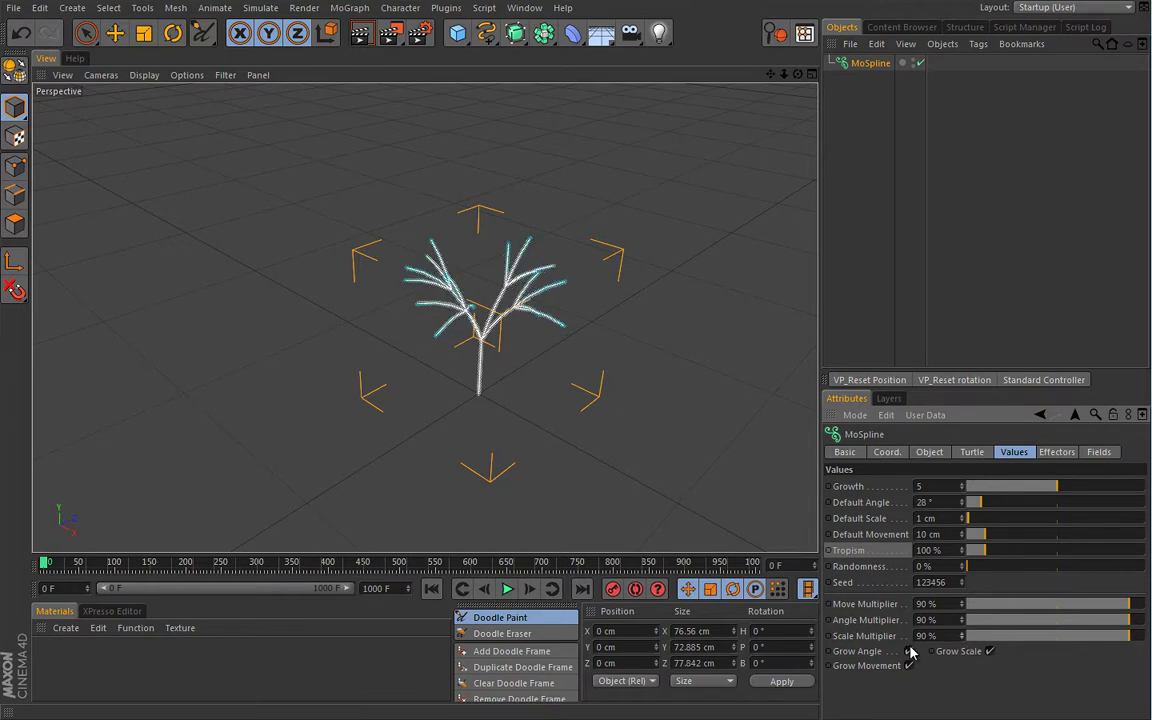
Clear the existing premise and all rules from the MoSpline's Turtle settings
left_click(973, 452)
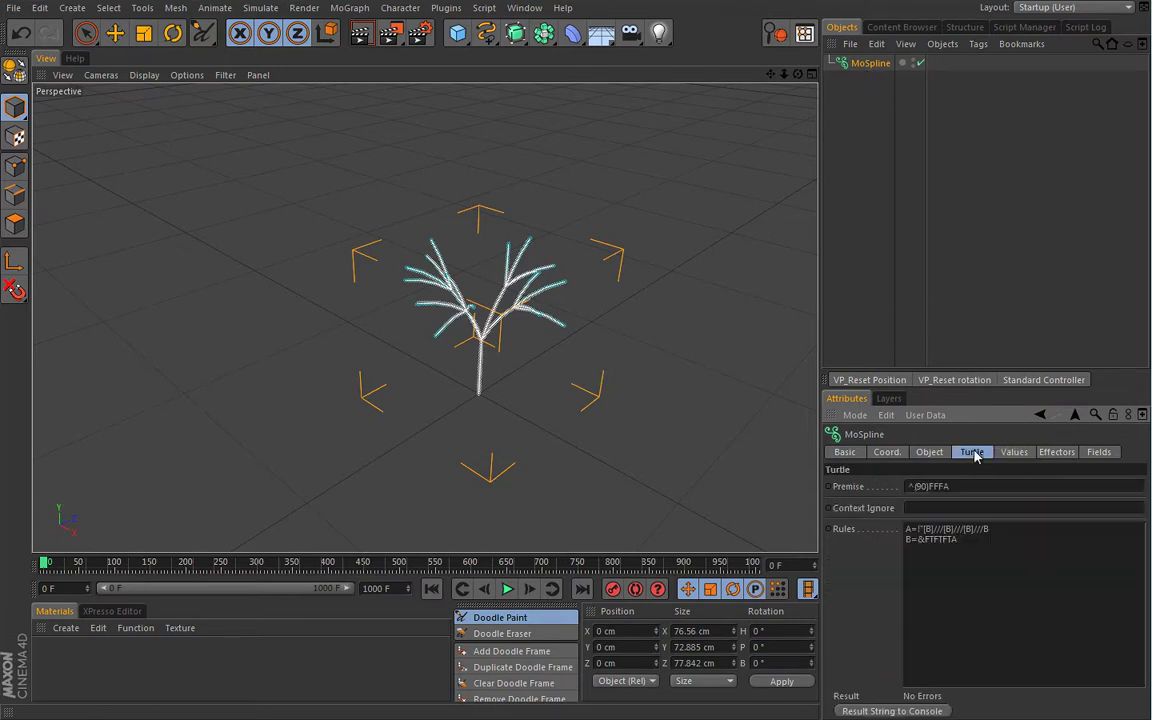
double_click(974, 486)
key("Delete")
left_click_drag(960, 540, 900, 524)
key("Delete")
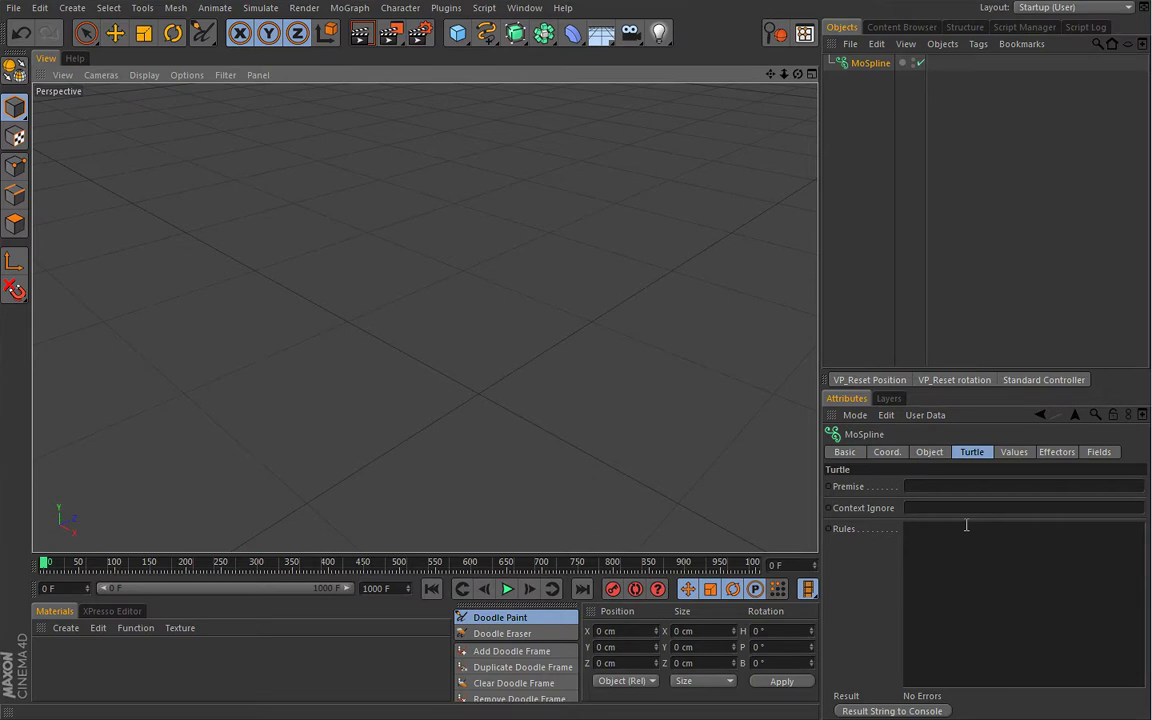
Look up the Turtle movement and rotation commands in the Rules section of the help documentation
left_click(75, 59)
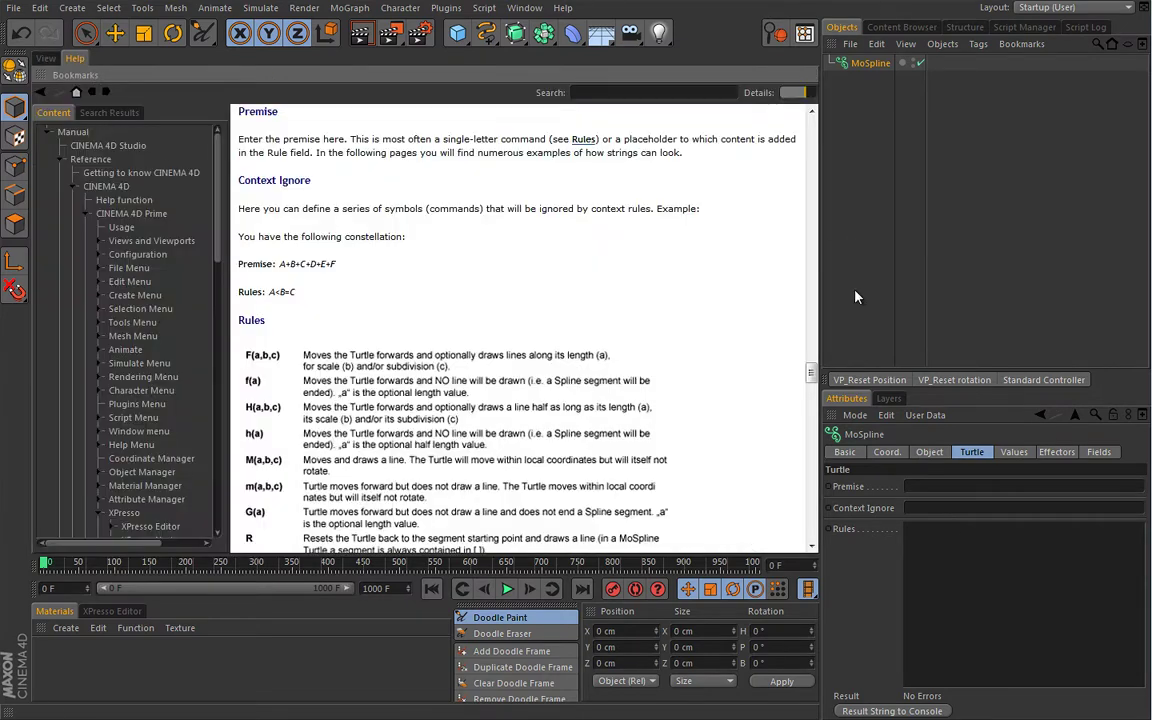
mouse_move(813, 378)
left_mouse_down()
mouse_move(813, 406)
mouse_move(813, 380)
left_mouse_up()
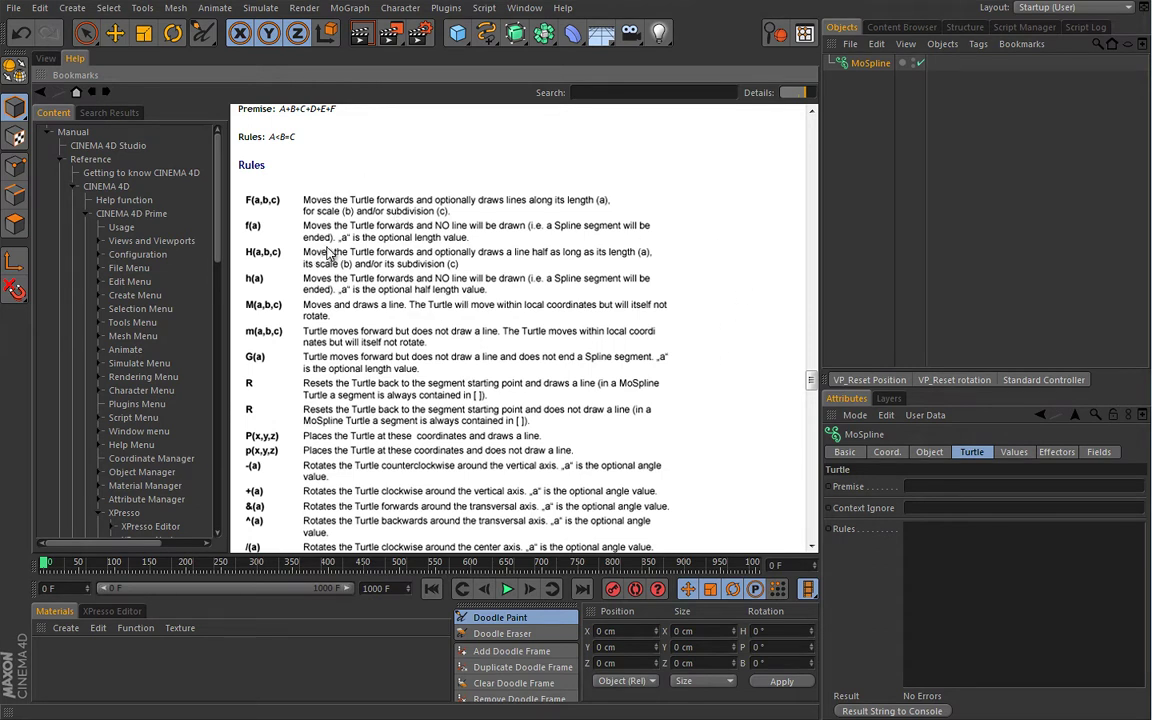
left_click(45, 58)
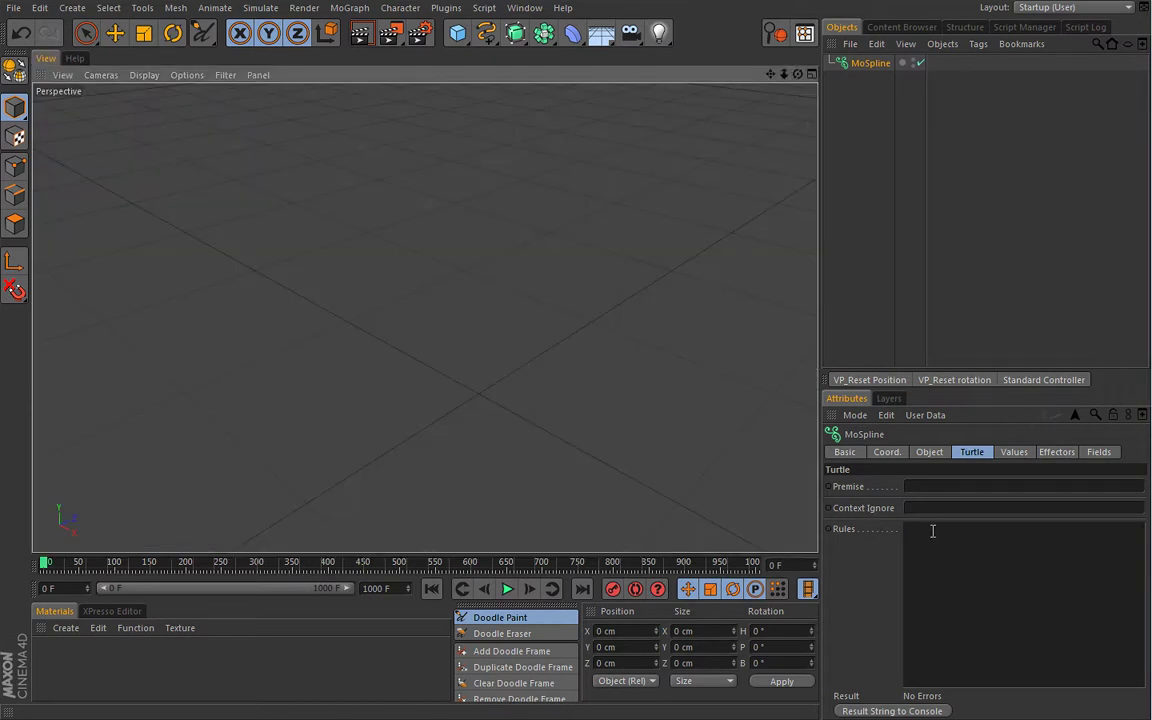
left_click(75, 58)
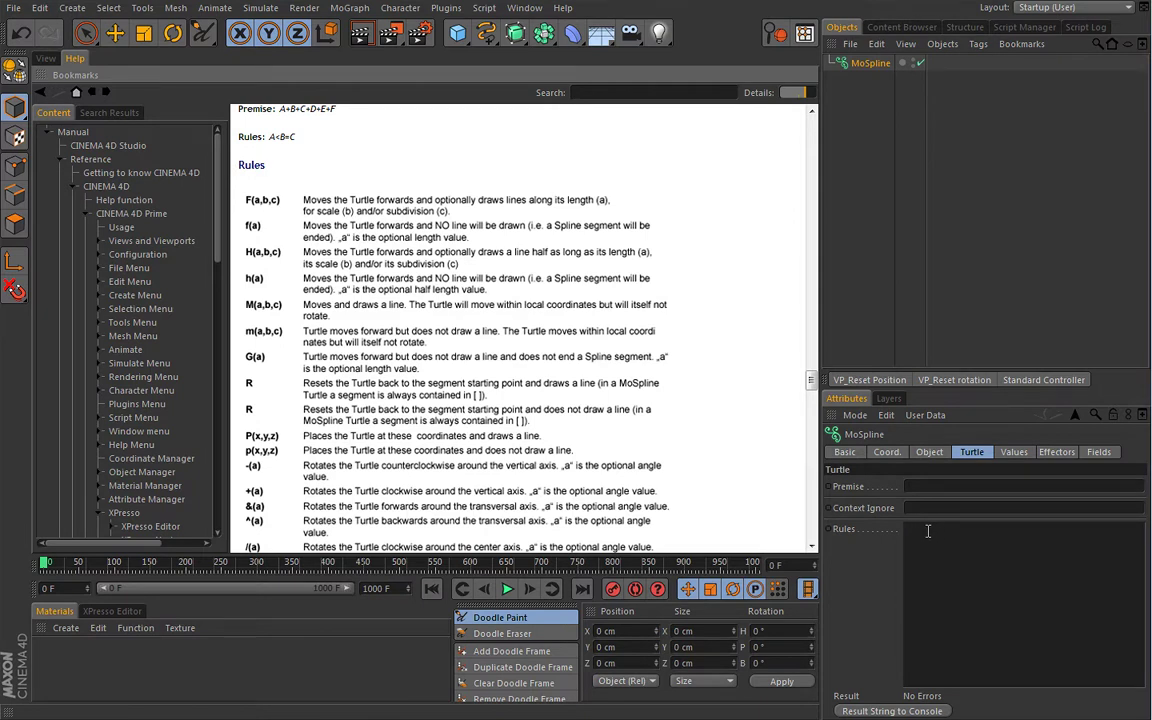
left_click_drag(811, 380, 761, 406)
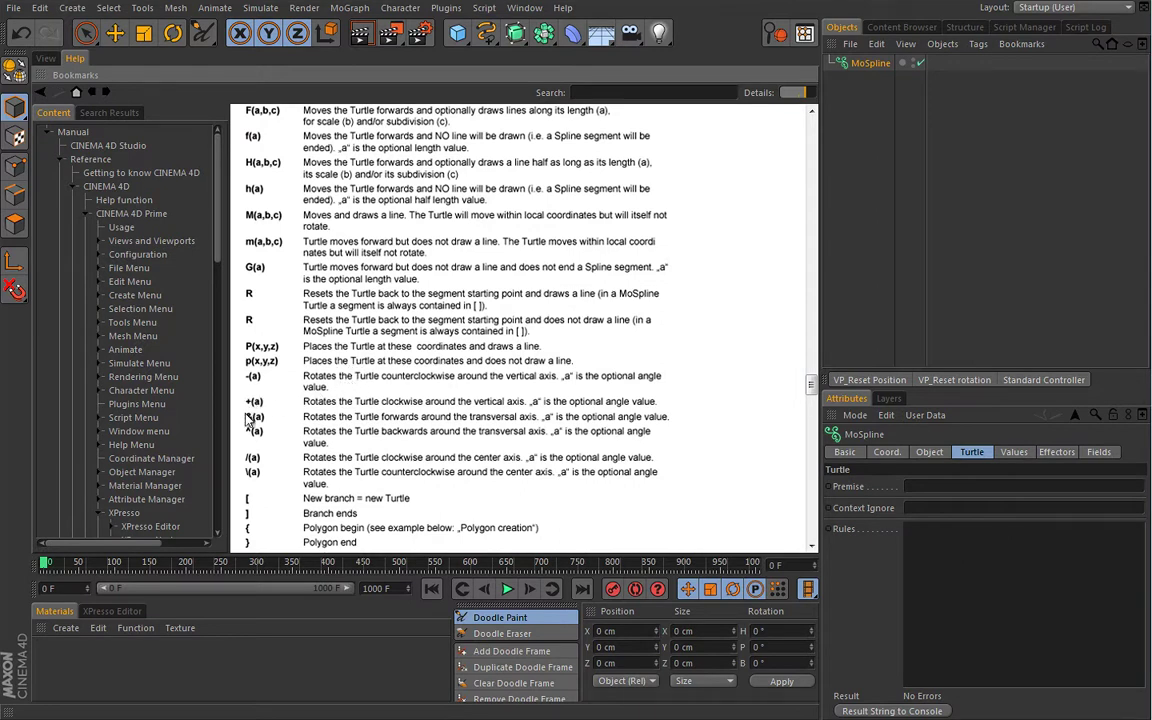
left_click(45, 59)
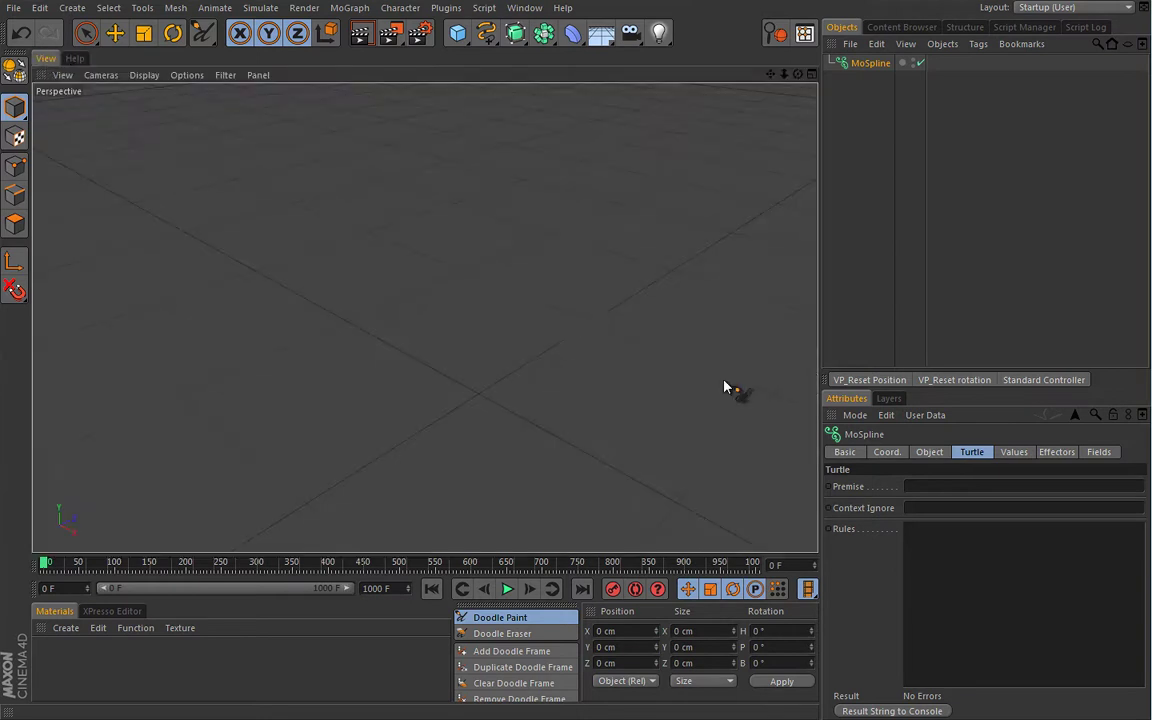
Enter the Turtle rule A=F and set the premise to A
left_click(914, 531)
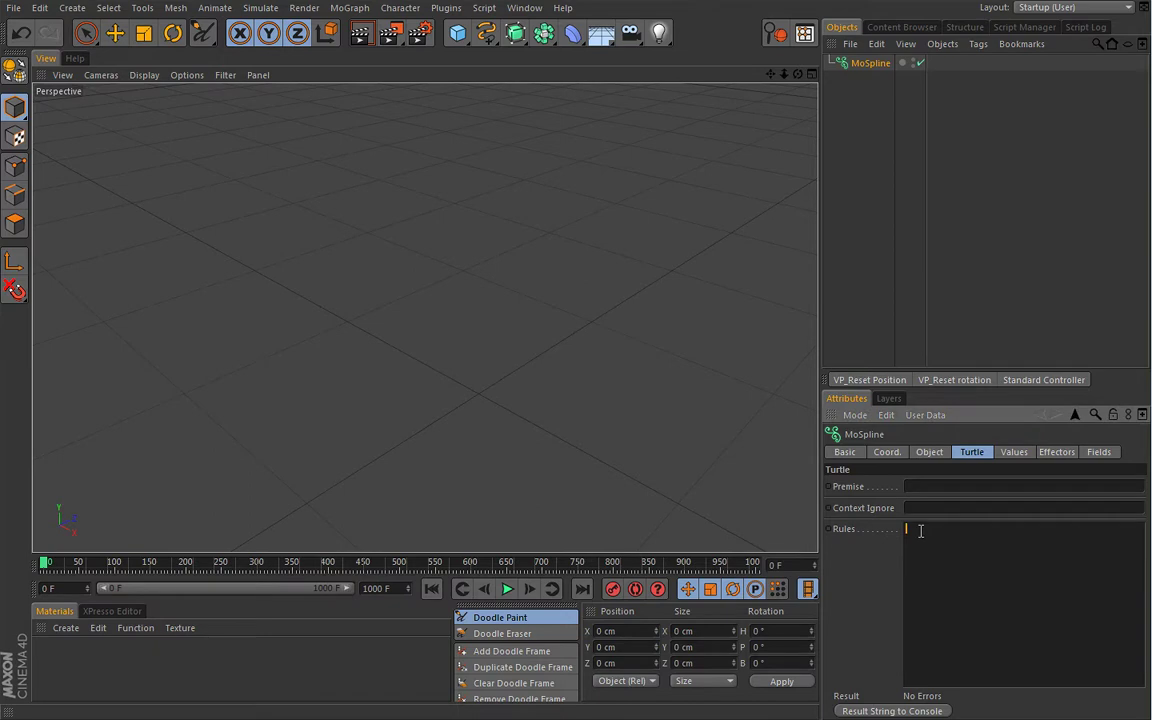
type("A")
type("=F")
left_click(920, 487)
type("A")
left_click(940, 506)
Try a larger Default Movement on the MoSpline and reset it to 10 cm
left_click(1013, 452)
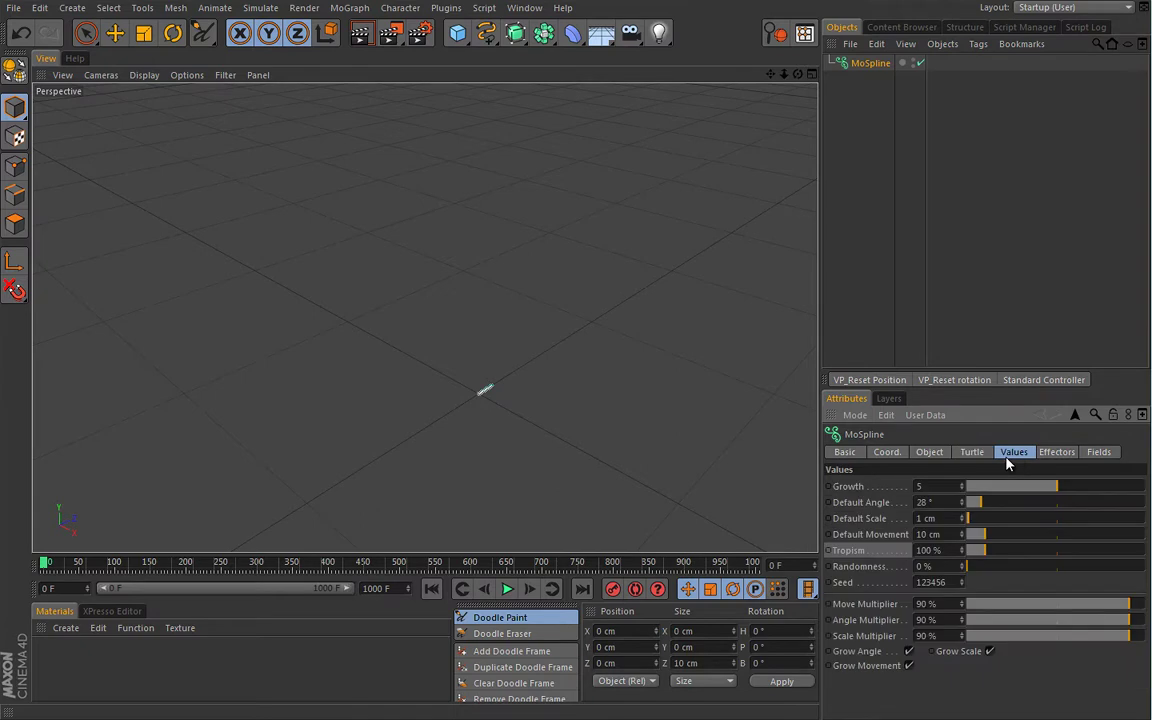
left_click_drag(976, 535, 1030, 535)
right_click(963, 537)
left_click(972, 453)
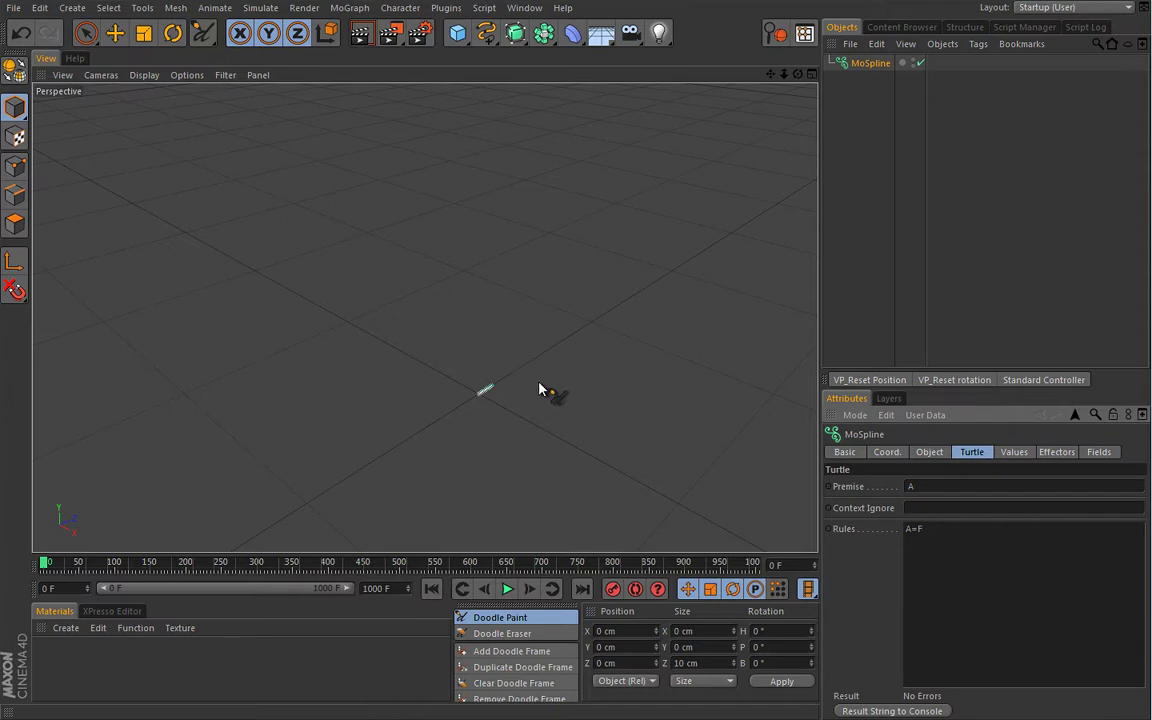
Check the rotation commands in the help and change the Turtle rule to A=+F
left_click(75, 58)
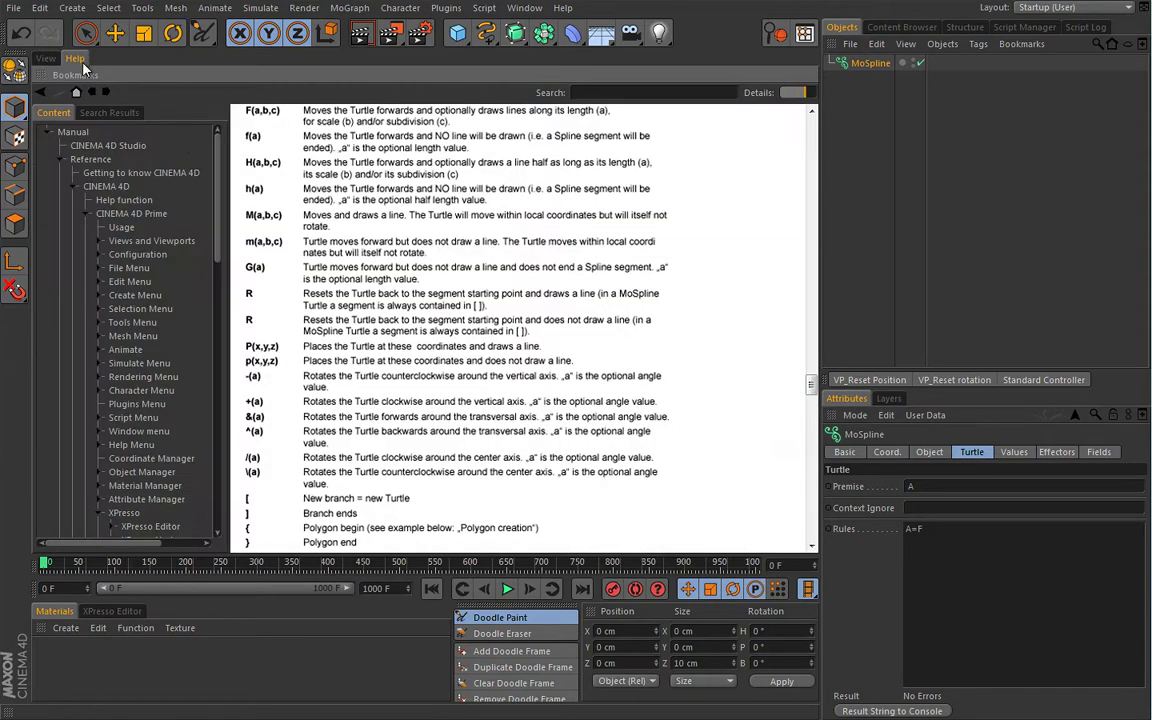
scroll(510, 407, "down", 1)
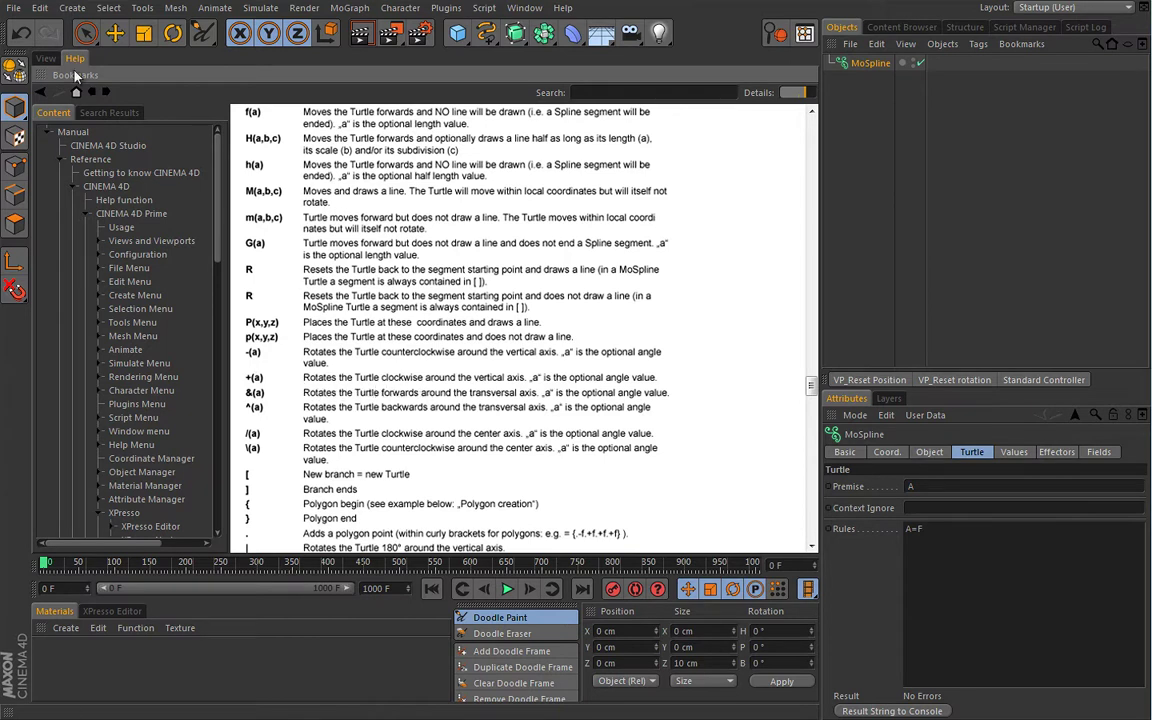
left_click(45, 57)
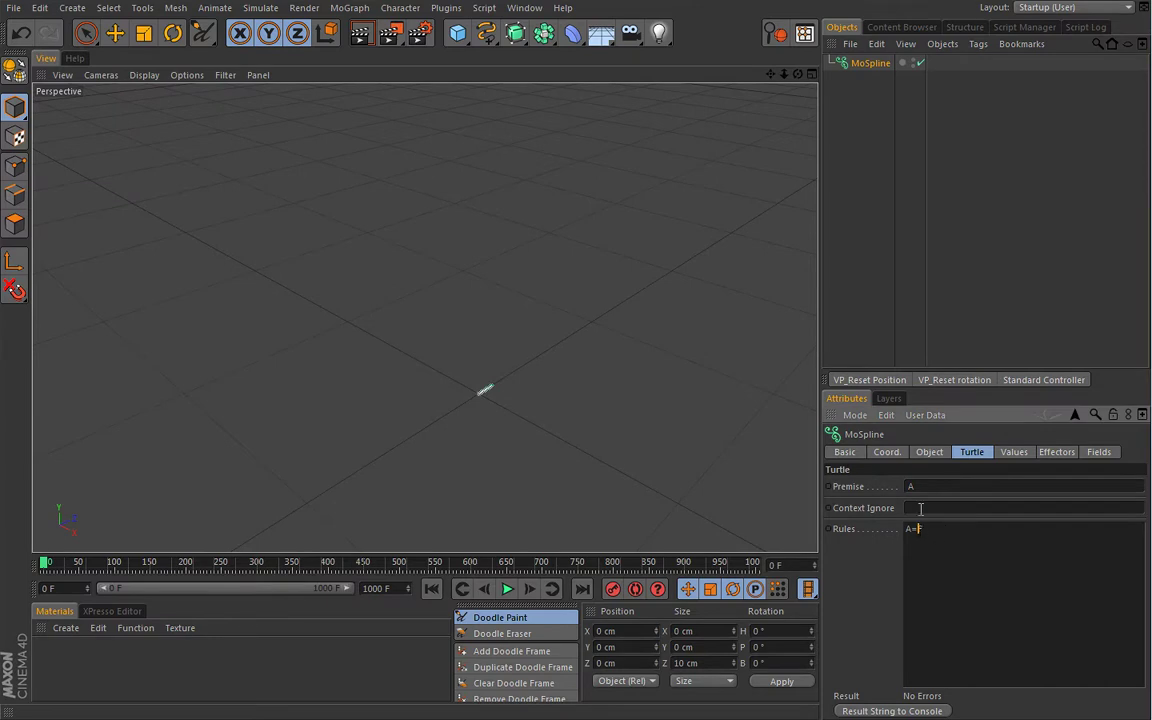
type("+")
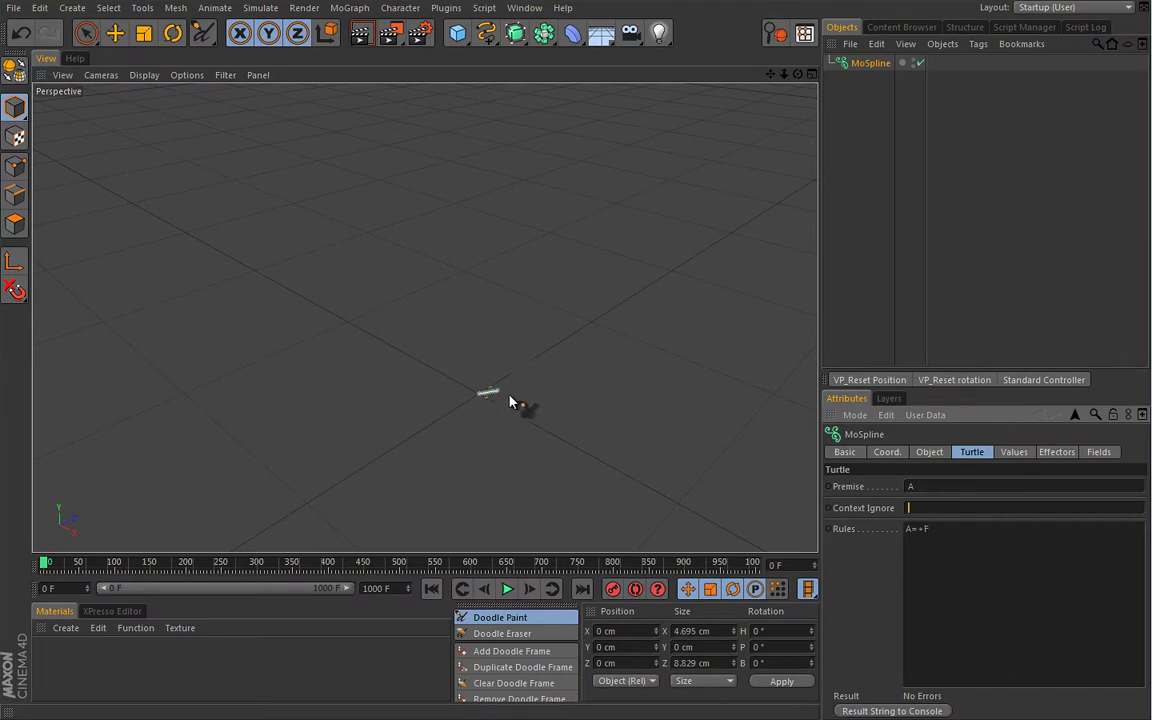
Try a Default Angle of about 64.8° on the MoSpline and undo the change
left_click(1014, 452)
left_click_drag(975, 503, 1000, 512)
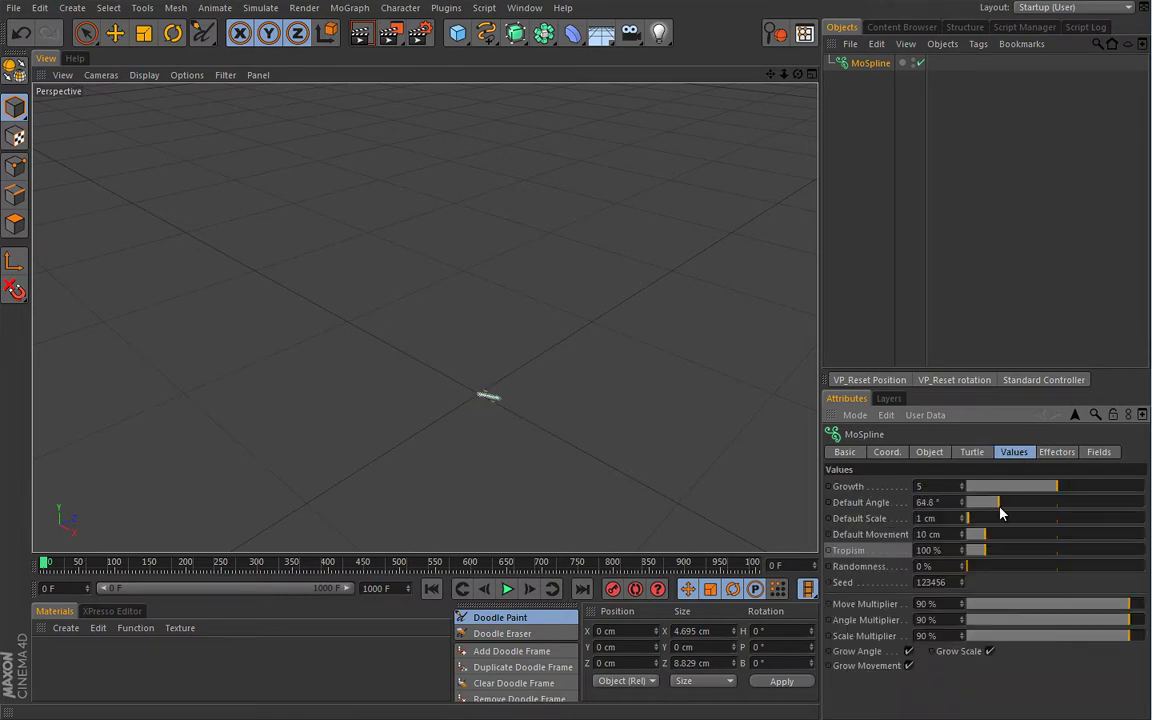
left_click(972, 452)
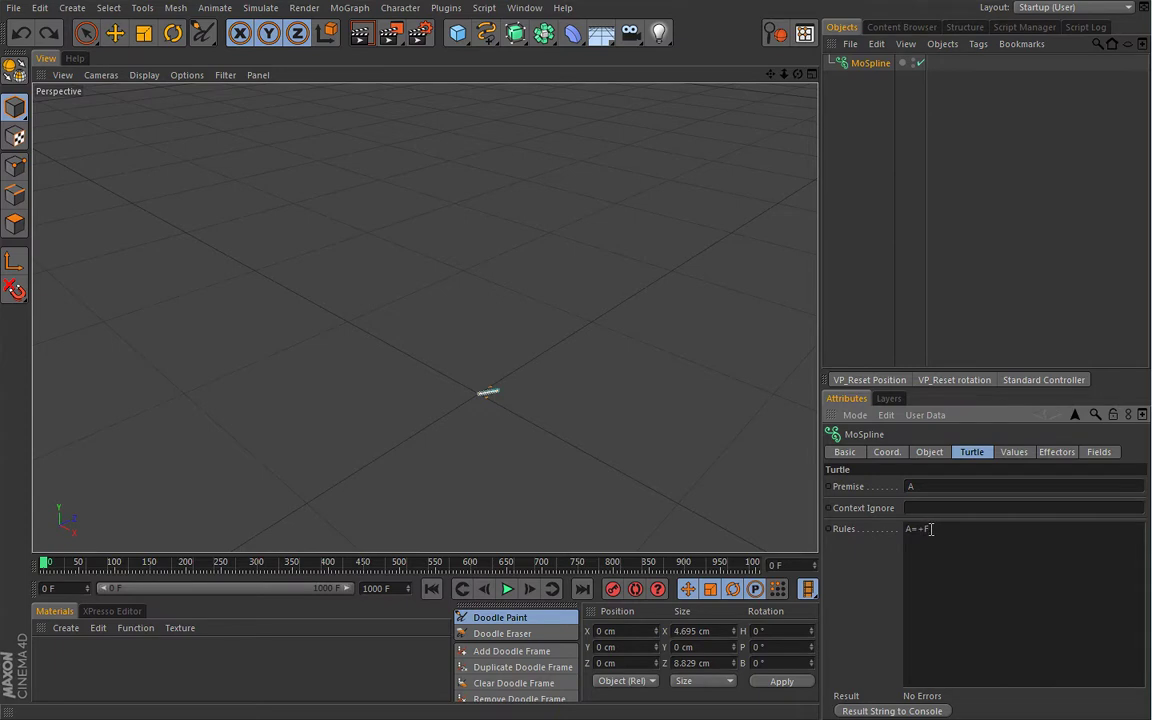
left_click(1014, 452)
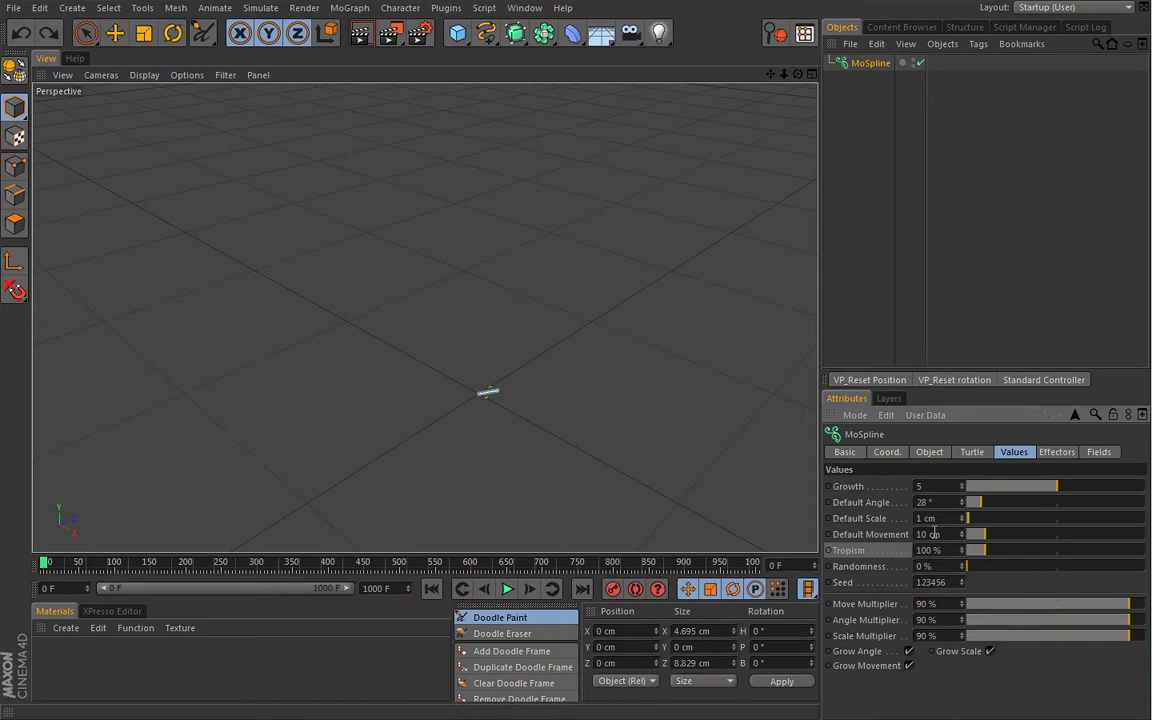
left_click(972, 452)
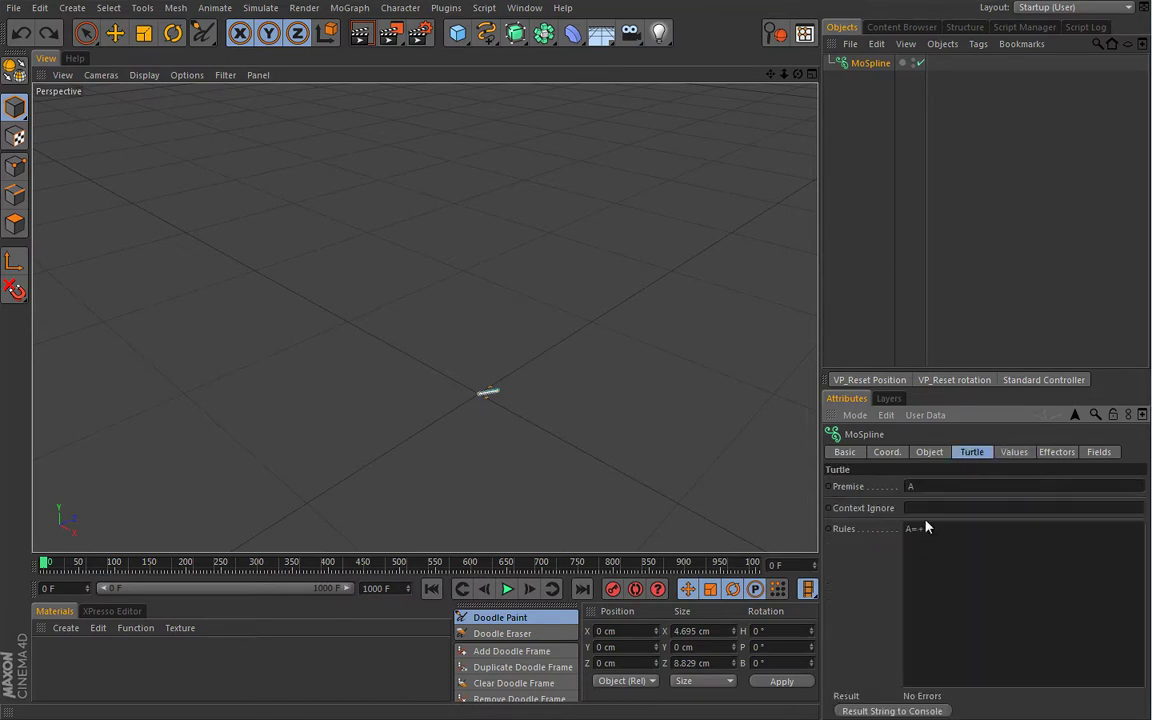
left_click(1012, 453)
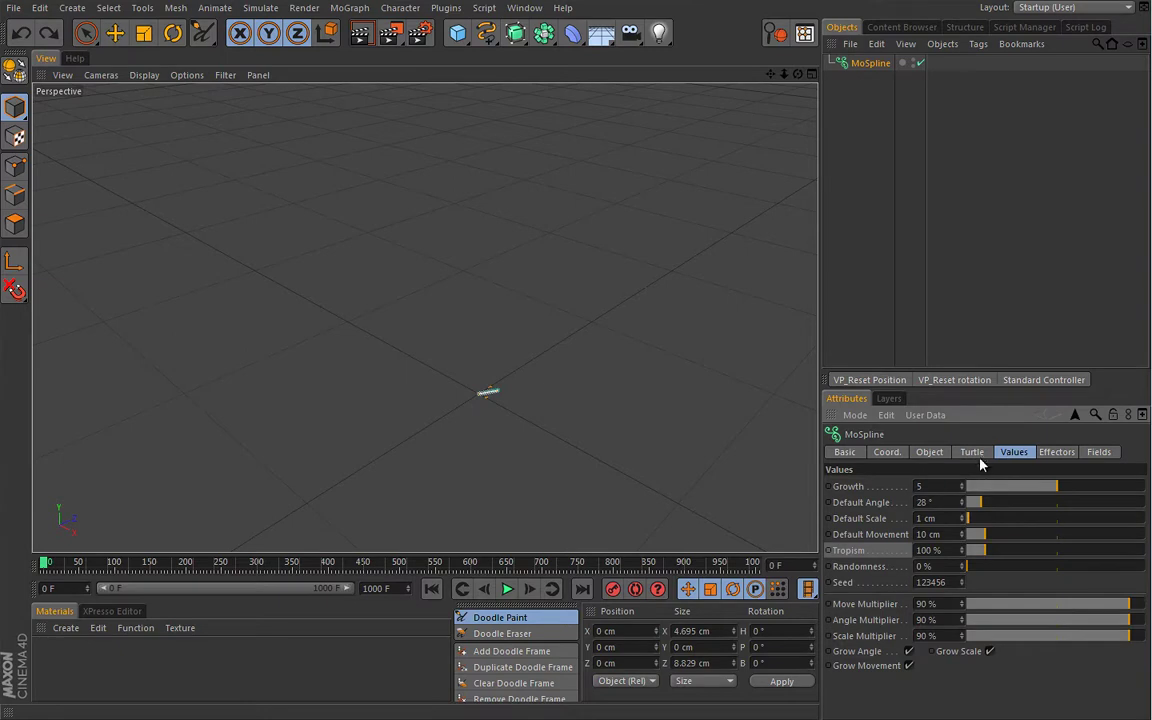
left_click(974, 454)
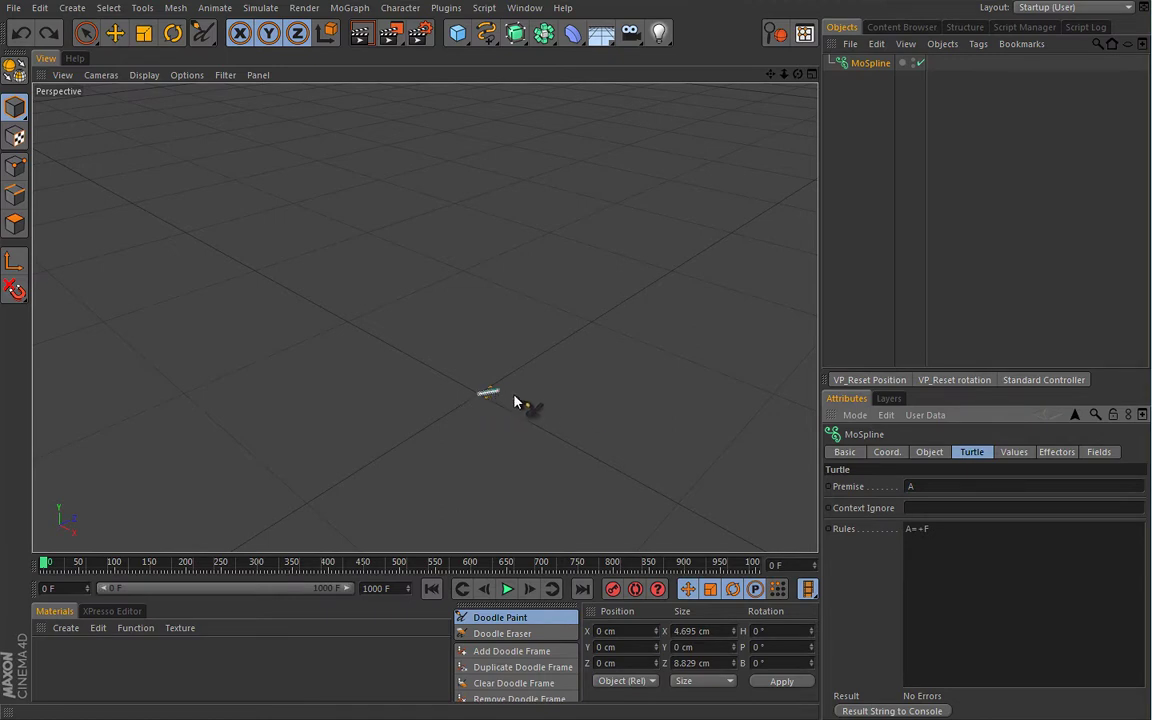
Add a second Turtle rule B=^F, checking the command in the help, and extend the premise to AB
left_click(939, 529)
left_click(78, 59)
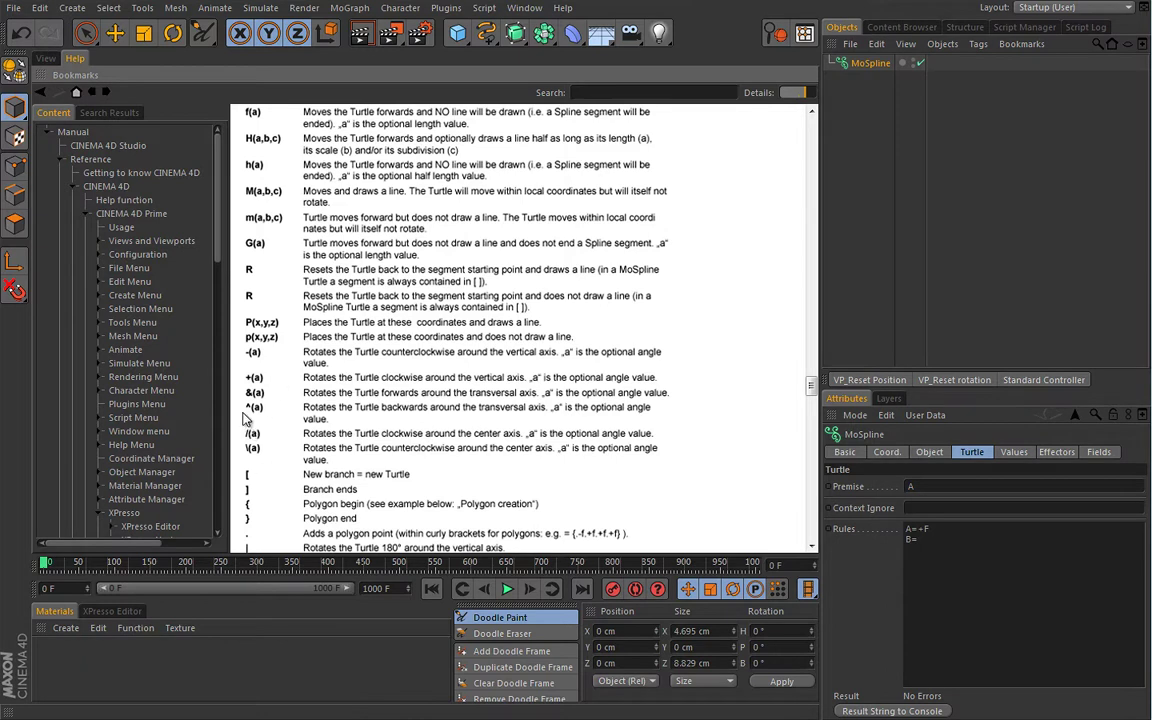
left_click(46, 58)
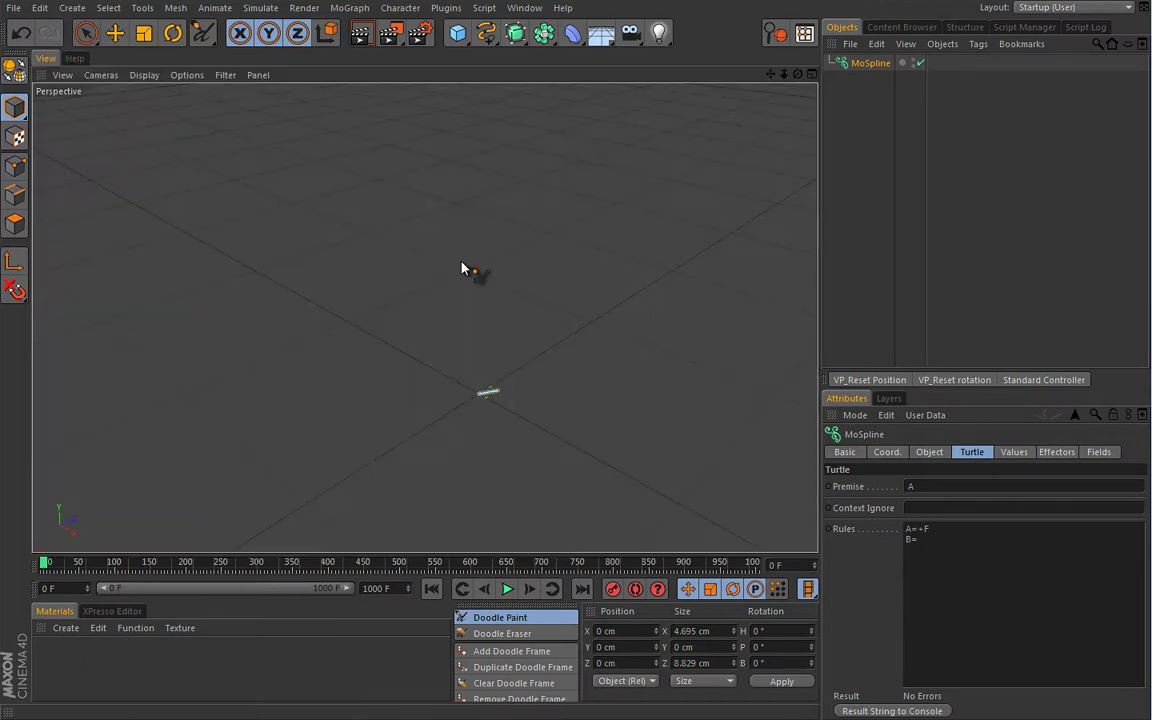
type("=")
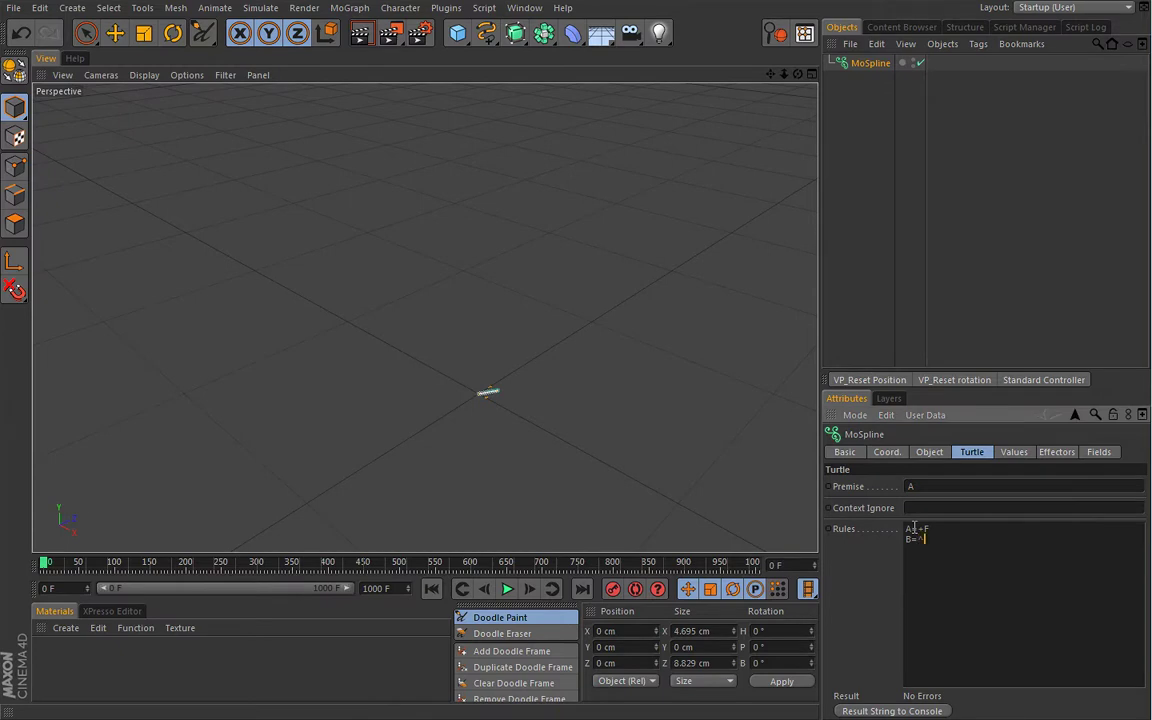
type("^F")
left_click(938, 486)
type("B")
left_click(931, 507)
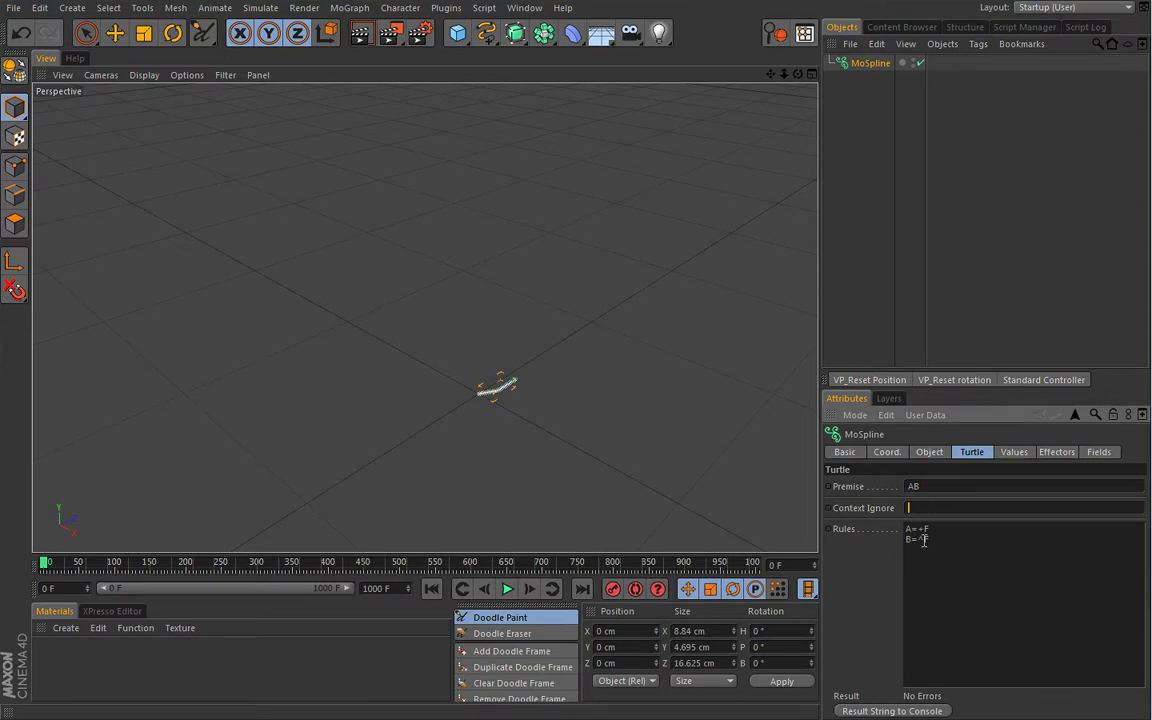
Try different Default Angle values up to the two-segment spline's 32.8° setting and undo the change
left_click(1012, 452)
mouse_move(995, 501)
left_mouse_down()
mouse_move(1006, 504)
mouse_move(980, 503)
left_mouse_up()
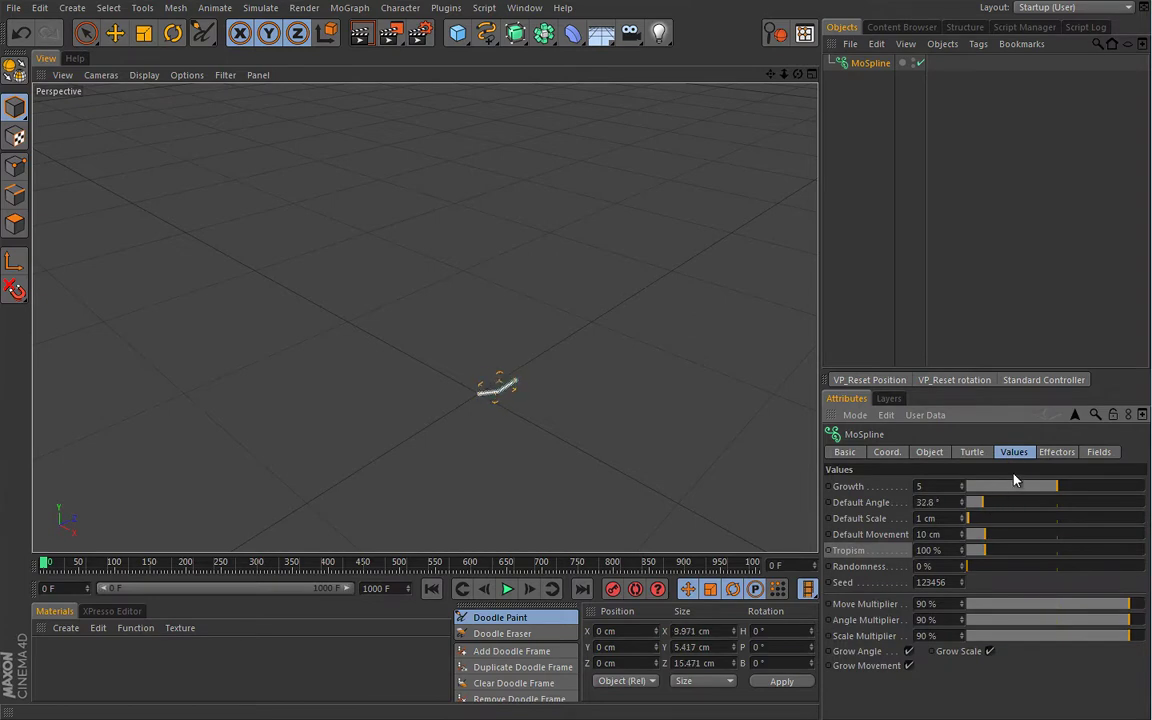
left_click(972, 452)
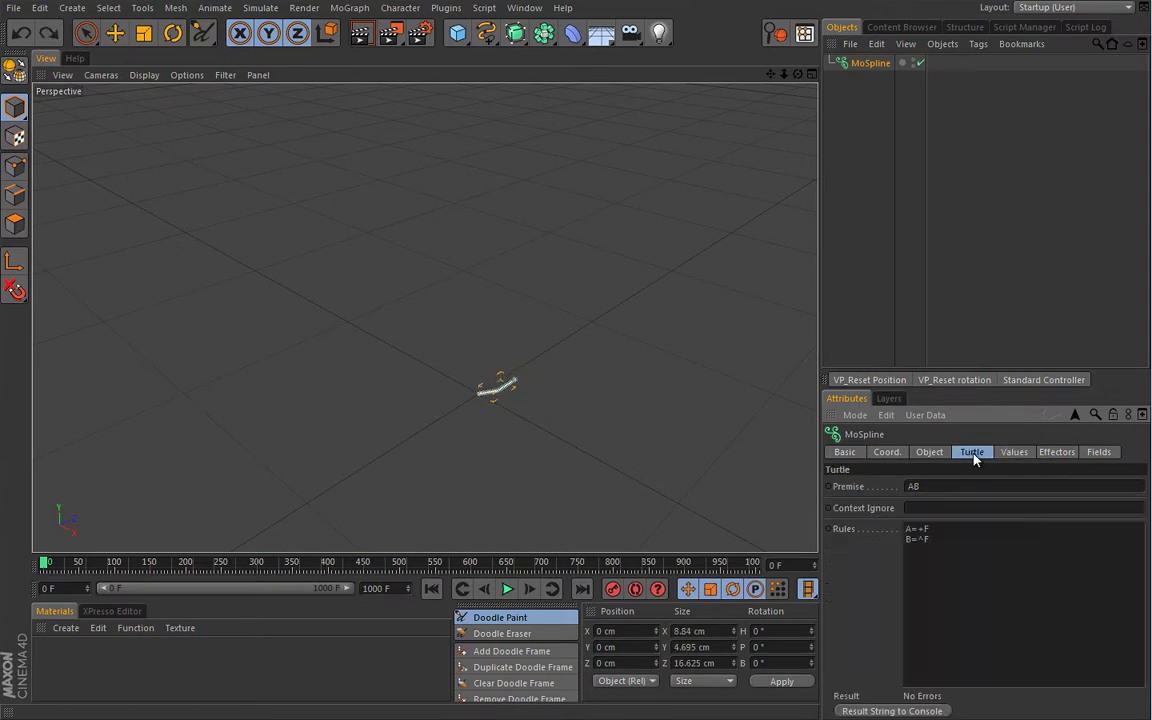
Remove rule B from the Turtle rules and the B from the premise
double_click(917, 539)
key("BackSpace")
left_click(942, 531)
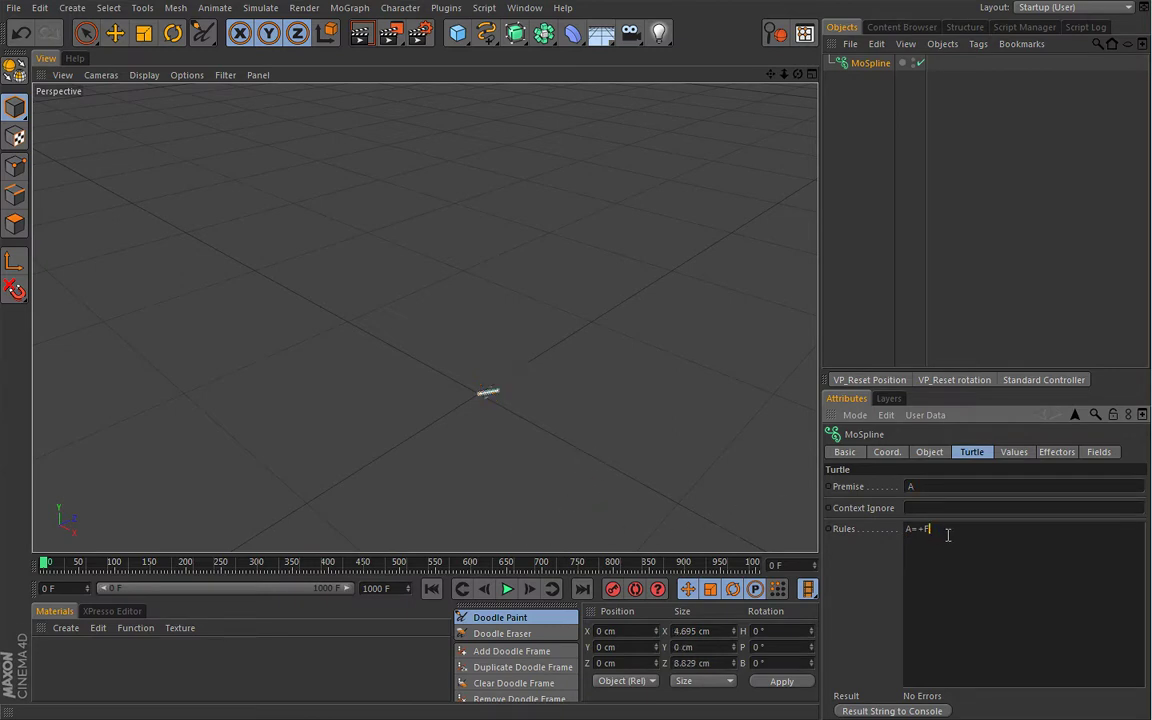
Extend the Turtle rule with repeated turn-and-move commands to A=+F+F+F+F+F
type("+F")
left_click(949, 481)
left_click(940, 484)
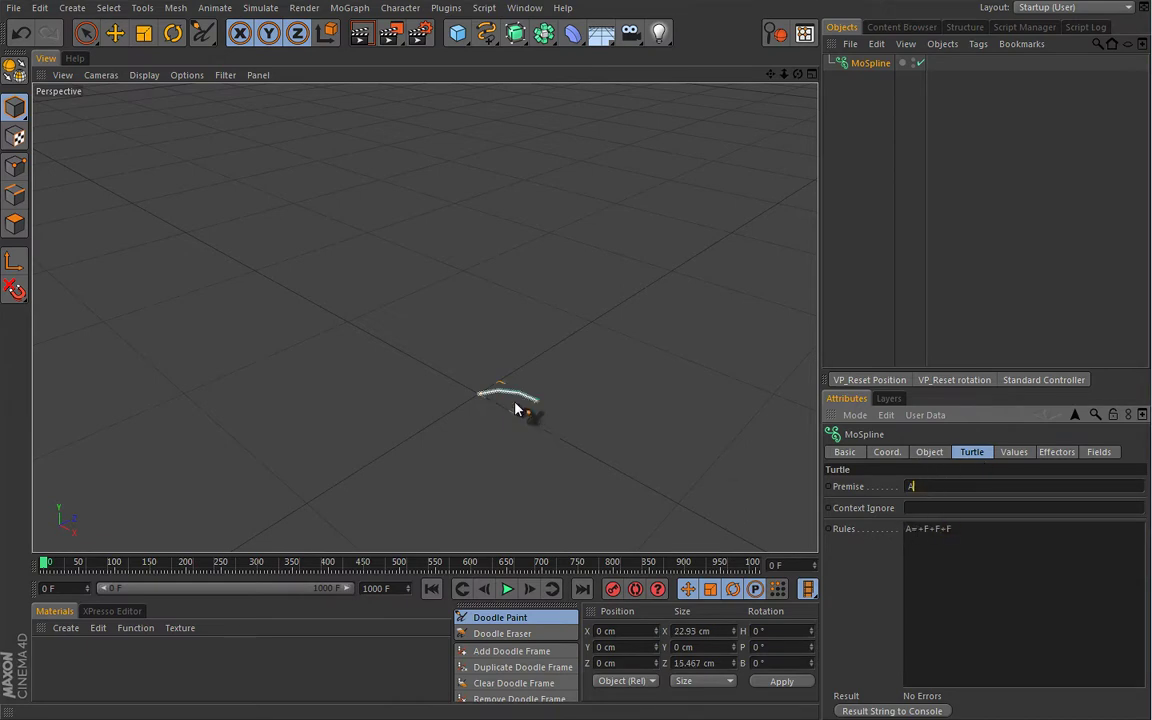
left_click(974, 530)
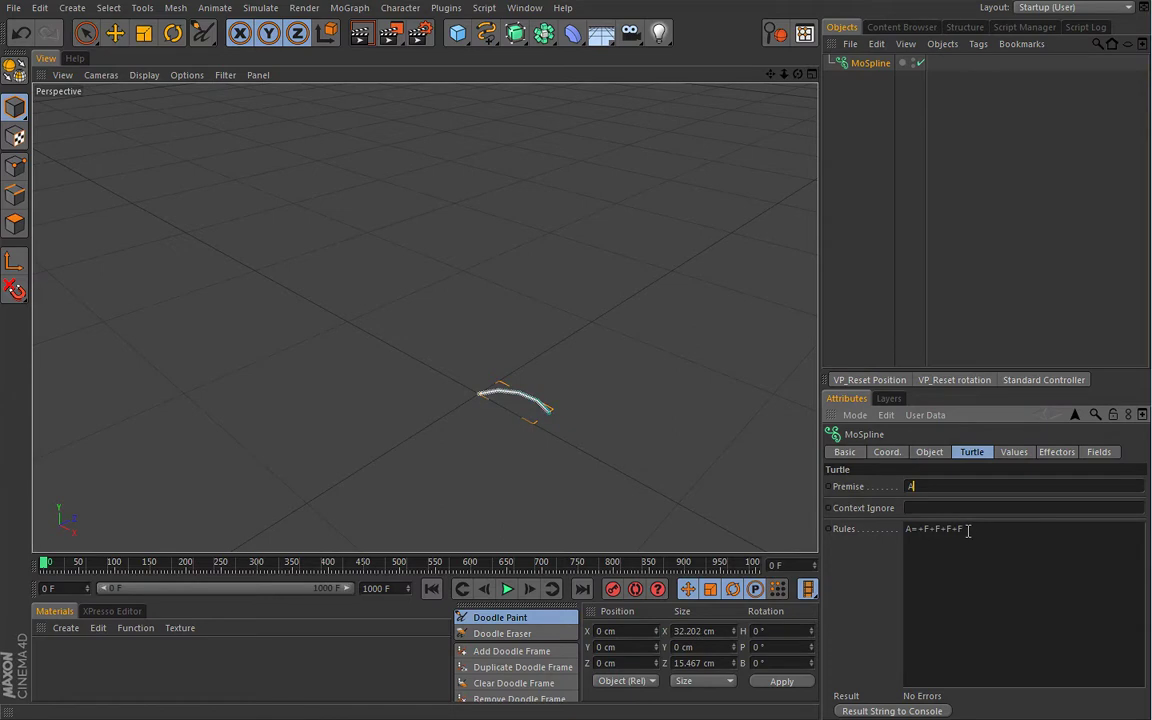
type("F")
left_click(915, 486)
Delete the A rule and empty the Turtle premise
left_click_drag(993, 530, 866, 524)
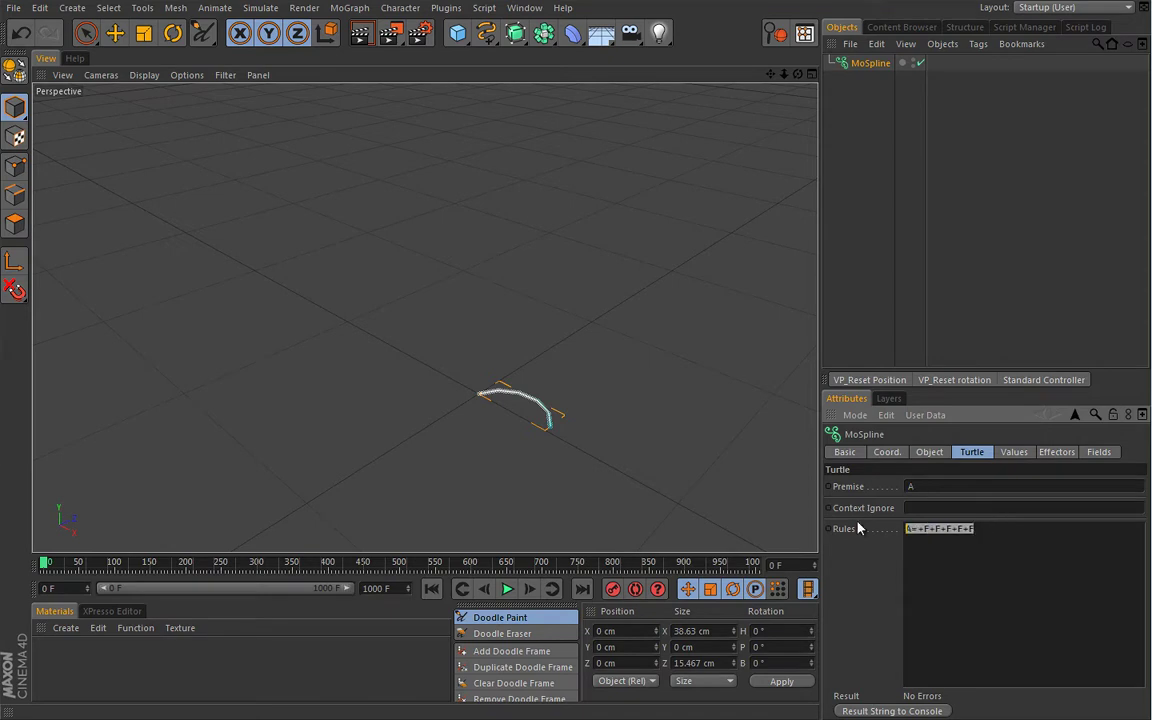
key("BackSpace")
left_click(929, 486)
key("BackSpace")
Enter the Turtle rule F=F and set the premise to F
left_click(910, 529)
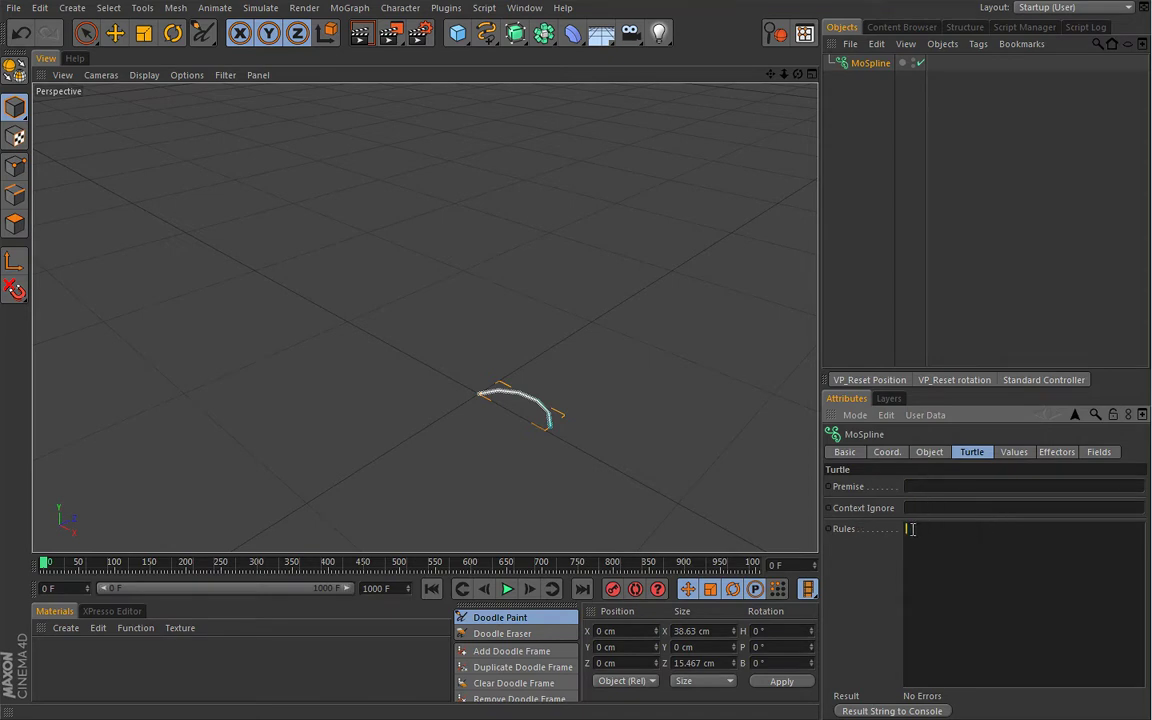
type("F=F")
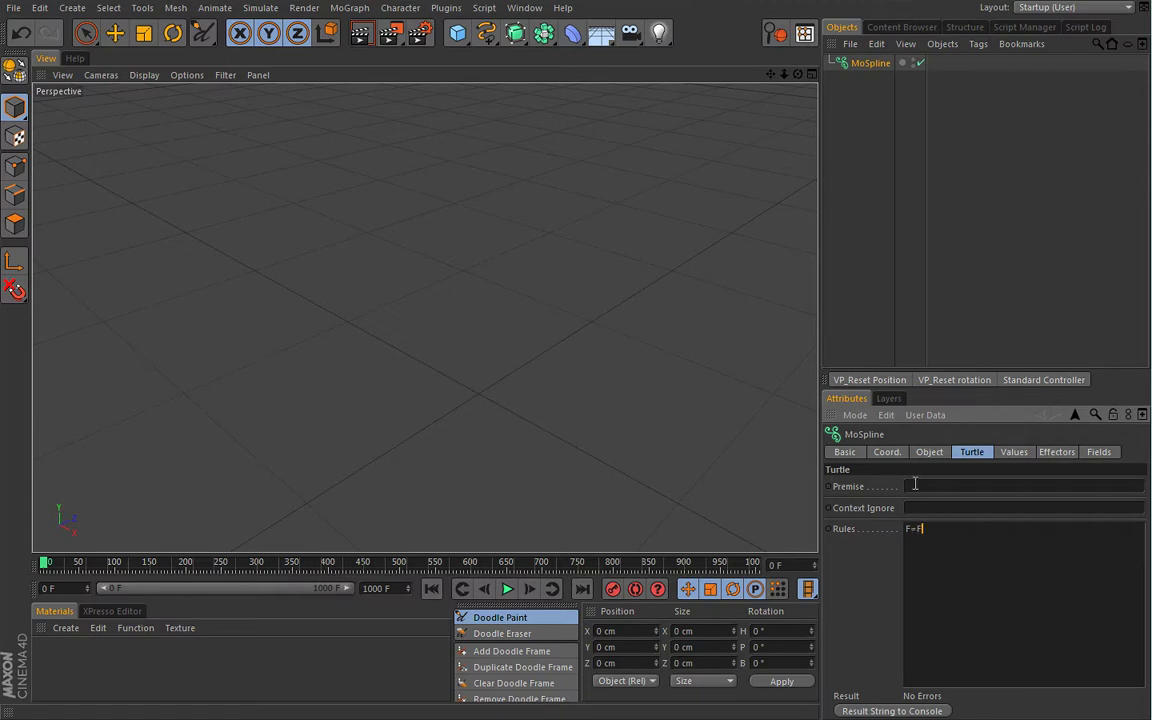
left_click(914, 484)
type("F")
left_click(934, 505)
Extend the Turtle rule to the self-replacing form F=F+F and inspect the resulting spline
left_click(930, 528)
type("+F")
left_click(925, 485)
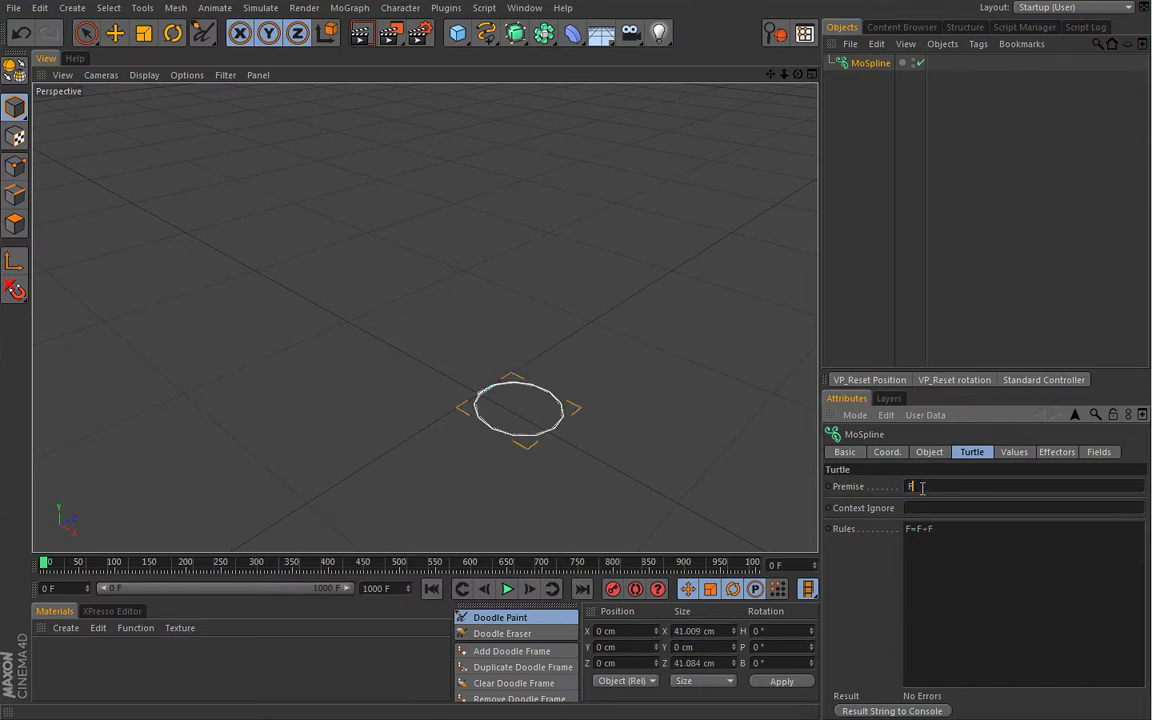
left_click_drag(563, 437, 571, 404, "alt")
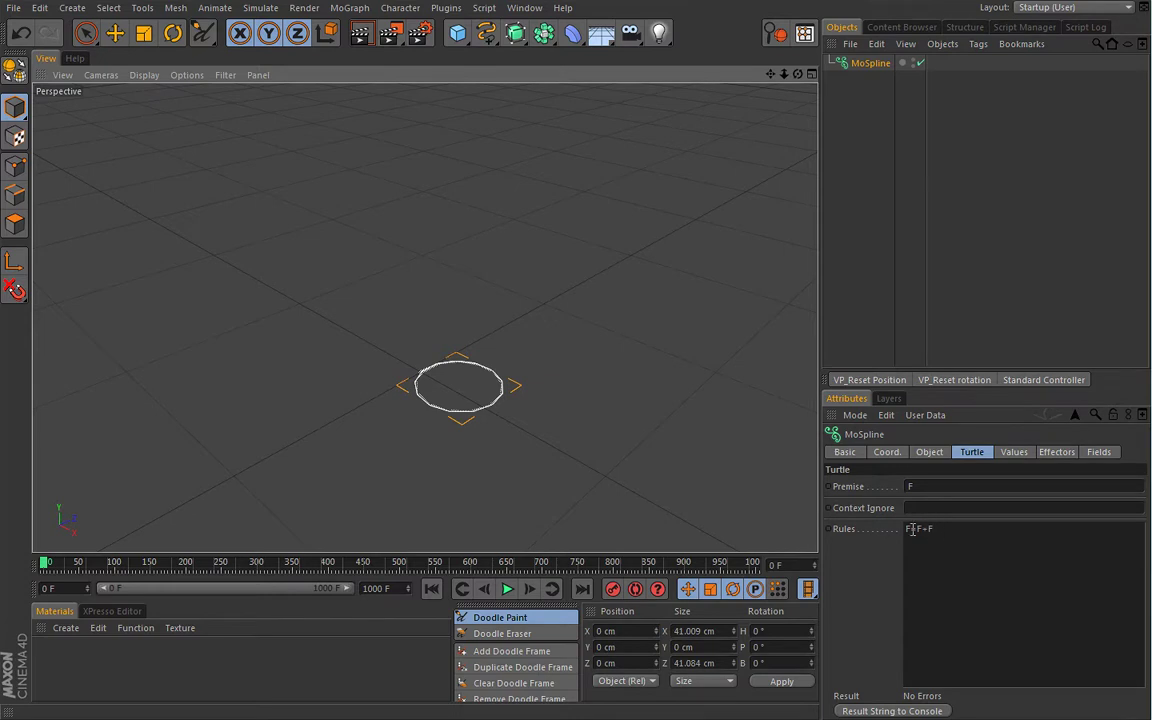
left_click(822, 138)
left_click(868, 63)
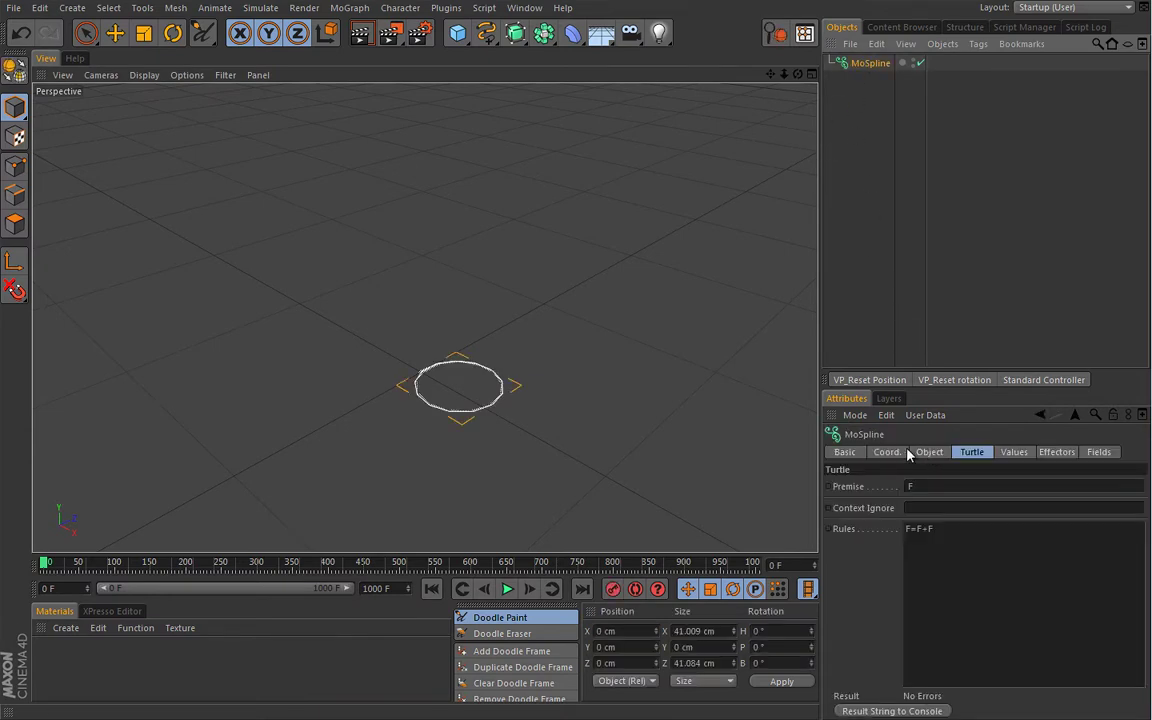
left_click(486, 34)
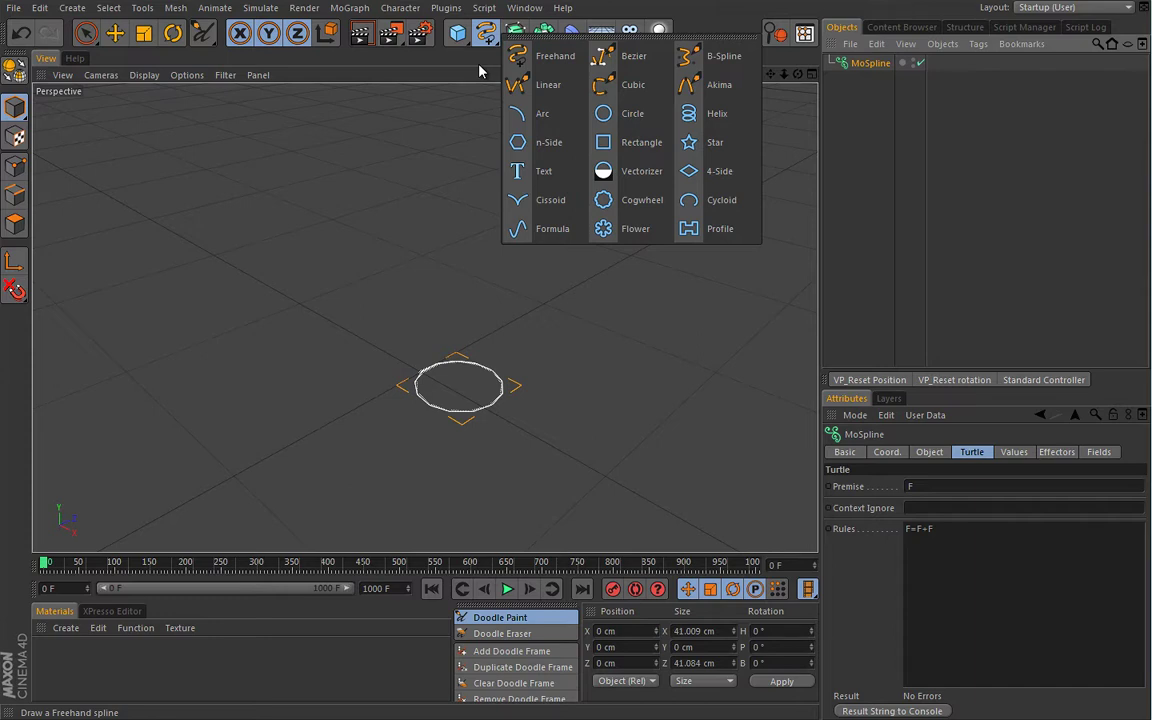
left_click(530, 56)
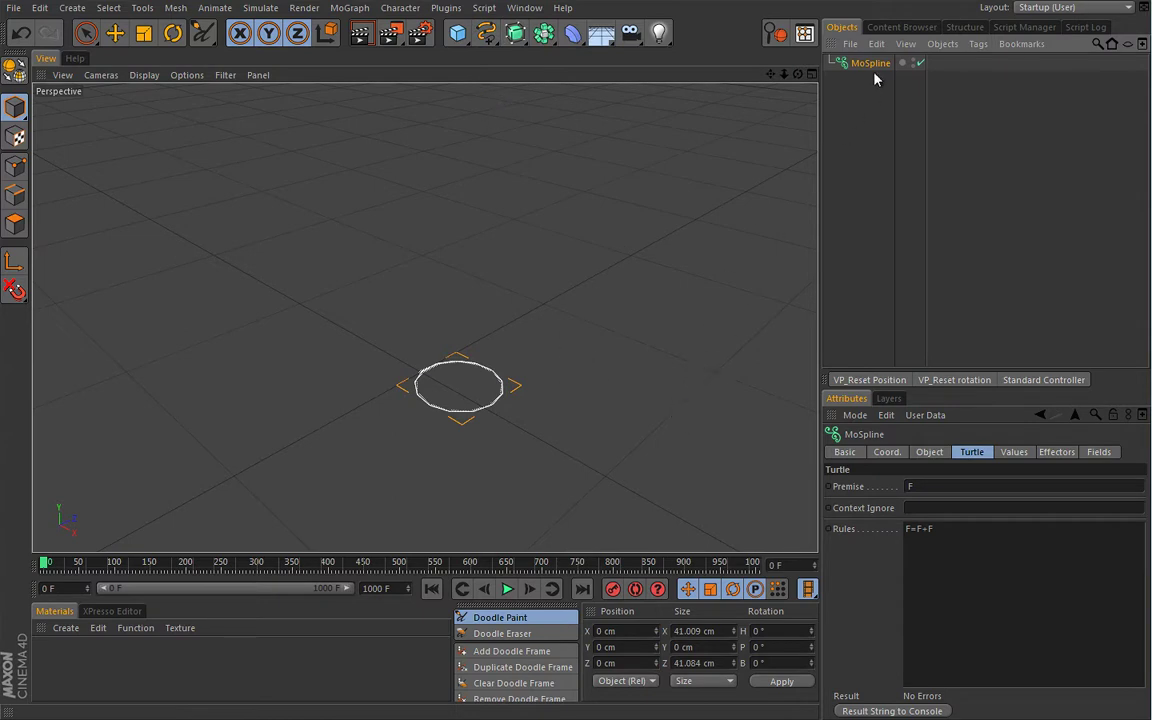
Turn on the MoSpline's Use Color option and set its display color to blue, RGB 0, 172, 246
left_click(843, 452)
left_click(932, 549)
left_click(931, 528)
left_click(930, 562)
left_click(907, 598)
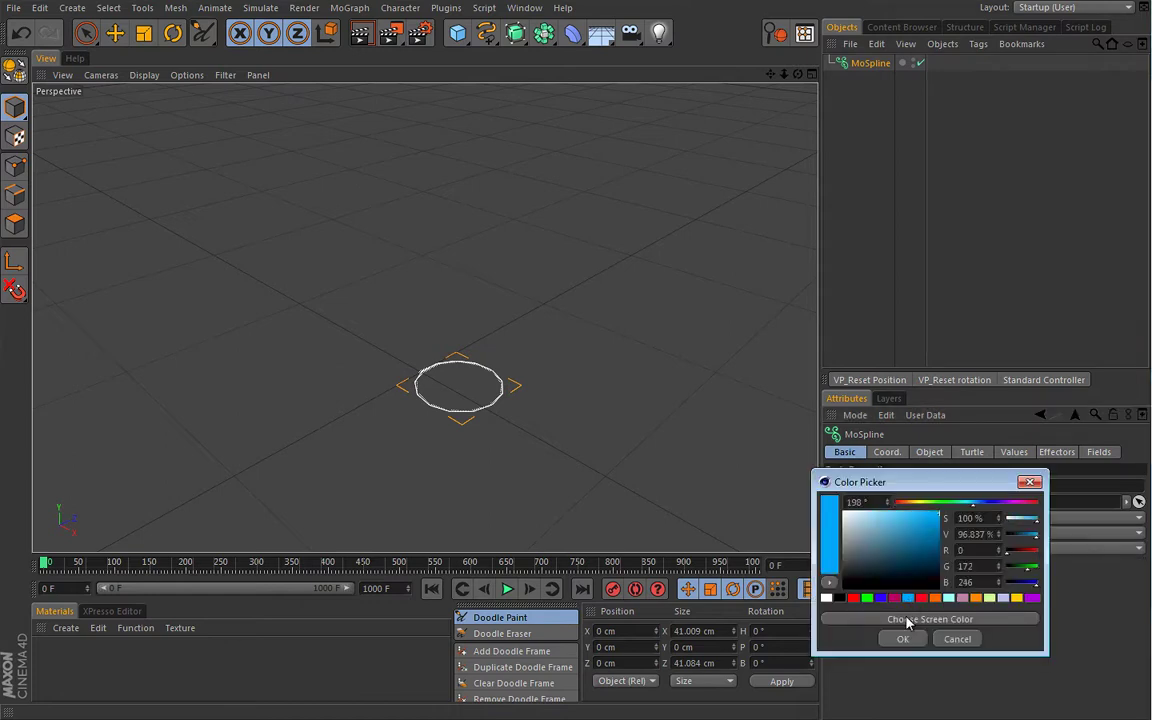
left_click(902, 639)
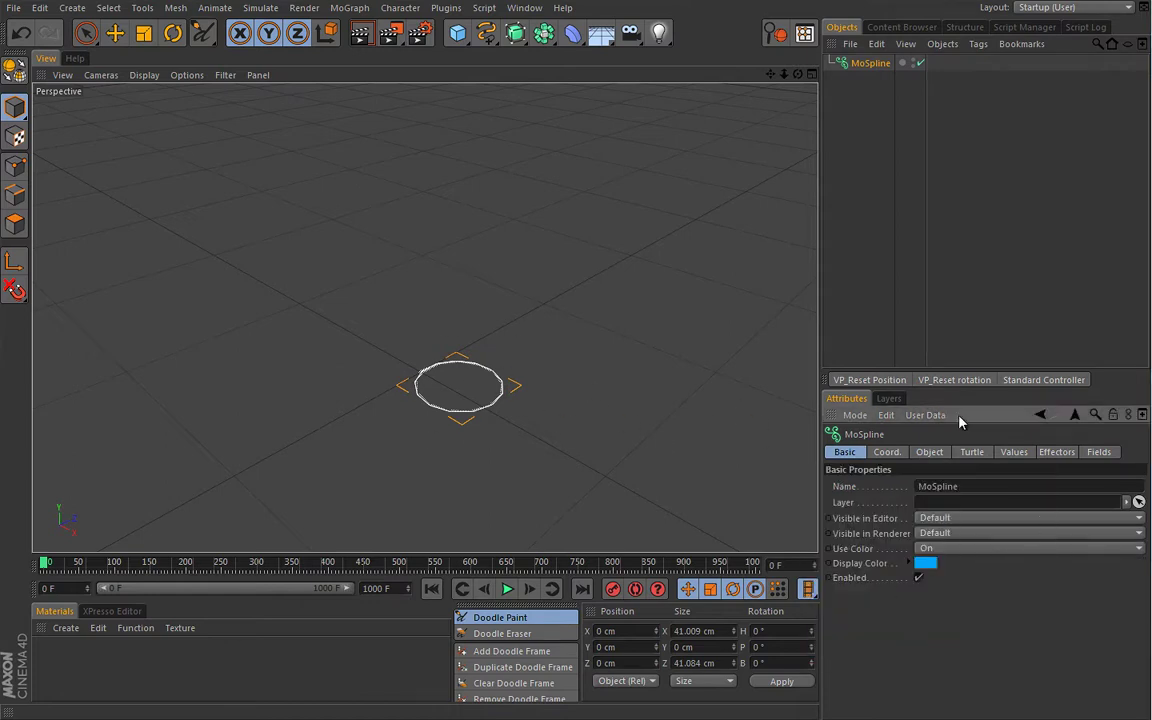
Set the MoSpline's display mode to Line and deselect the object to view its color
left_click(972, 452)
left_click(928, 452)
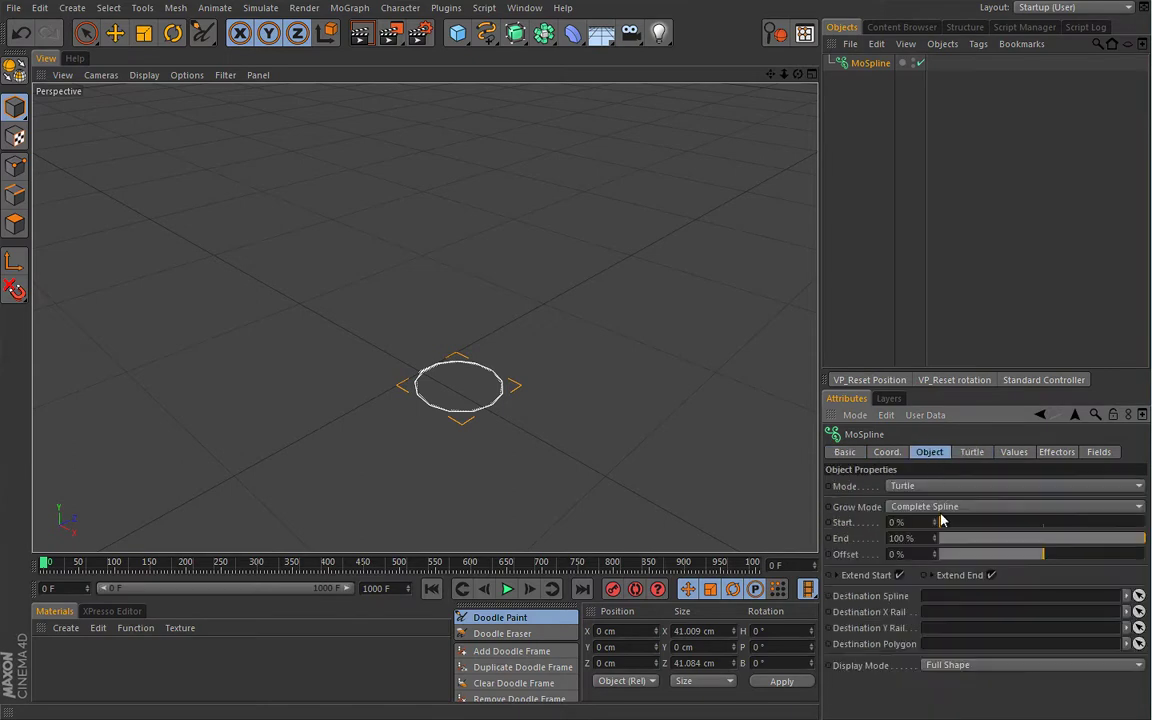
left_click(954, 666)
left_click(956, 682)
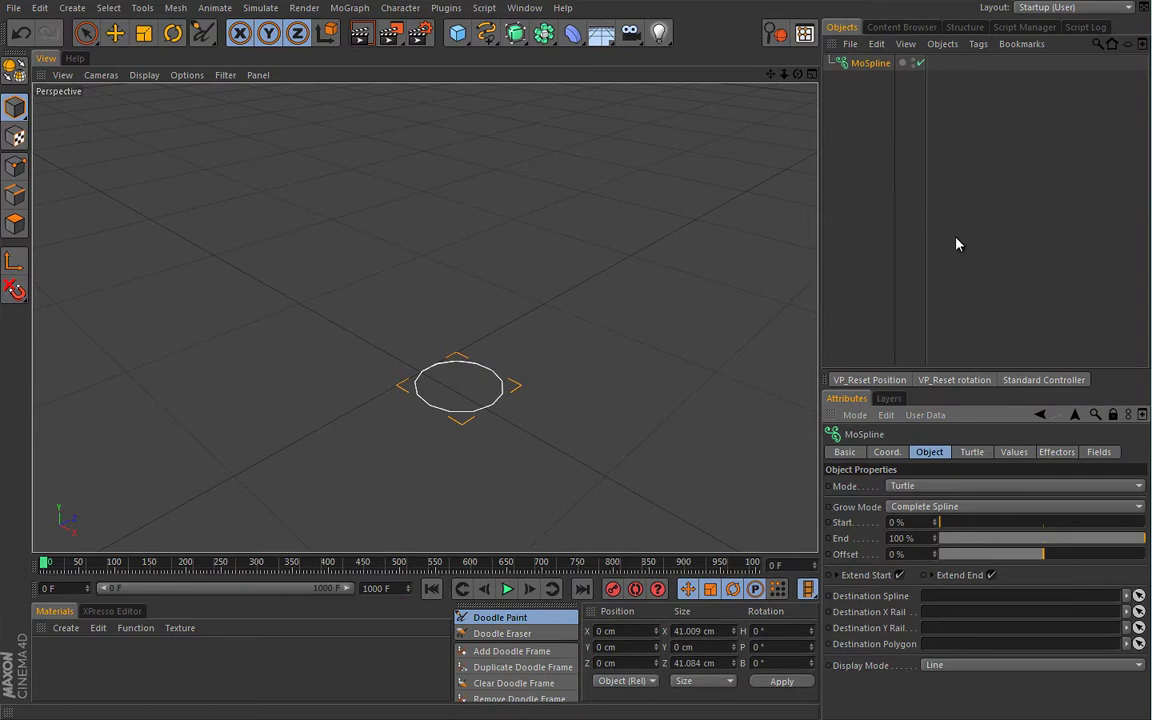
left_click(865, 96)
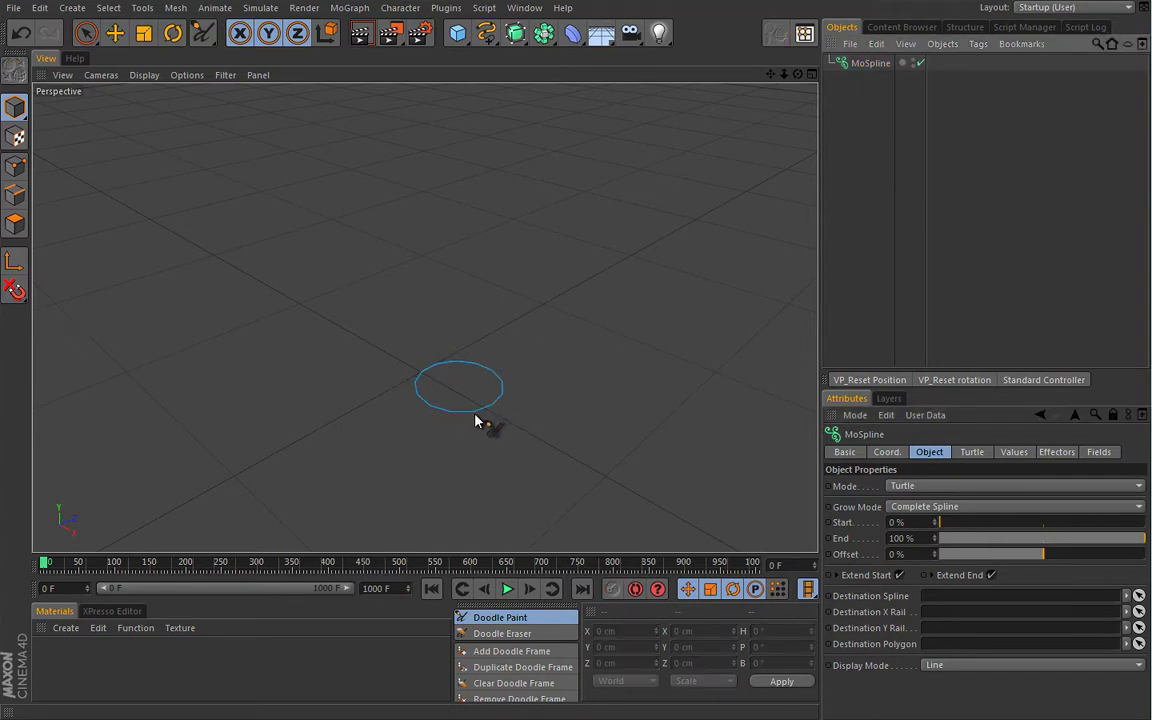
Try a default movement of 30.4 cm in the MoSpline values and undo that change
left_click(972, 452)
left_click(1014, 452)
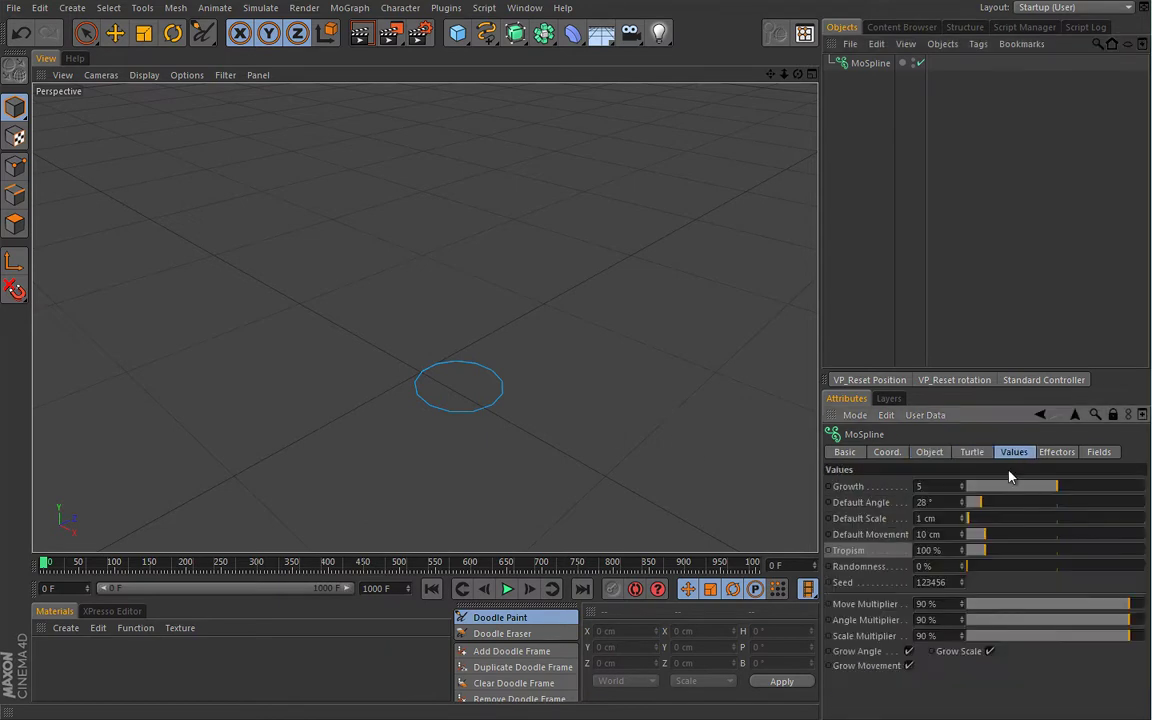
left_click_drag(992, 510, 980, 504)
left_click_drag(983, 538, 1021, 540)
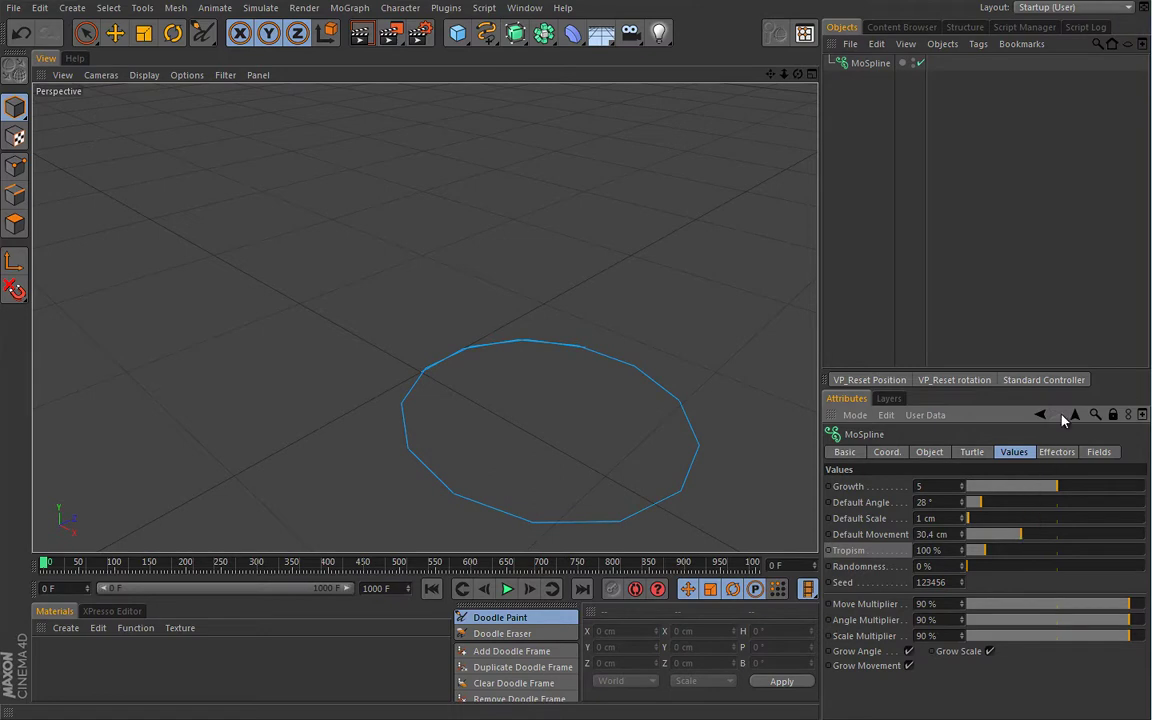
key("ctrl+z")
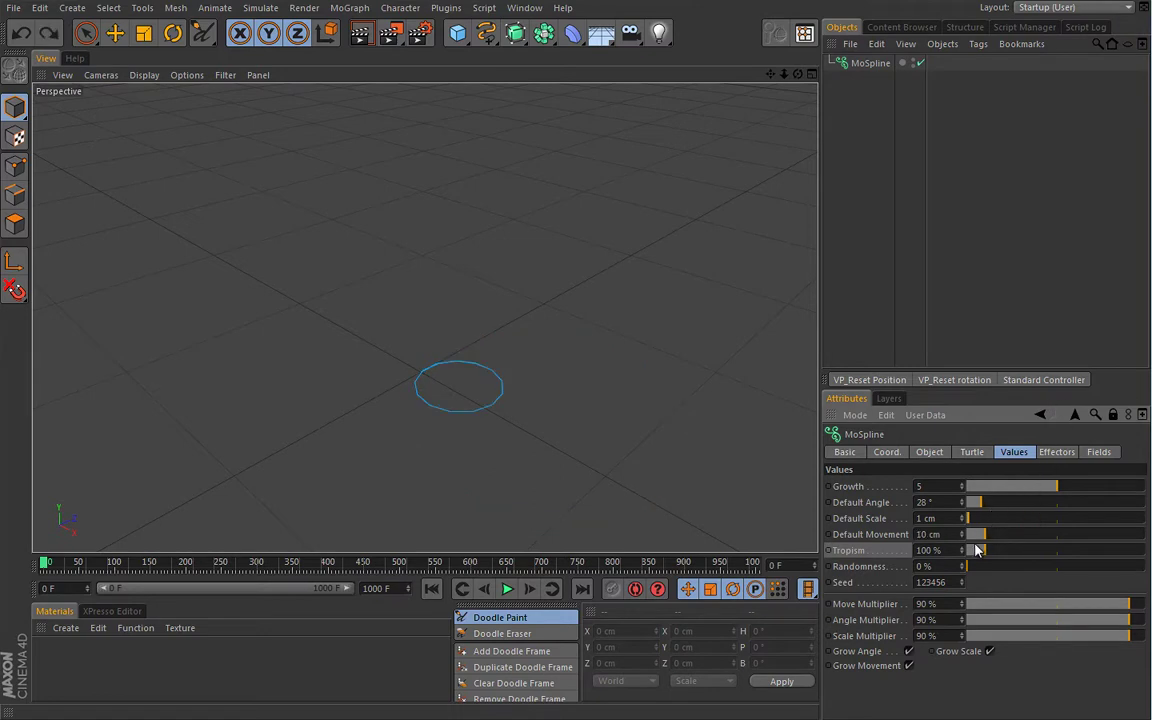
Clear the Turtle premise and the F=F+F rule from the MoSpline
left_click(976, 456)
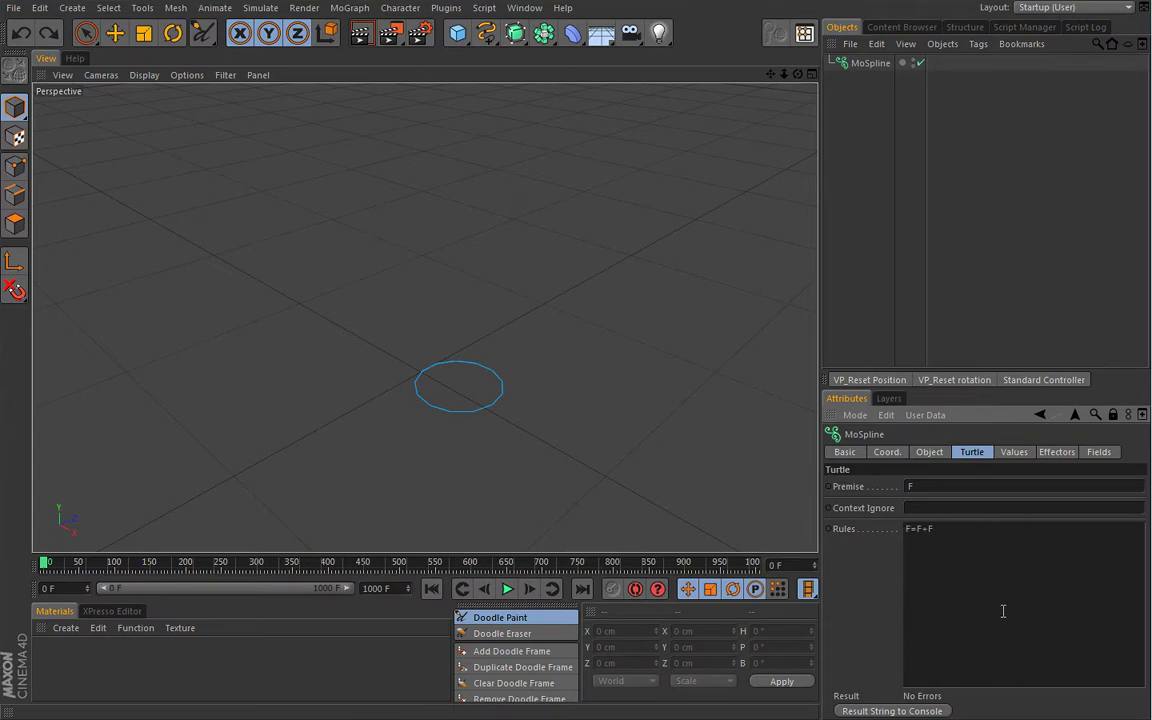
key("ctrl+z")
key("ctrl+z")
left_click(922, 507)
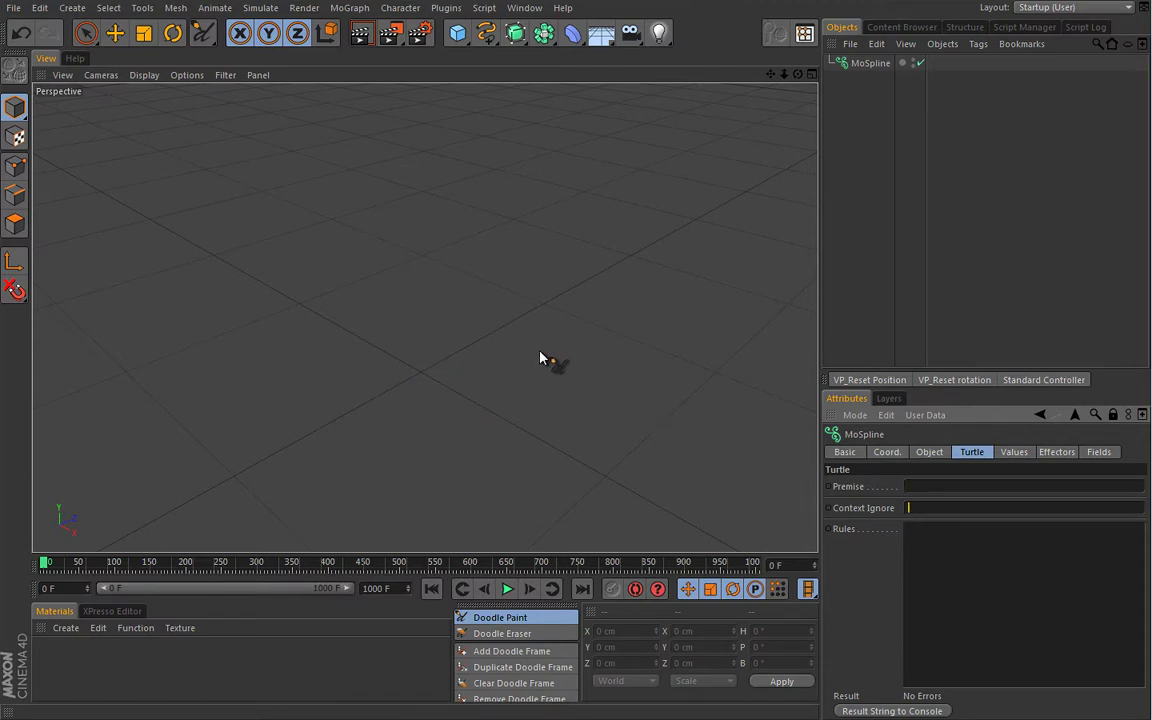
left_click(540, 357)
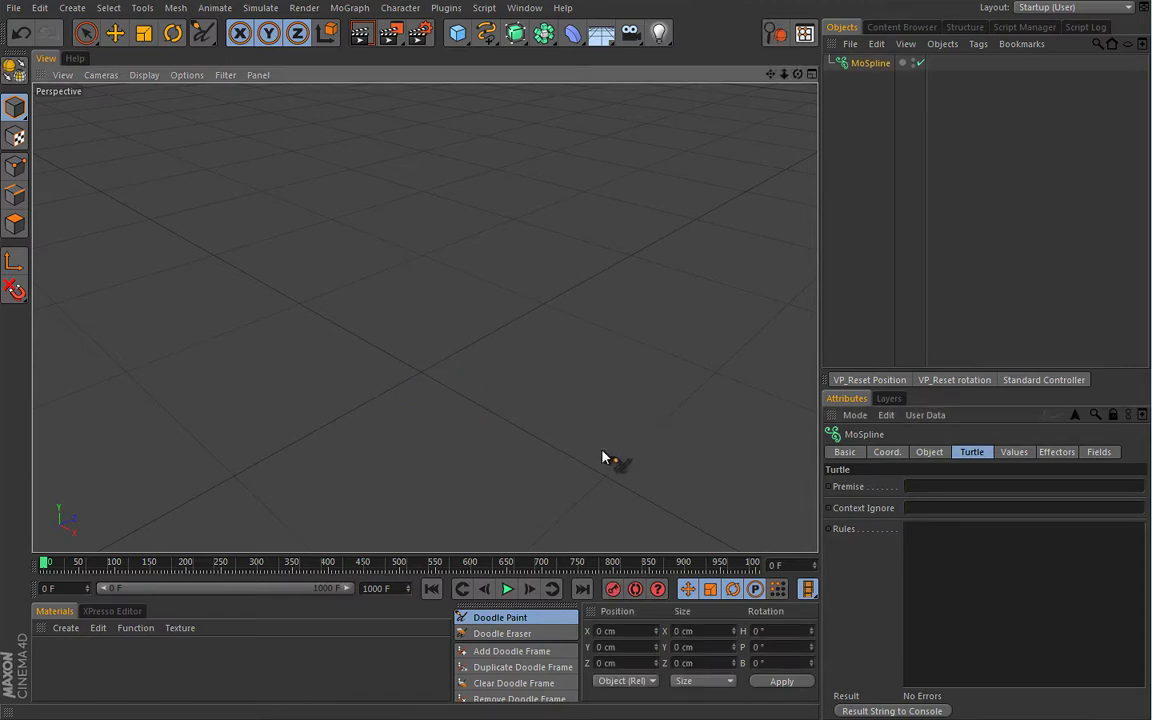
Set the Turtle premise to A and enter the rule A=F
left_click(918, 530)
type("A")
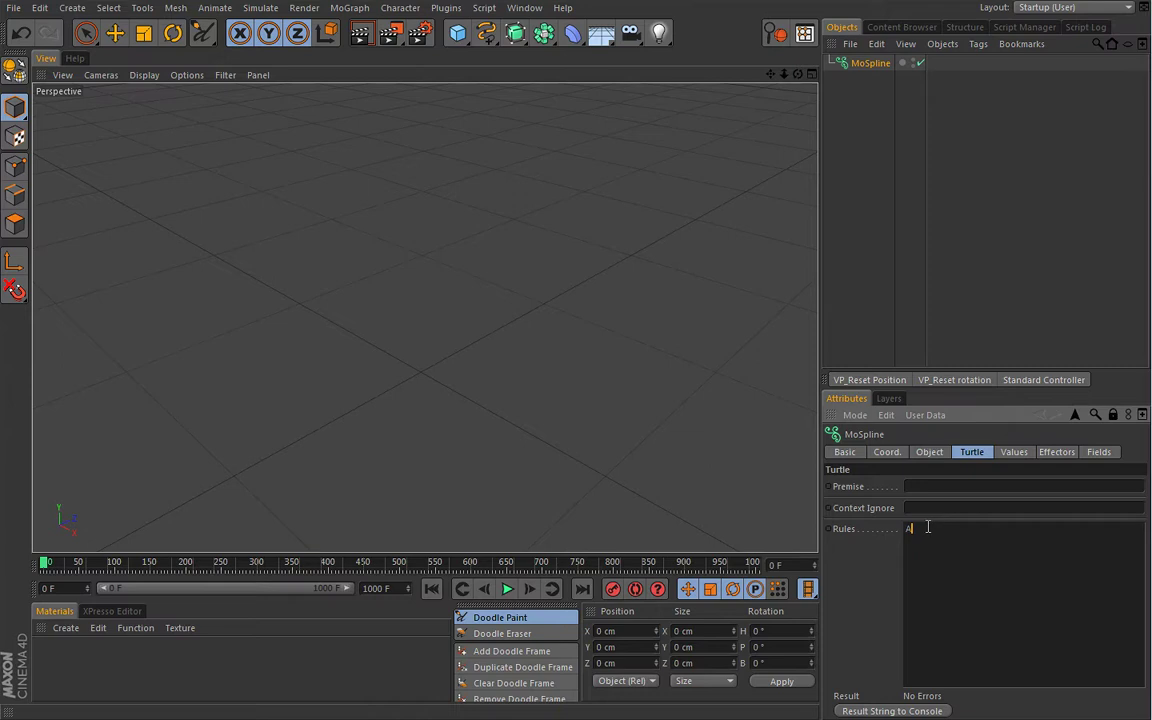
left_click(920, 486)
type("A")
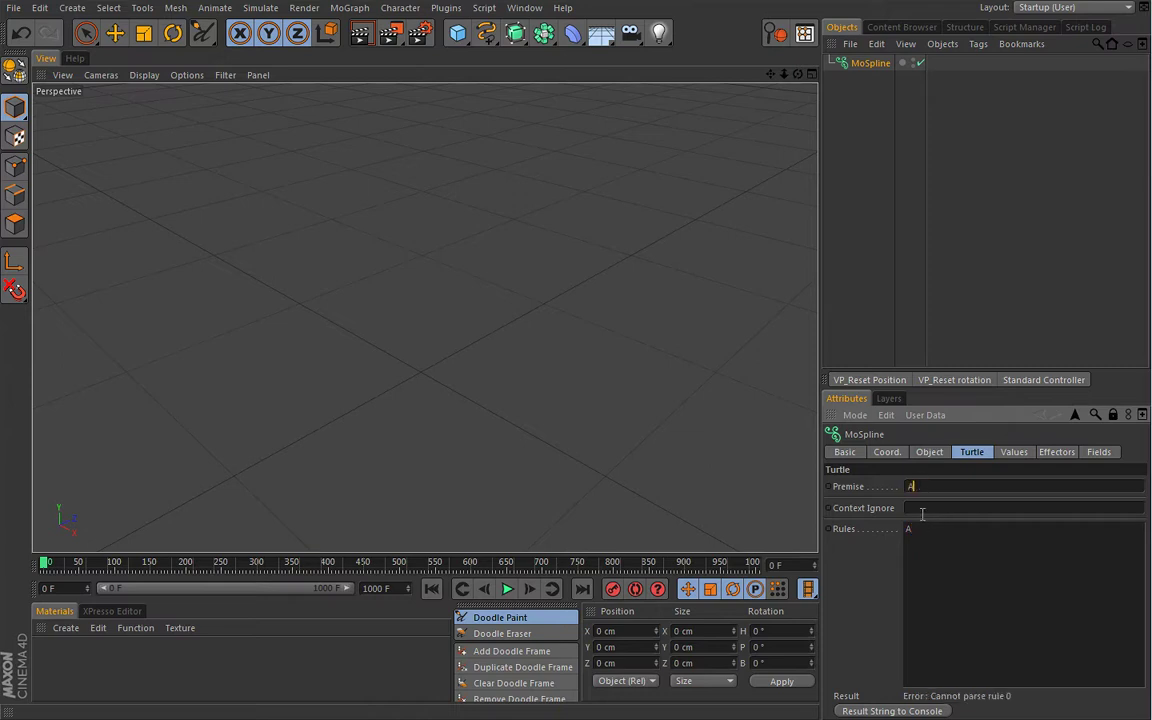
double_click(908, 487)
type("FA")
left_click(921, 529)
type("=F")
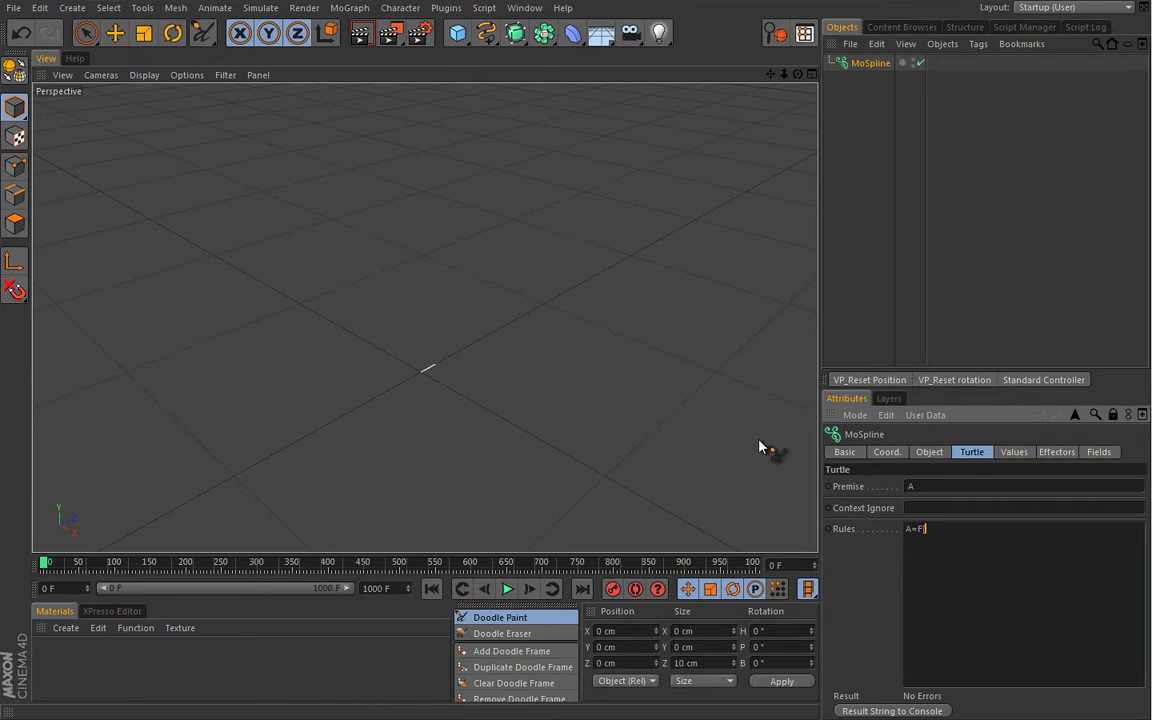
Extend the Turtle rule to the branching form A=F[^A] and set the default angle to 90°
type("[^")
type("A]")
left_click(937, 487)
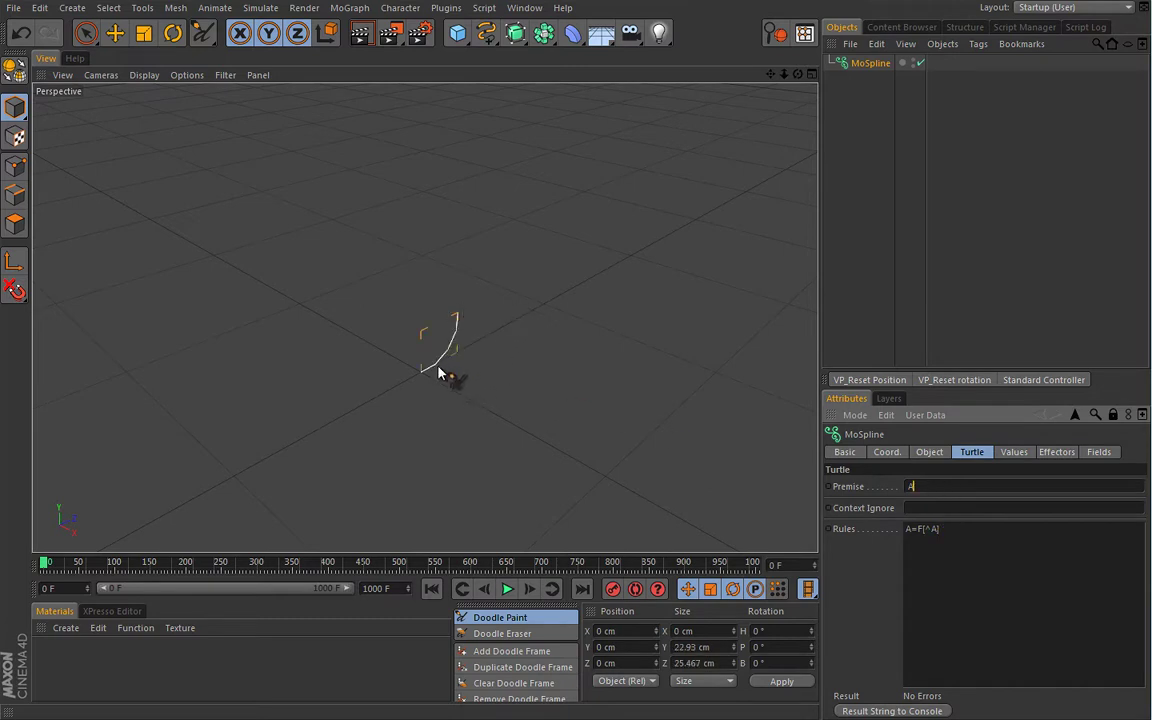
left_click(1017, 453)
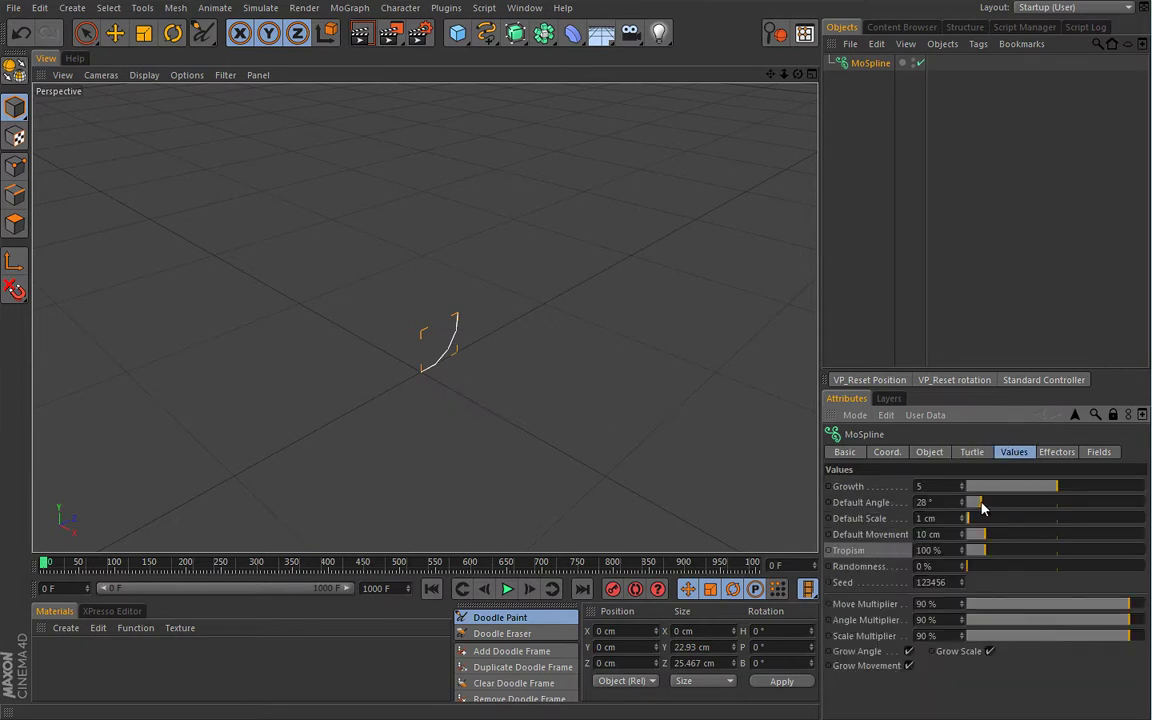
mouse_move(982, 509)
left_mouse_down()
mouse_move(1006, 509)
mouse_move(962, 511)
left_mouse_up()
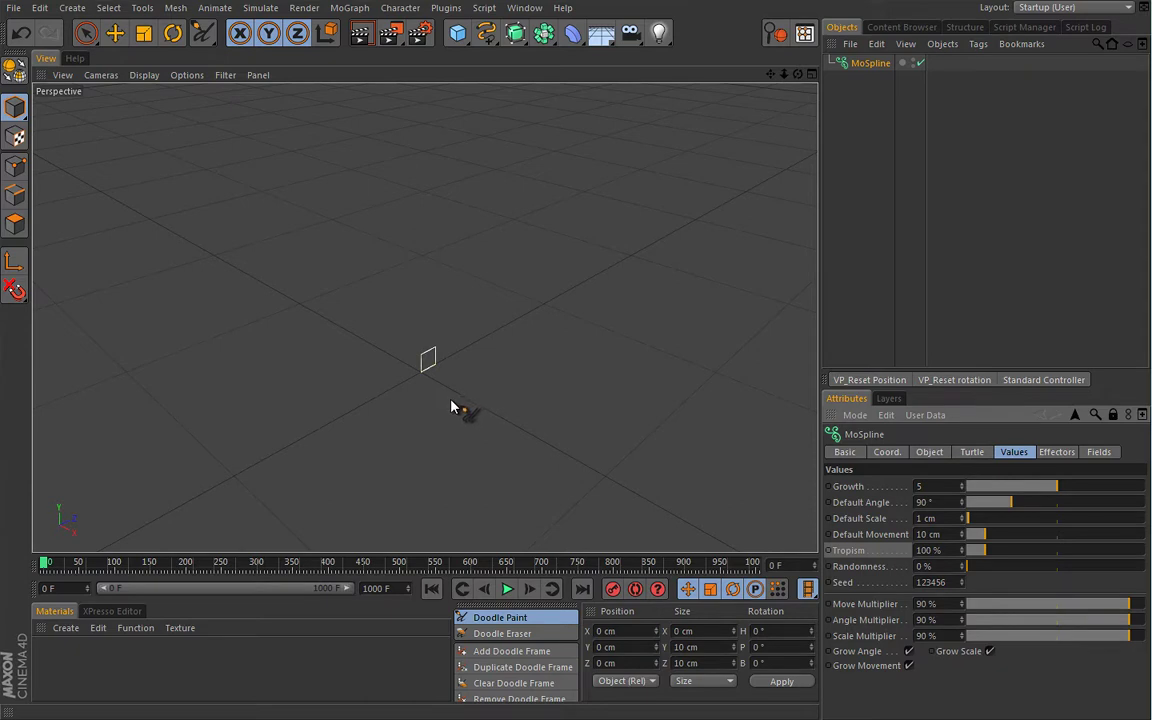
Append a + turn to the A=F[^A] rule and look up the Turtle rotation commands in the Help
left_click(974, 454)
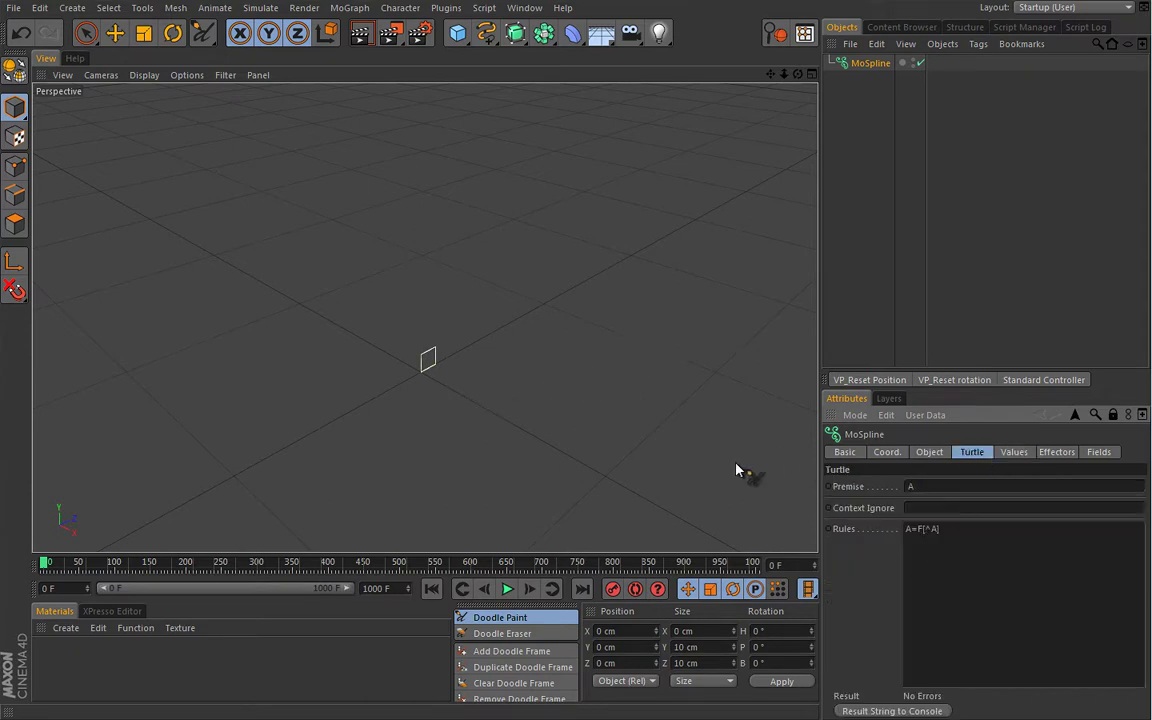
left_click(957, 527)
left_click(77, 58)
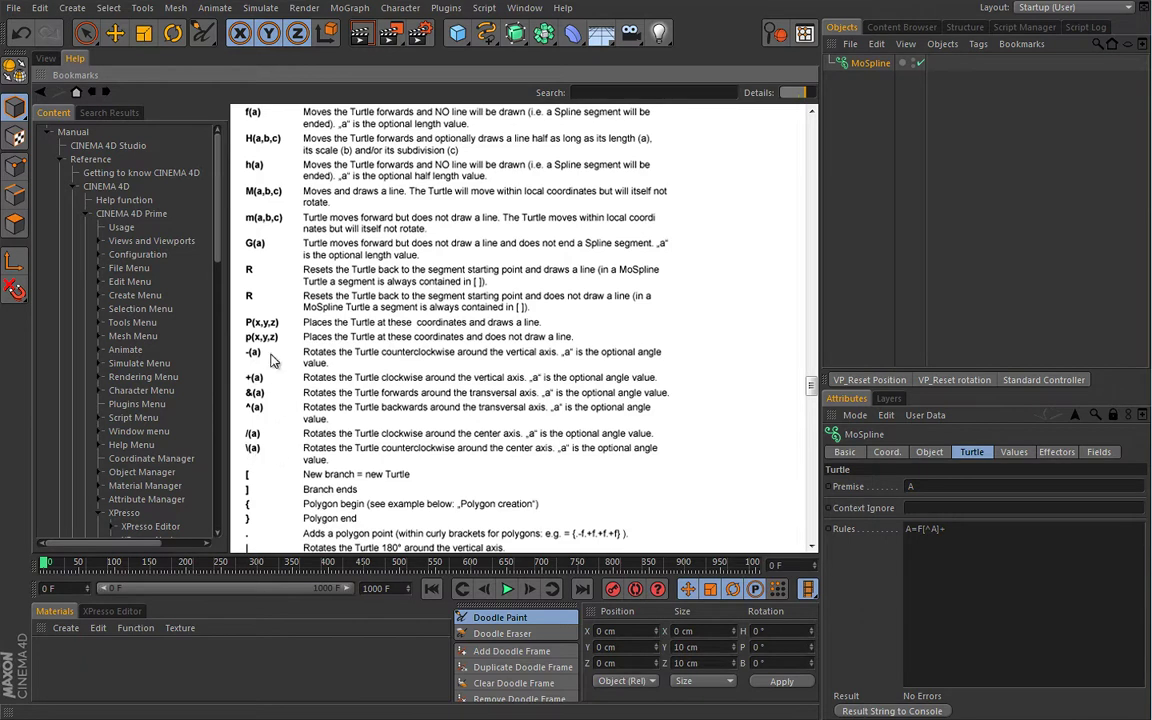
scroll(447, 380, "down", 3)
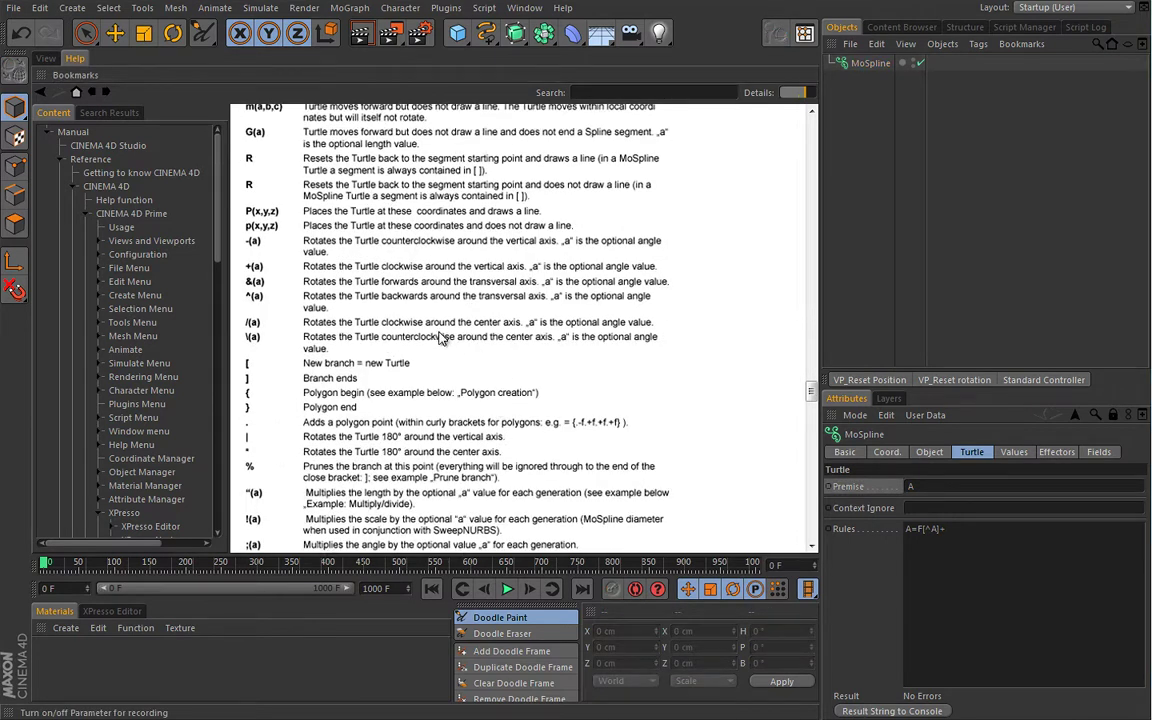
left_click(44, 59)
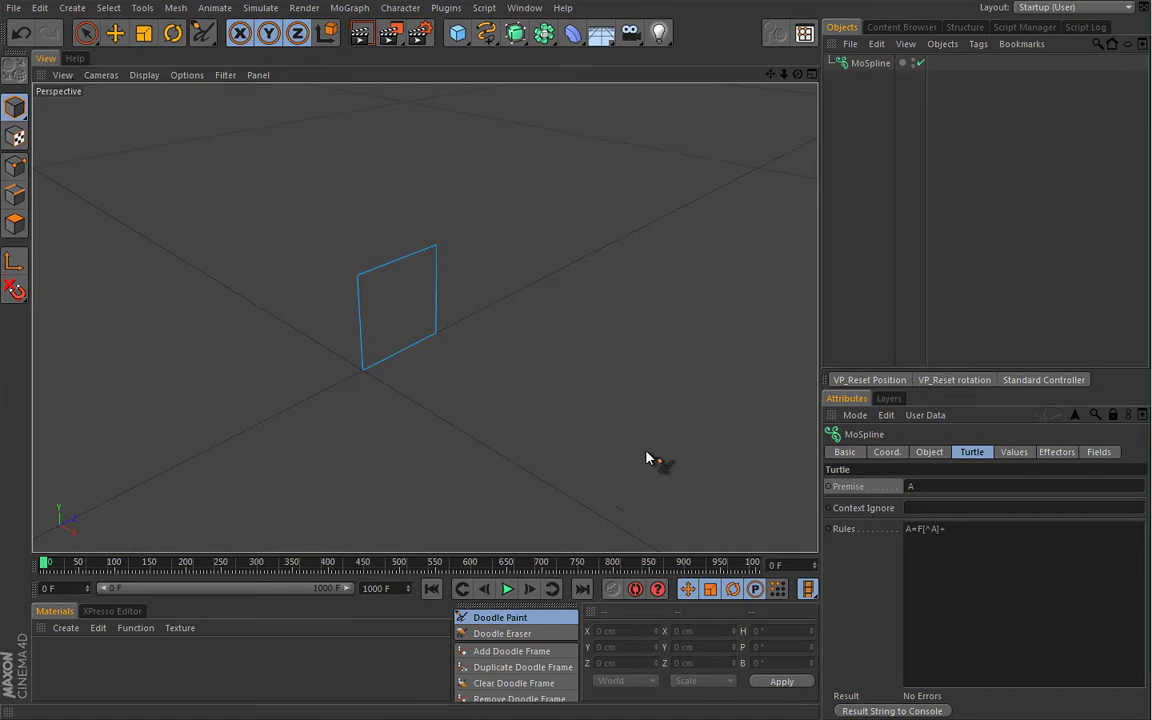
Repeat the F[^A] part after the plus sign so the Turtle rule reads A=F[^A]+F[^A]
left_click(959, 530)
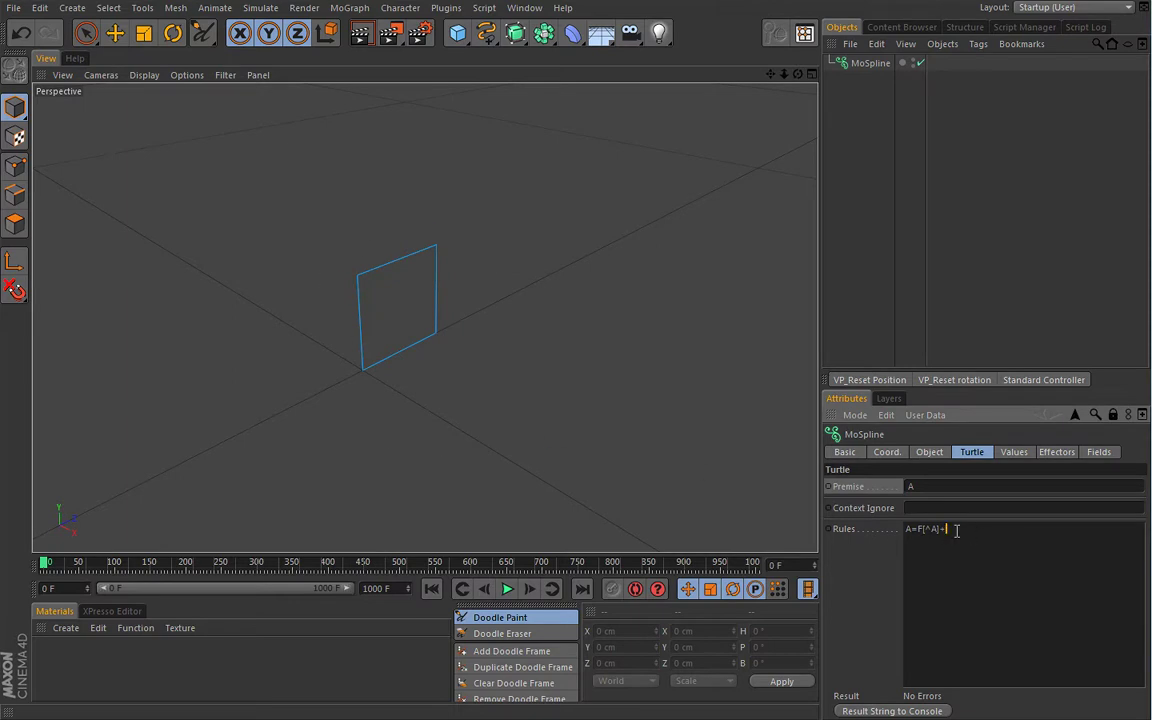
left_click_drag(939, 530, 917, 534)
key("ctrl+c")
key("End")
key("ctrl+v")
left_click(930, 486)
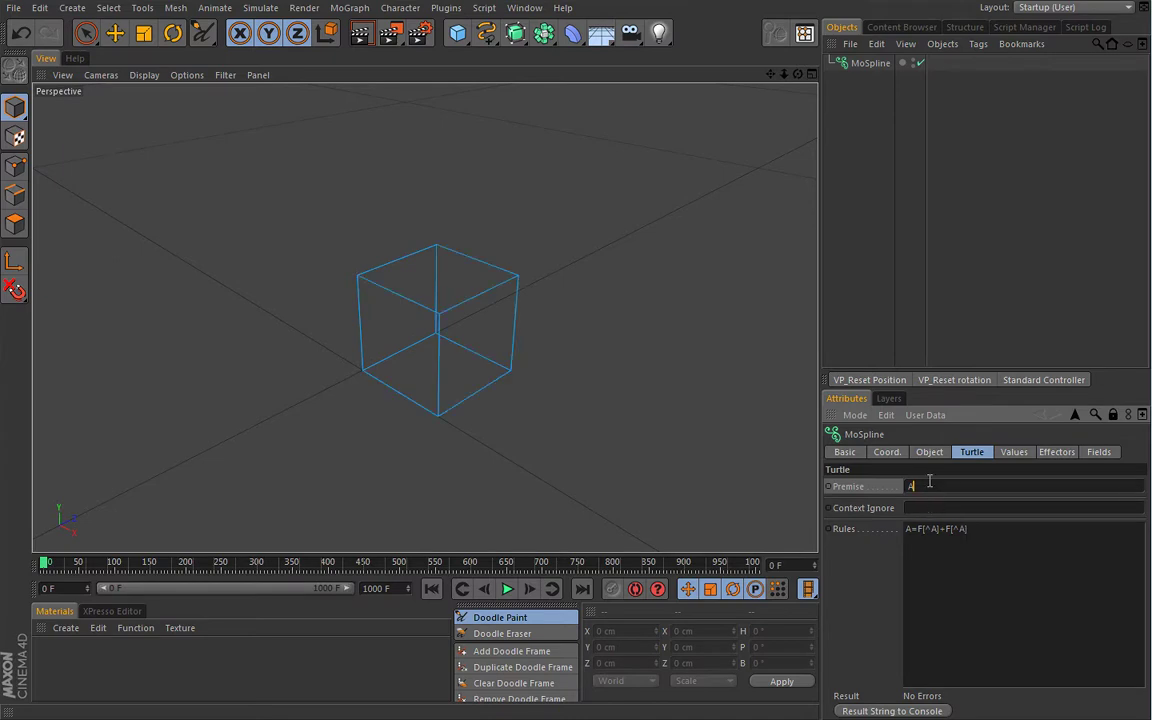
key("h")
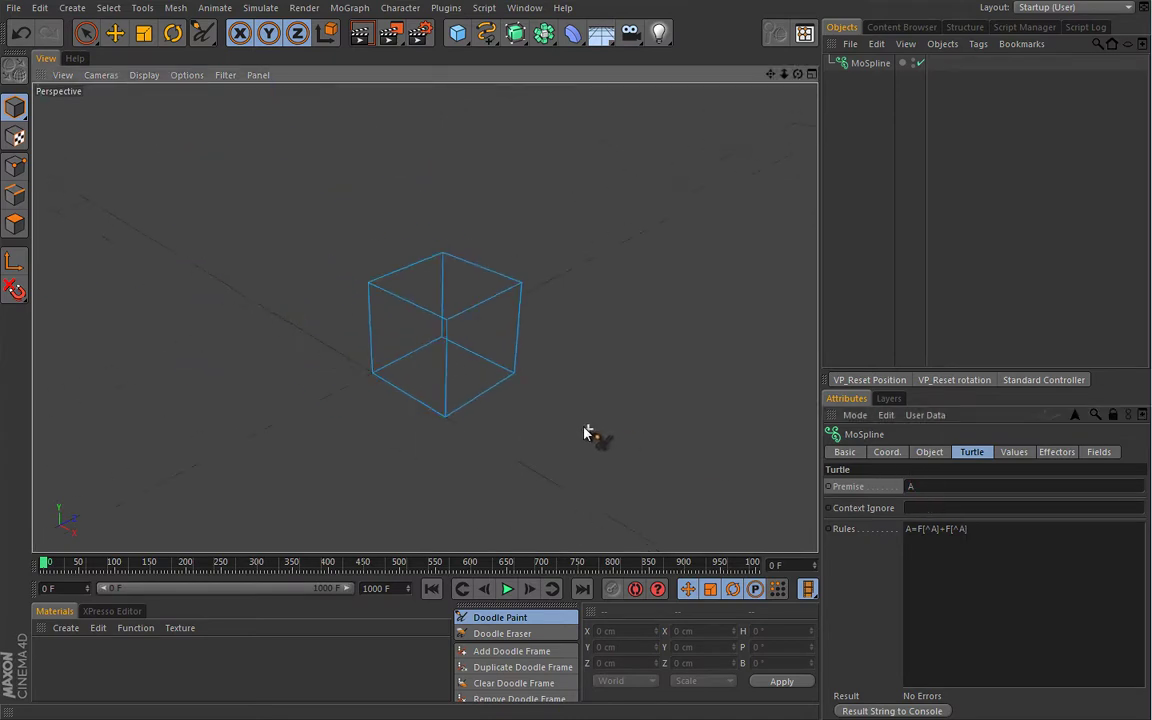
Set the MoSpline's grow mode to Separate Segments and test its growth with the Start value, ending at 0 %
left_click(933, 452)
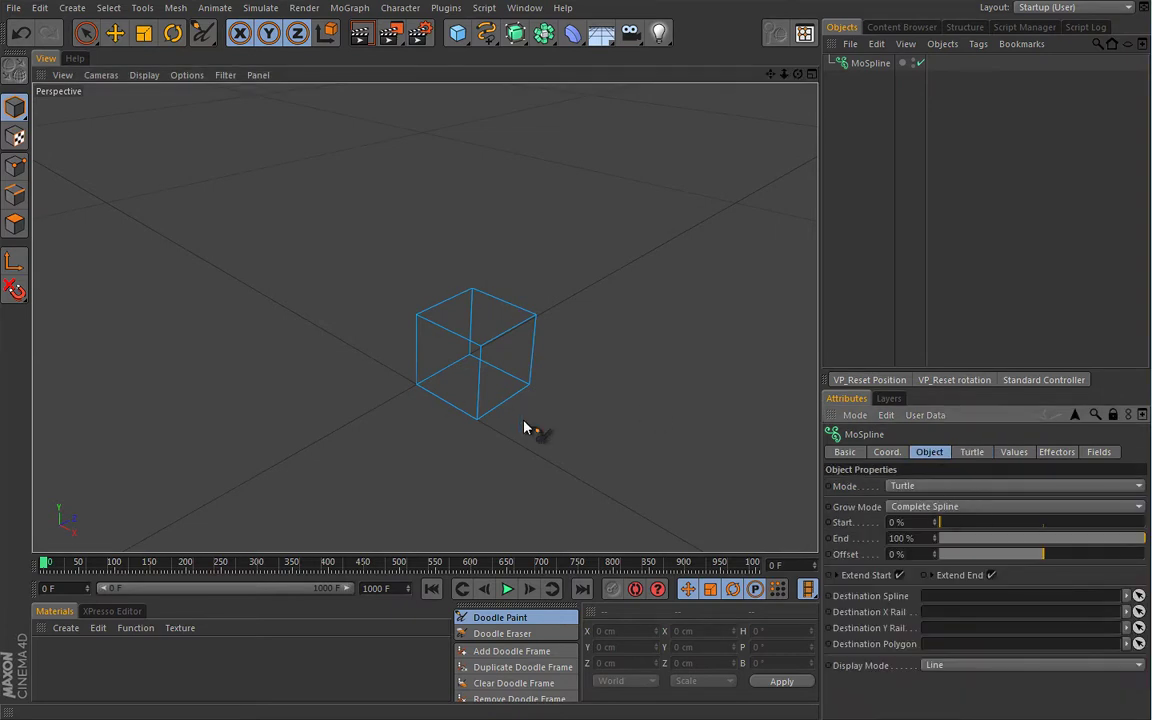
mouse_move(956, 522)
left_mouse_down()
mouse_move(1049, 527)
mouse_move(938, 522)
left_mouse_up()
left_click(978, 507)
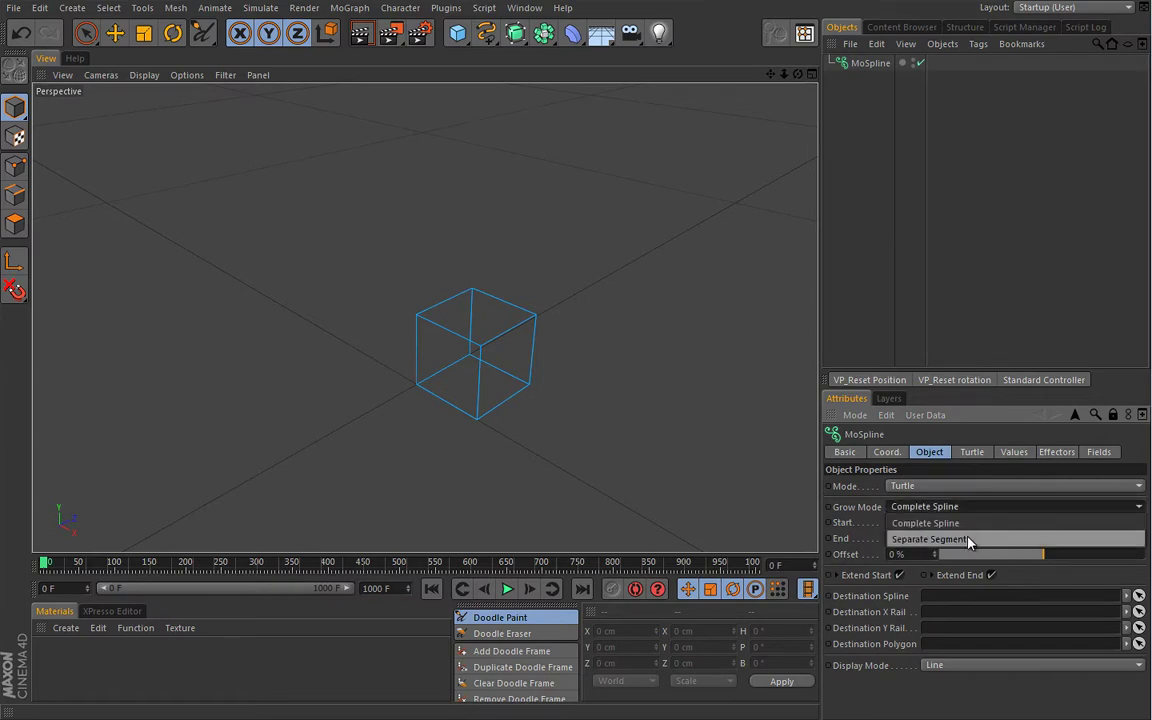
left_click(968, 540)
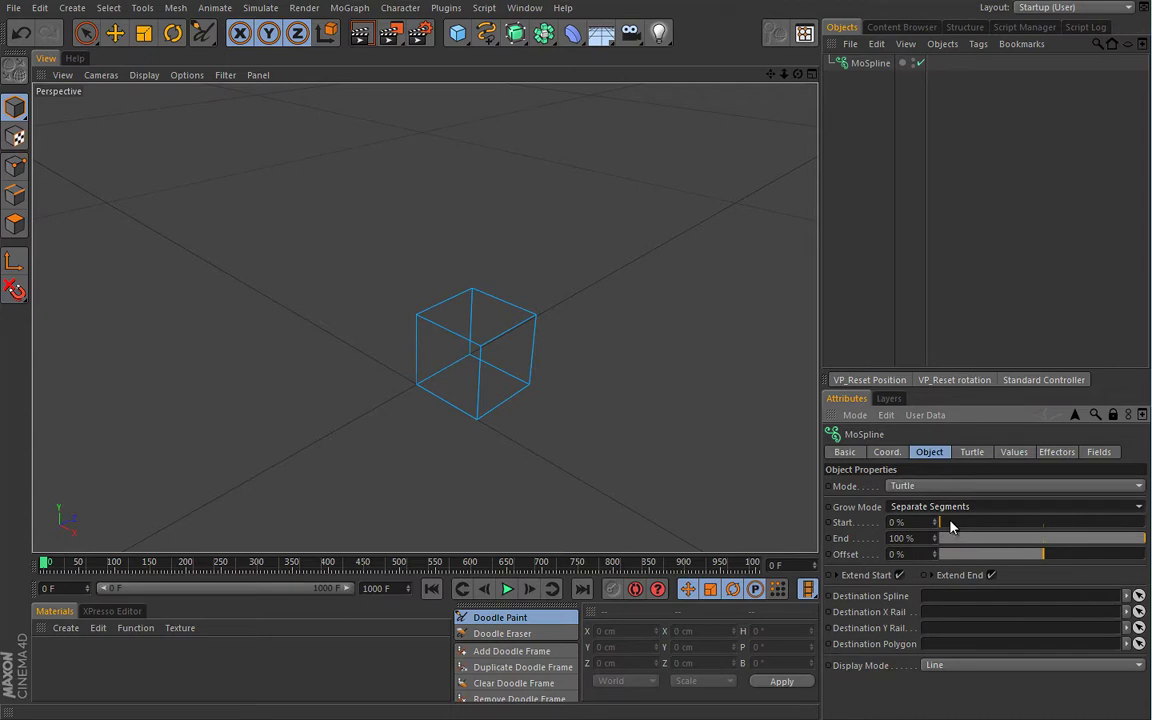
mouse_move(949, 522)
left_mouse_down()
mouse_move(1125, 543)
mouse_move(944, 521)
left_mouse_up()
left_click_drag(648, 435, 643, 438, "alt")
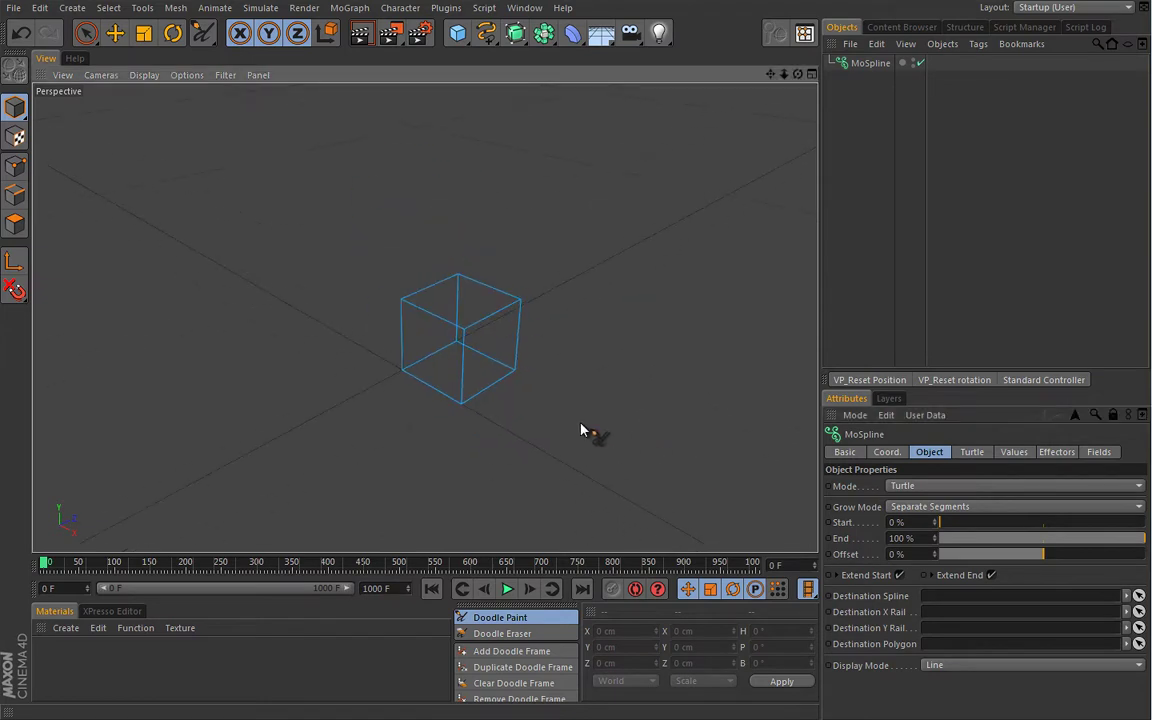
Output the Turtle result string to the console, examine the expanded rule, and close the console
left_click(977, 456)
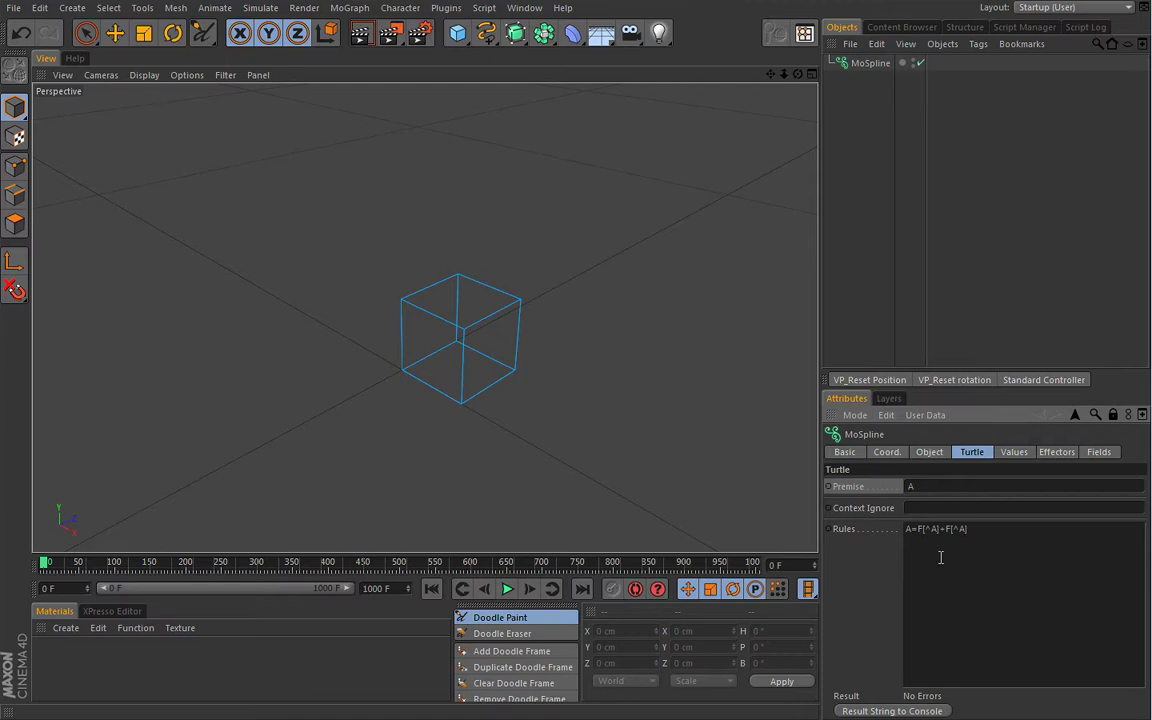
left_click(879, 711)
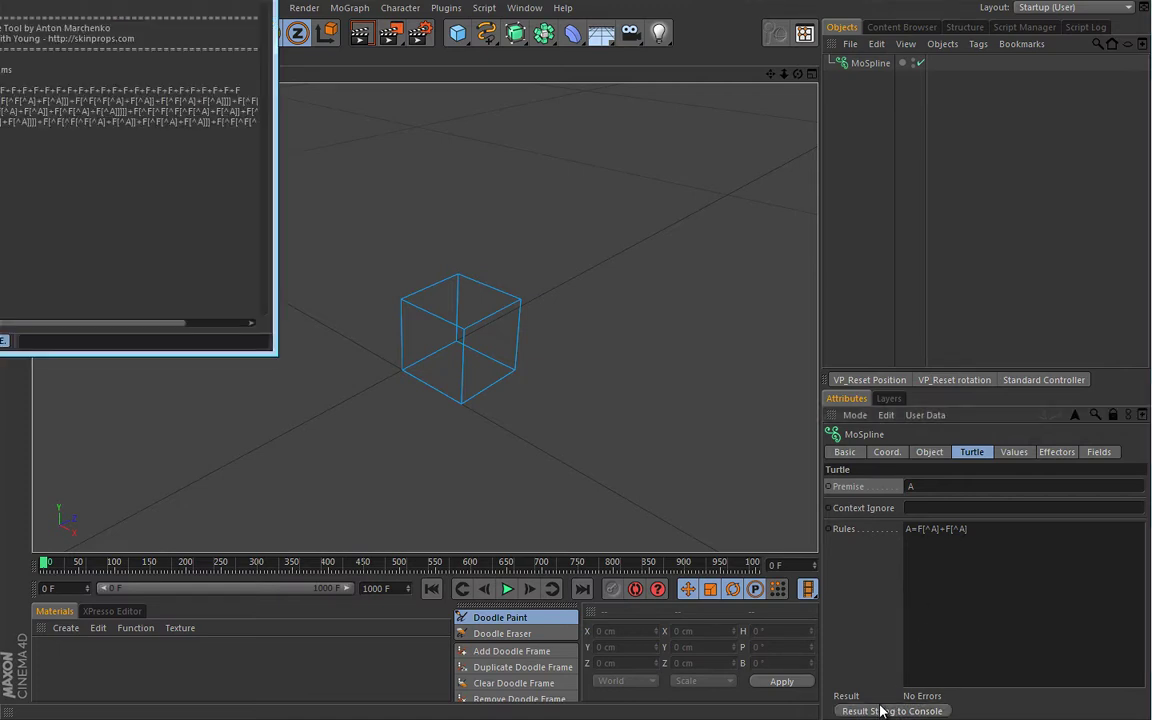
left_click_drag(150, 1, 506, 170)
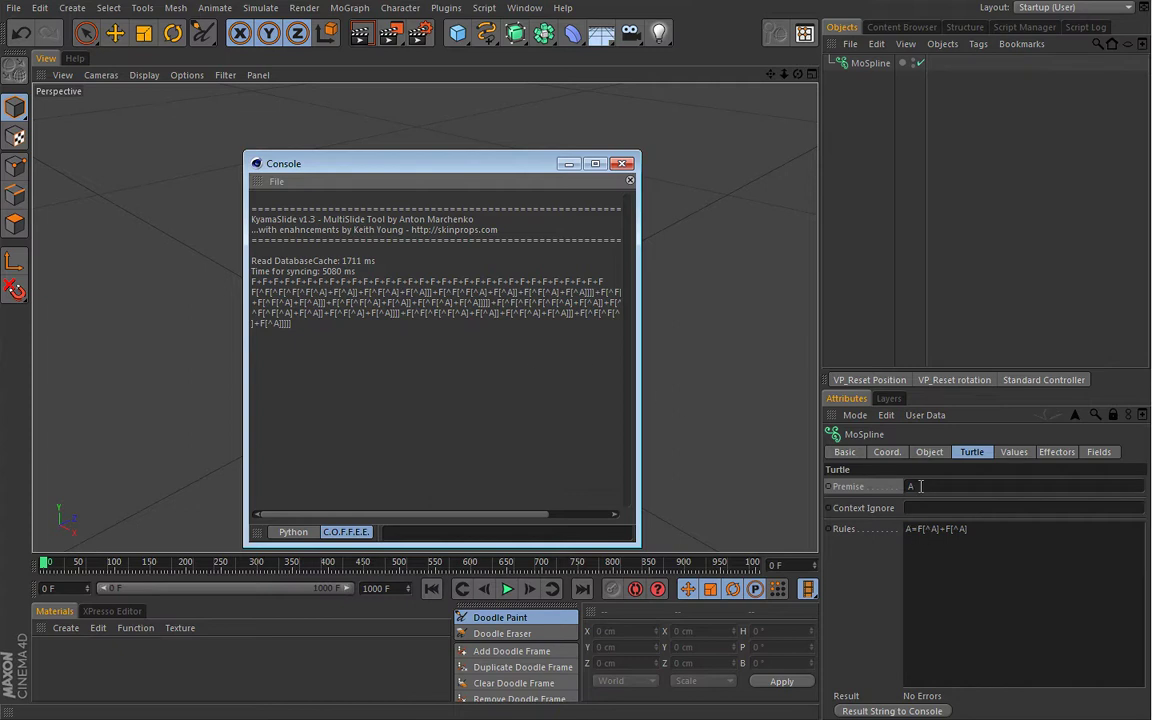
left_click(622, 163)
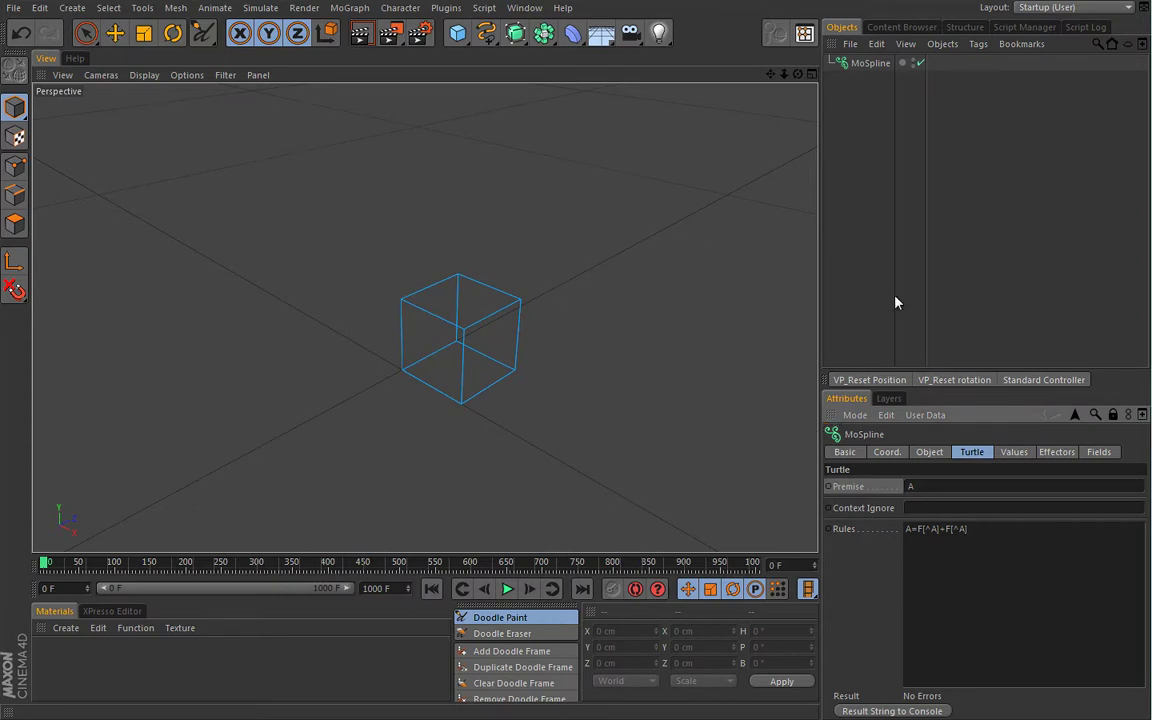
Clear the MoSpline's Turtle premise and rules
key("ctrl+a")
key("BackSpace")
left_click(922, 540)
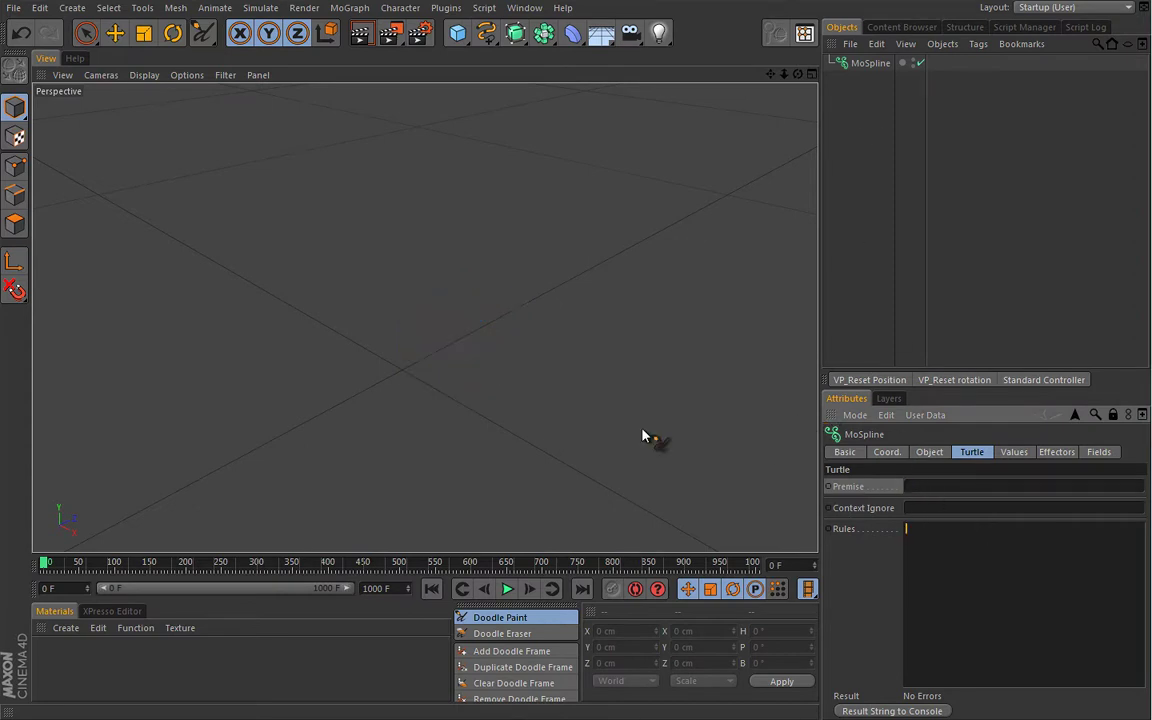
left_click(637, 464)
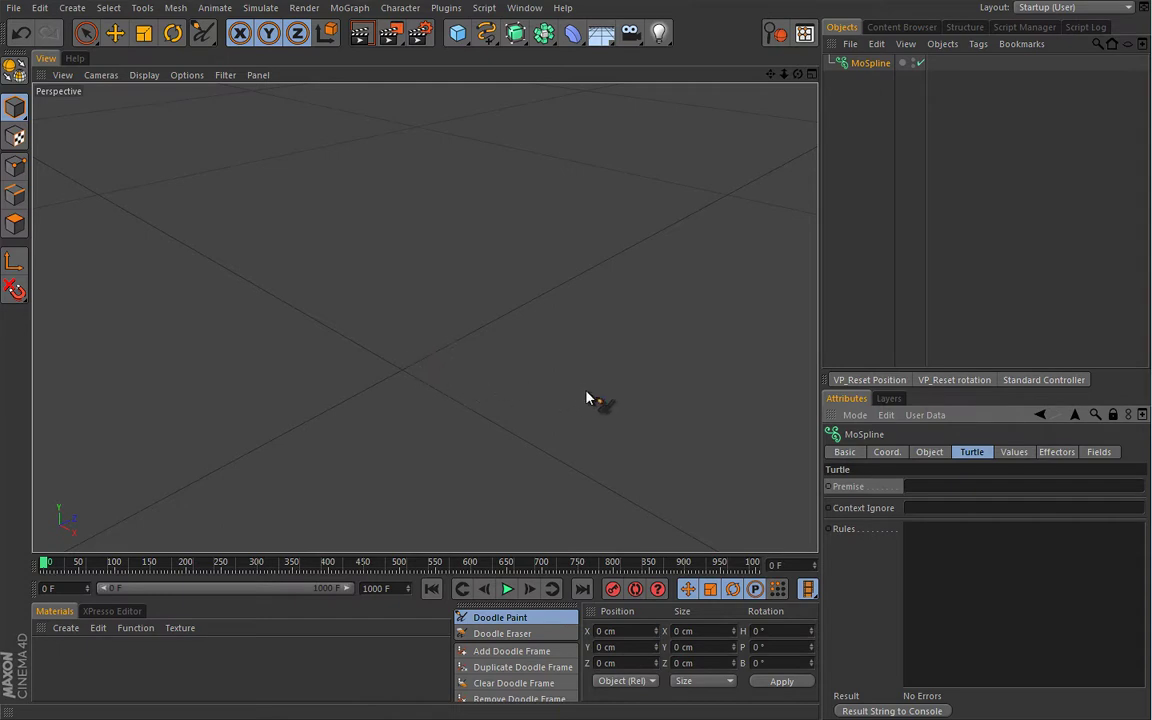
Set the Turtle premise to X and define the rule X=^F
left_click(909, 530)
type("X=F")
left_click(930, 486)
type("X")
left_click(926, 507)
left_click(918, 528)
key("BackSpace")
type("^F")
left_click(912, 486)
Try other Default Angle values on the single upright segment and return the angle to 90°
left_click(1014, 452)
mouse_move(1010, 507)
left_mouse_down()
mouse_move(1022, 504)
mouse_move(1011, 503)
left_mouse_up()
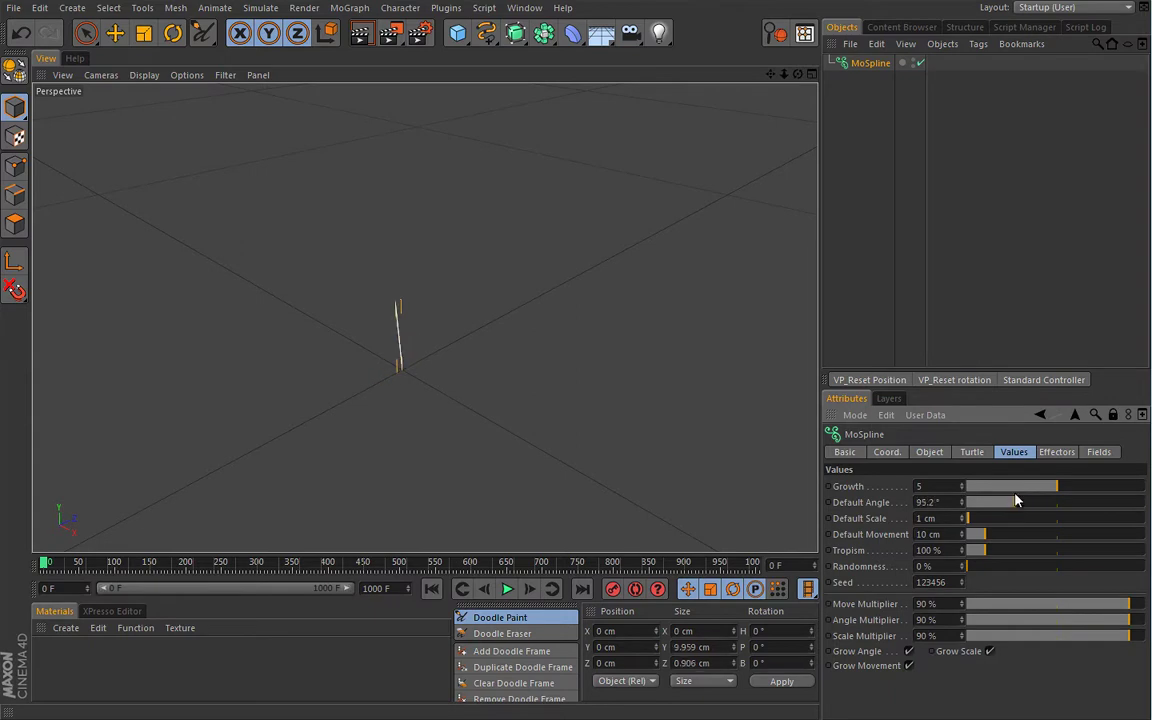
left_click(972, 452)
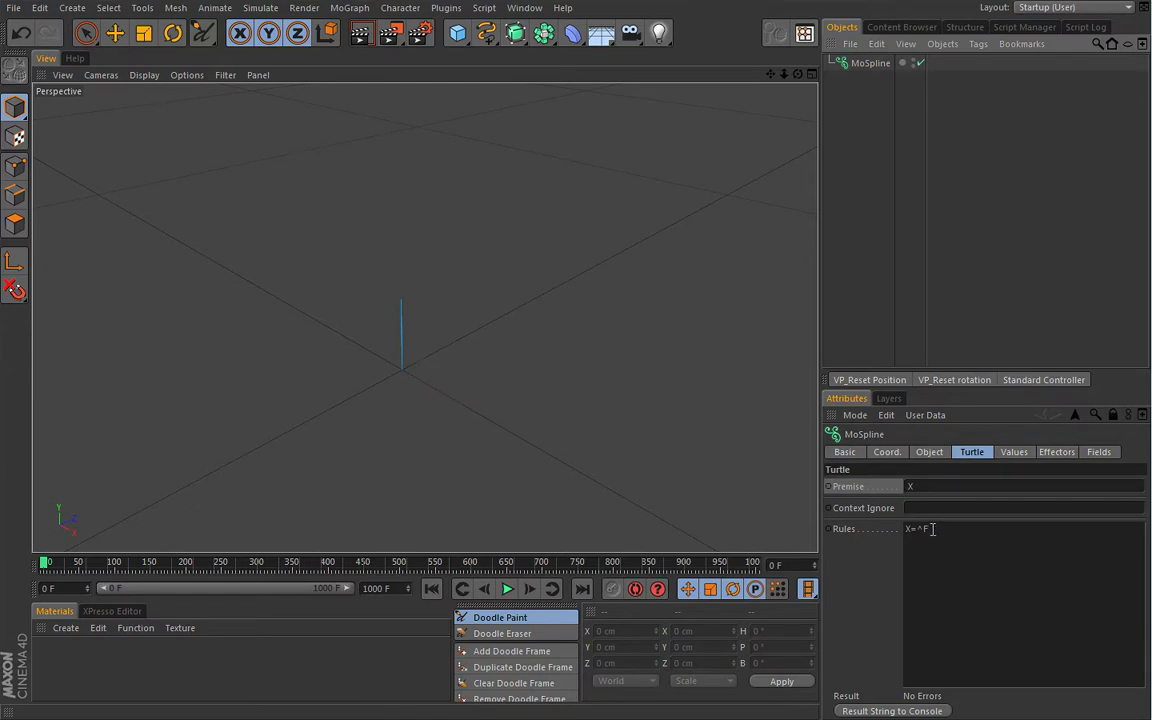
Append the bracketed branch [+F] so the rule reads X=^F[+F]
left_click(965, 529)
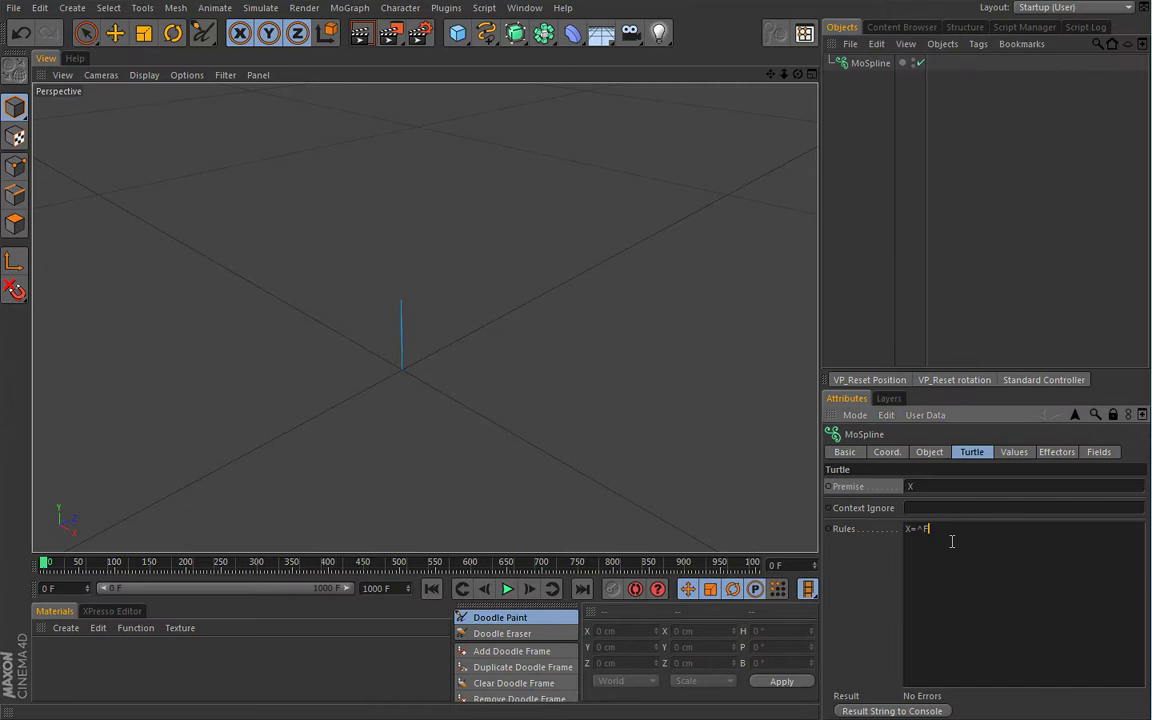
type("[")
type("[+F]")
left_click(925, 486)
Test how varying the Default Angle bends the + branch, then restore 90°
left_click(1013, 451)
left_click(1010, 503)
left_click_drag(1009, 503, 1018, 496)
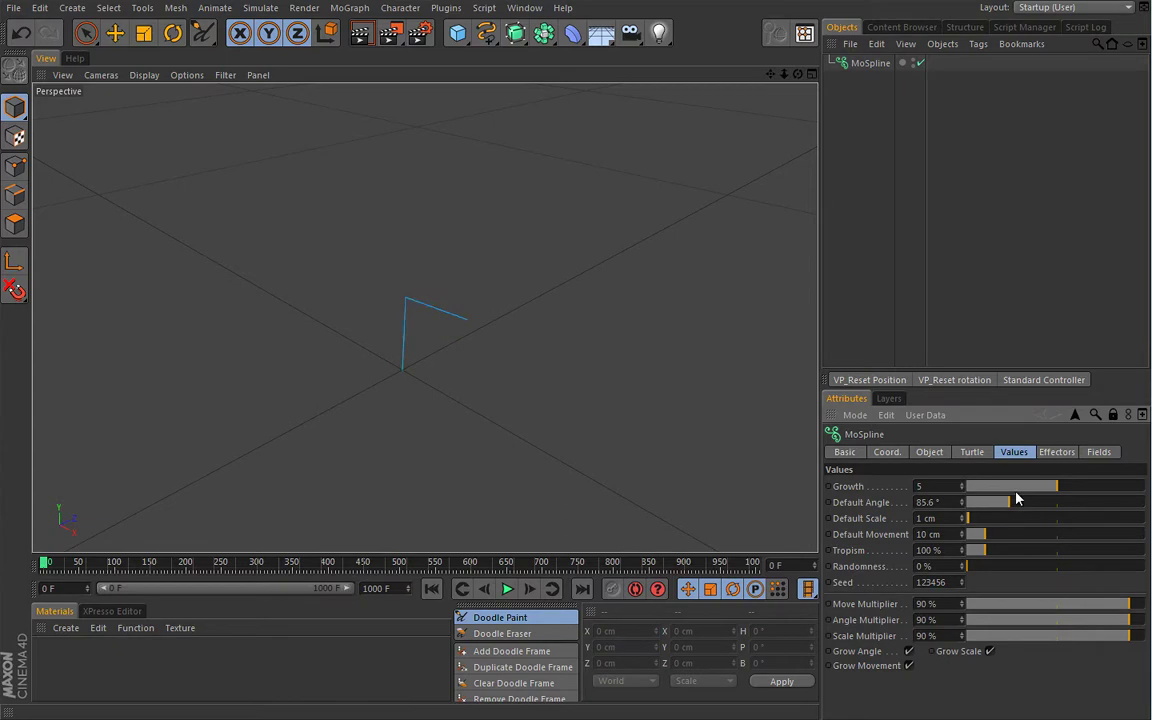
Append a second branch [/F] so the Turtle rule reads X=^F[+F][/F]
left_click(972, 452)
left_click(958, 528)
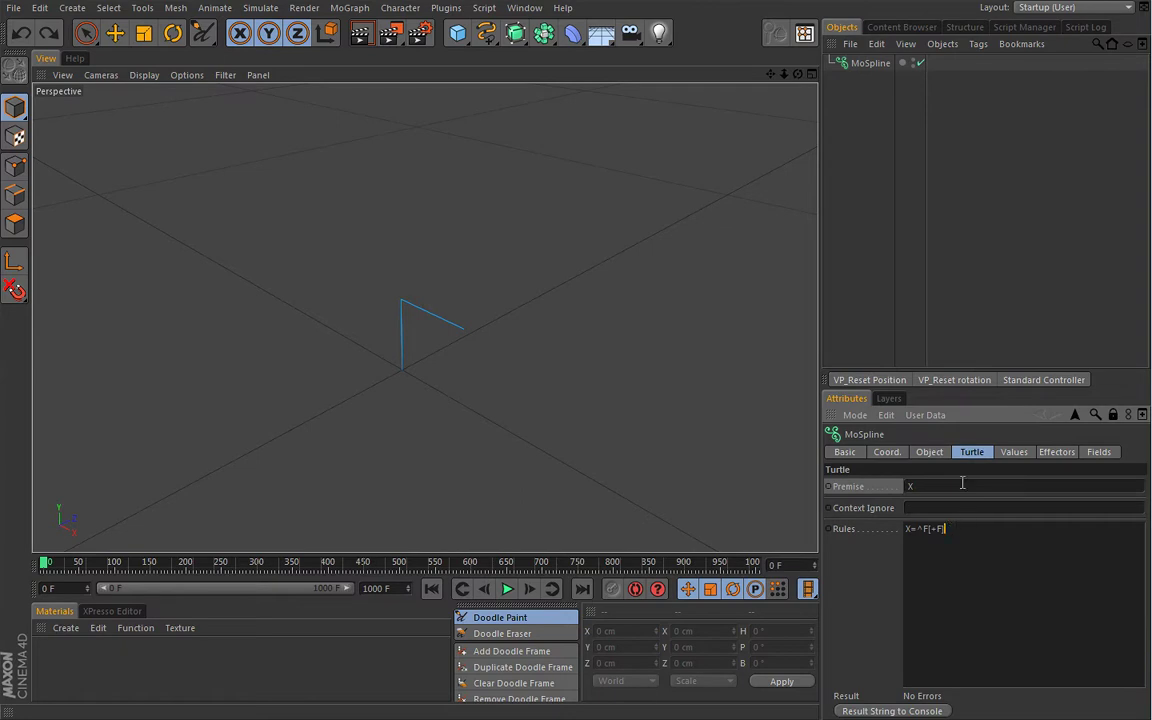
type("]")
type("/(/")
type("F")
type("]")
left_click(950, 485)
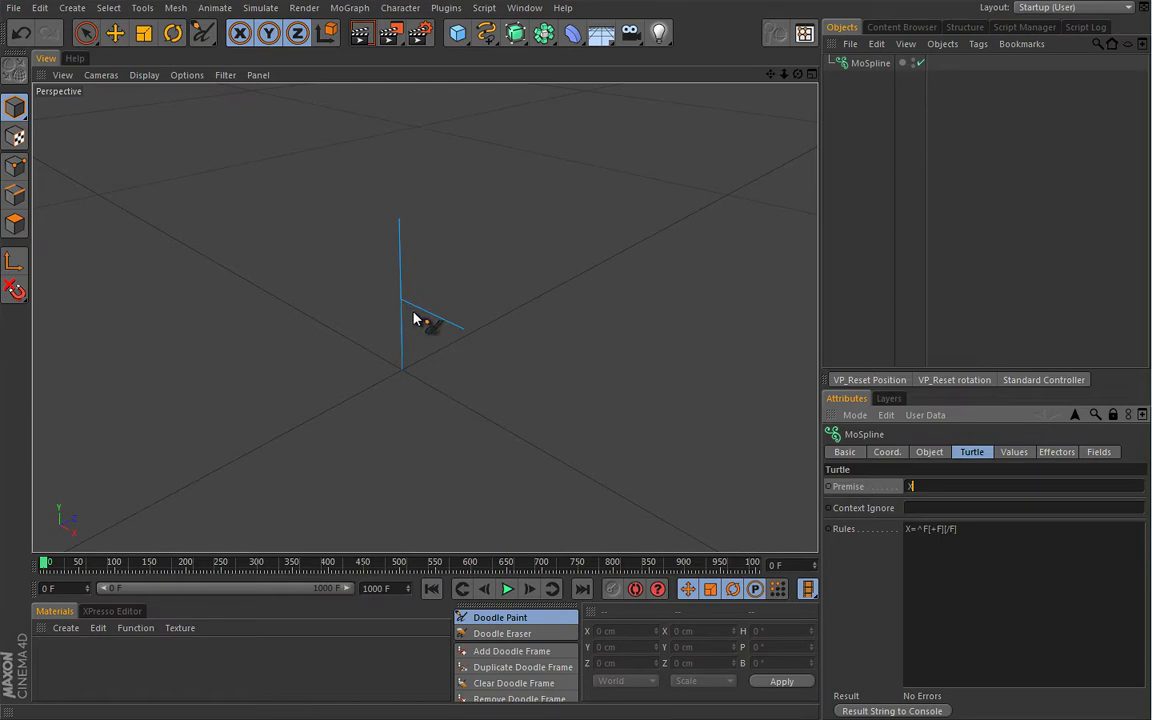
Add the branches [&F] and [-F] so the rule reads X=^F[+F][/F][&F][-F]
left_click(955, 529)
type("[&F]")
left_click(944, 487)
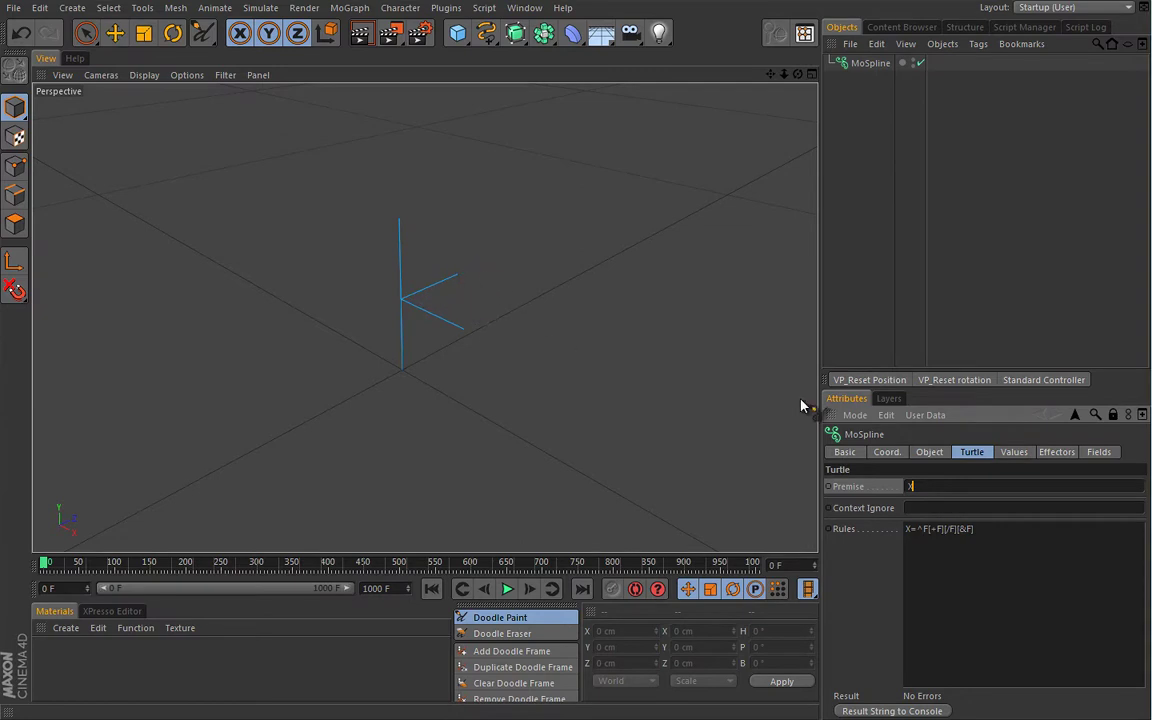
left_click(992, 529)
type("][-F]")
left_click(955, 487)
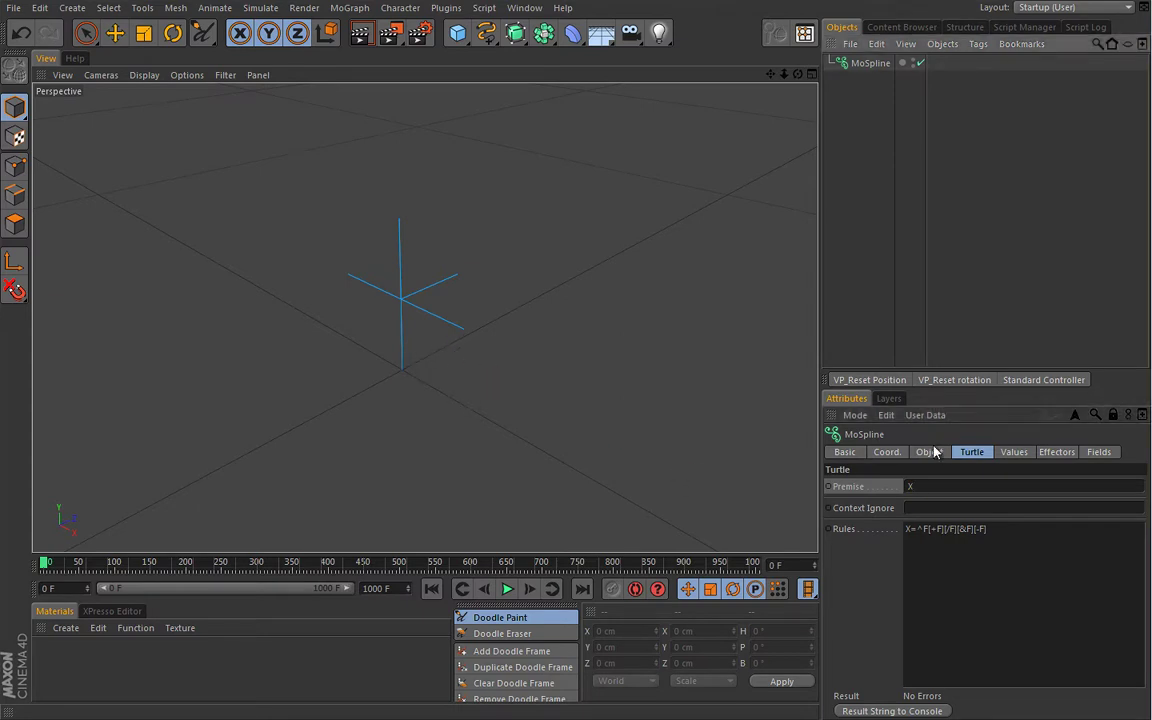
Set the MoSpline's Default Angle to 45° and return to the Turtle settings
left_click(1024, 455)
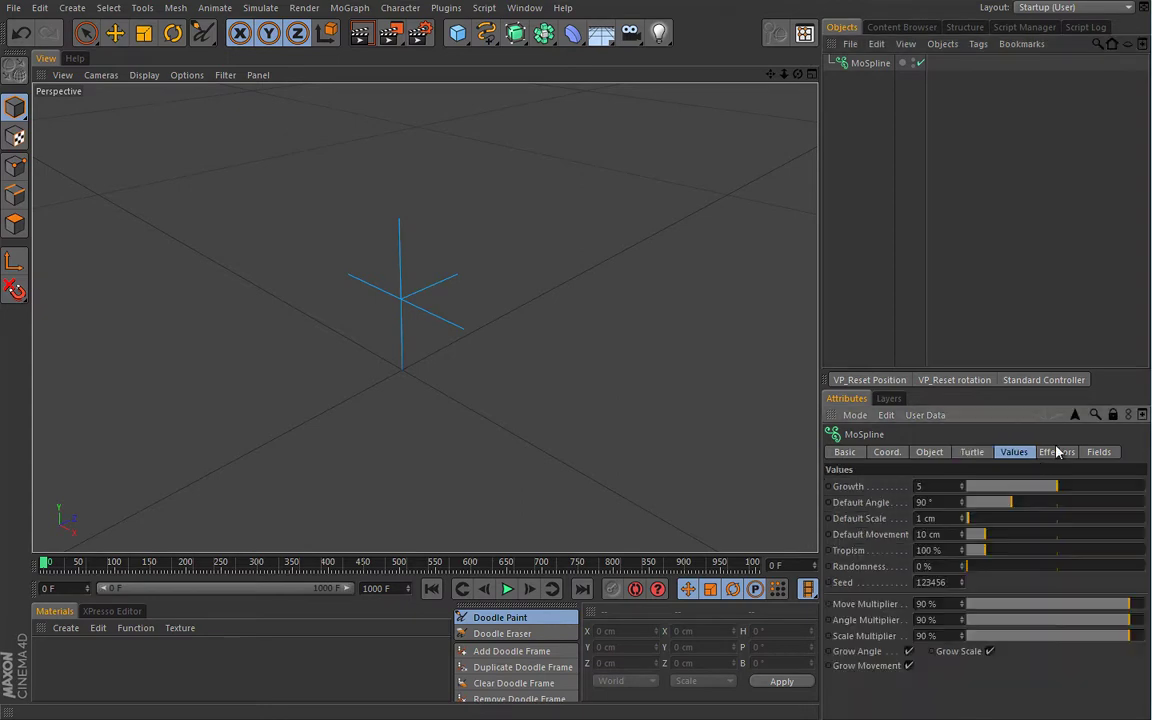
left_click_drag(1005, 508, 989, 508)
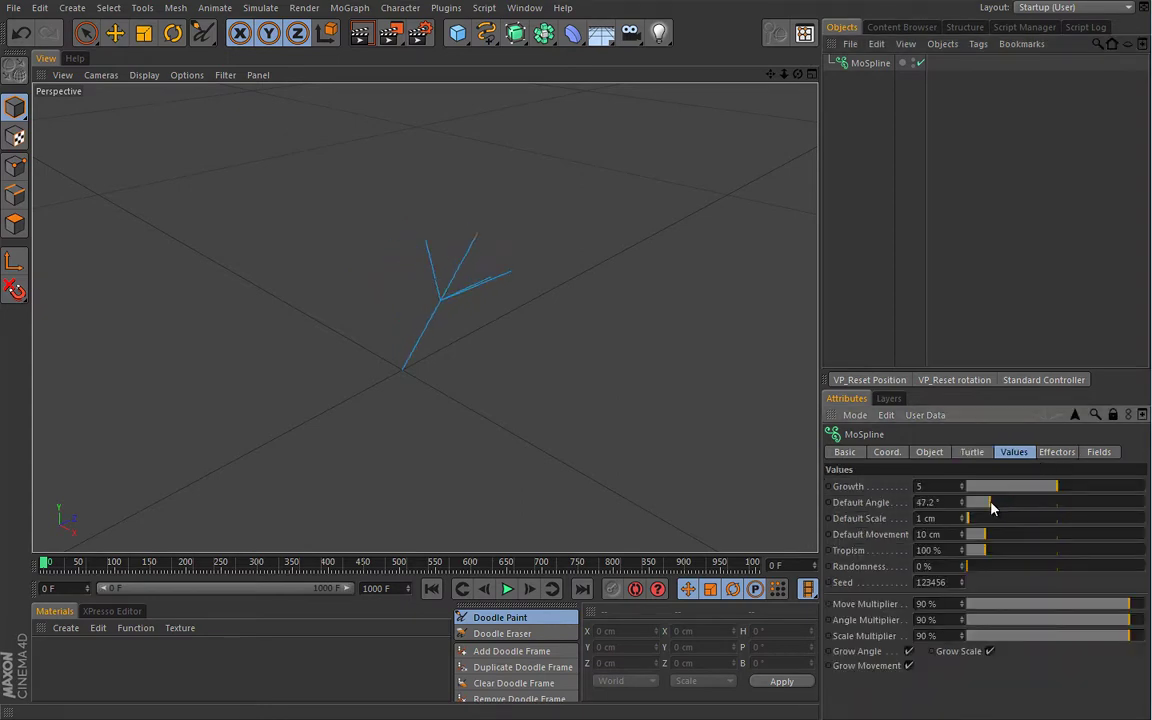
double_click(947, 502)
type("45")
key("Return")
left_click(972, 452)
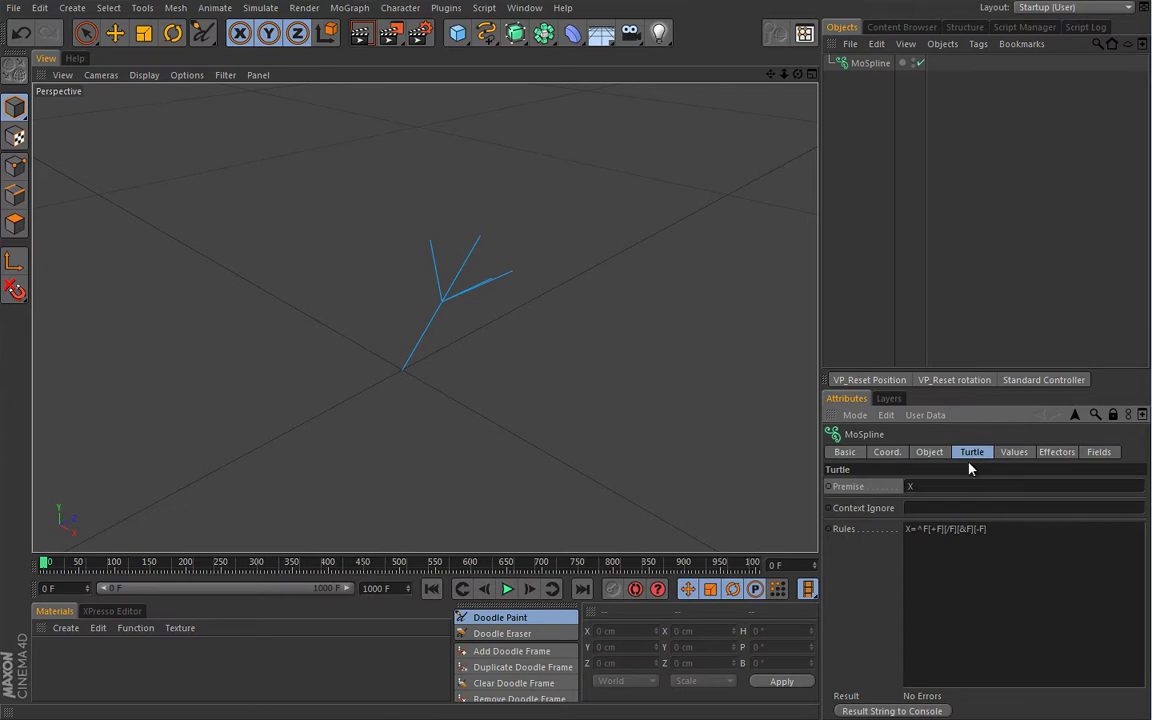
Add a second Turtle rule, A=FX, on a new line below the X rule
left_click(990, 529)
key("Return")
type("A=F")
left_click_drag(988, 529, 901, 530)
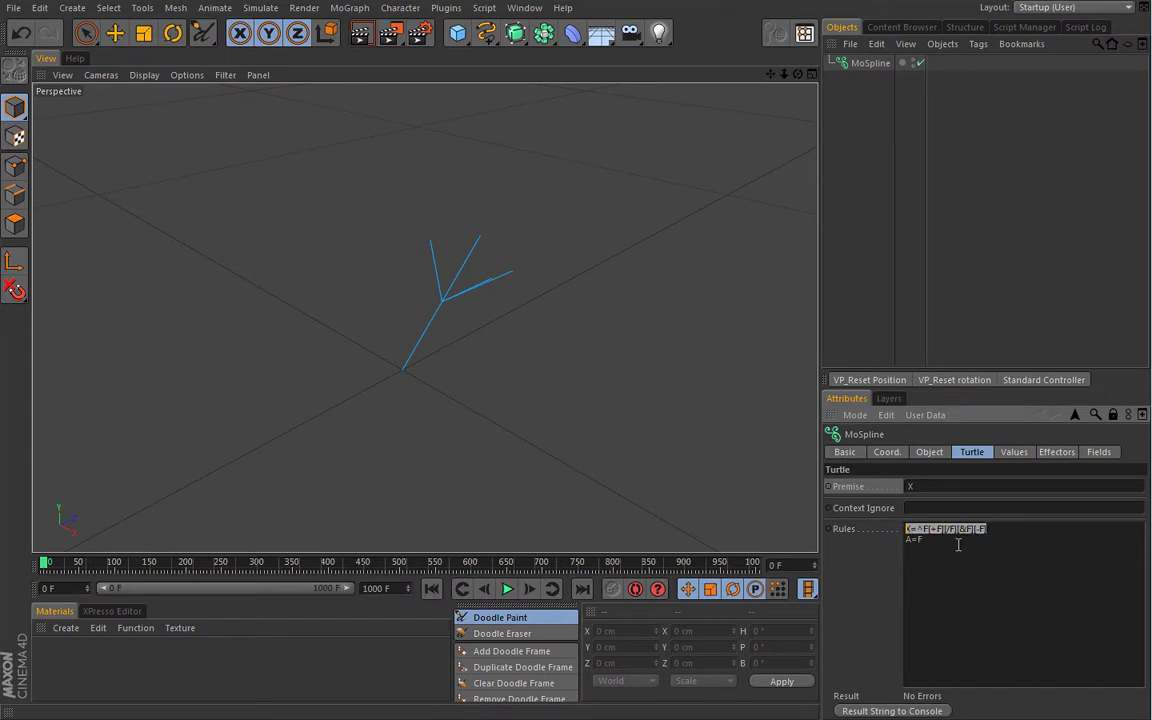
left_click(944, 540)
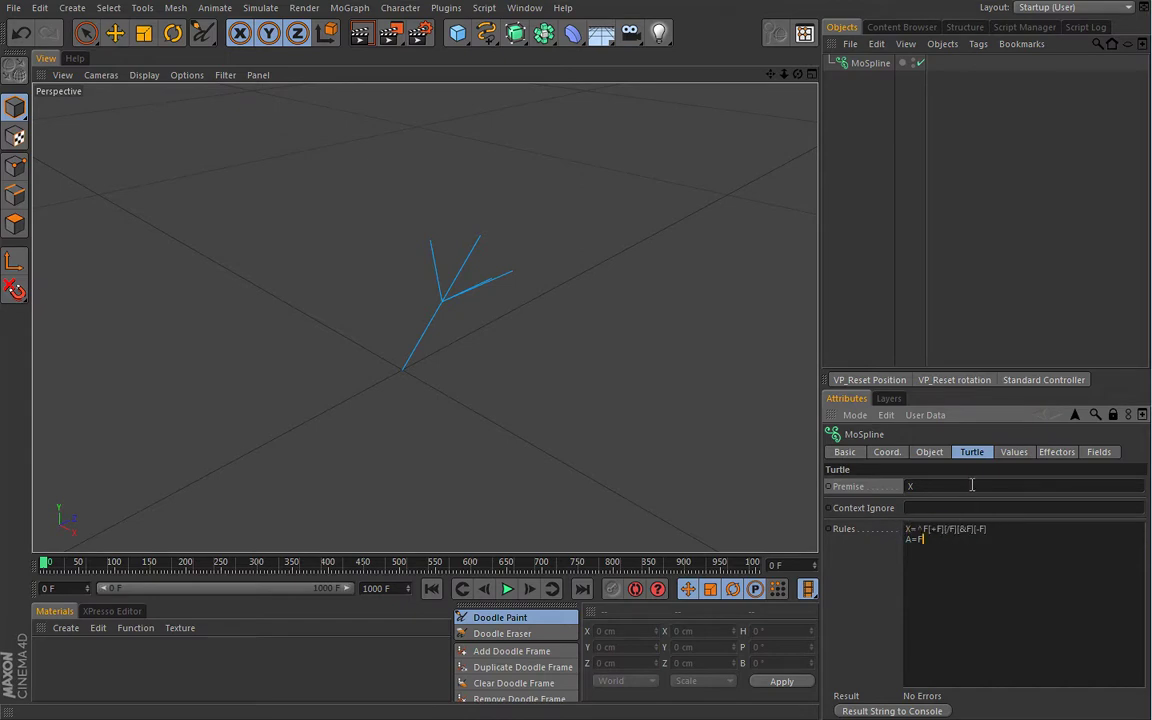
type("X")
Extend the Turtle premise to XA and view the spline
left_click(940, 484)
type("A")
key("Return")
left_click_drag(558, 405, 566, 440, "alt")
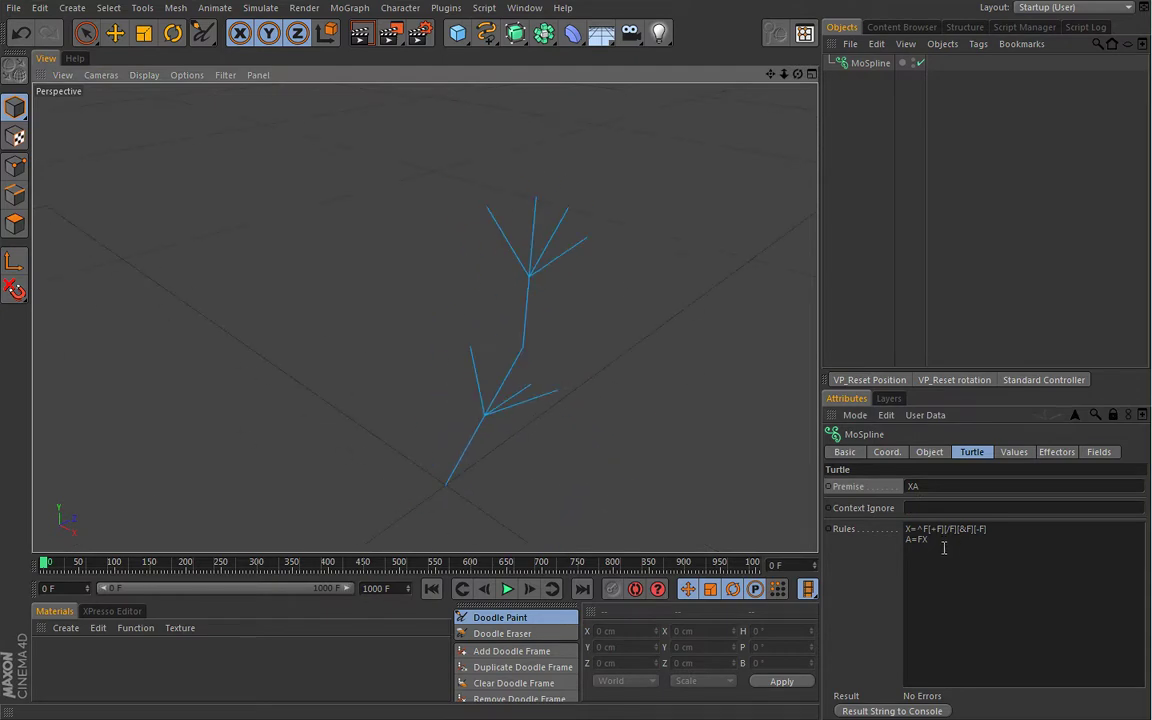
middle_click_drag(585, 427, 586, 427, "alt")
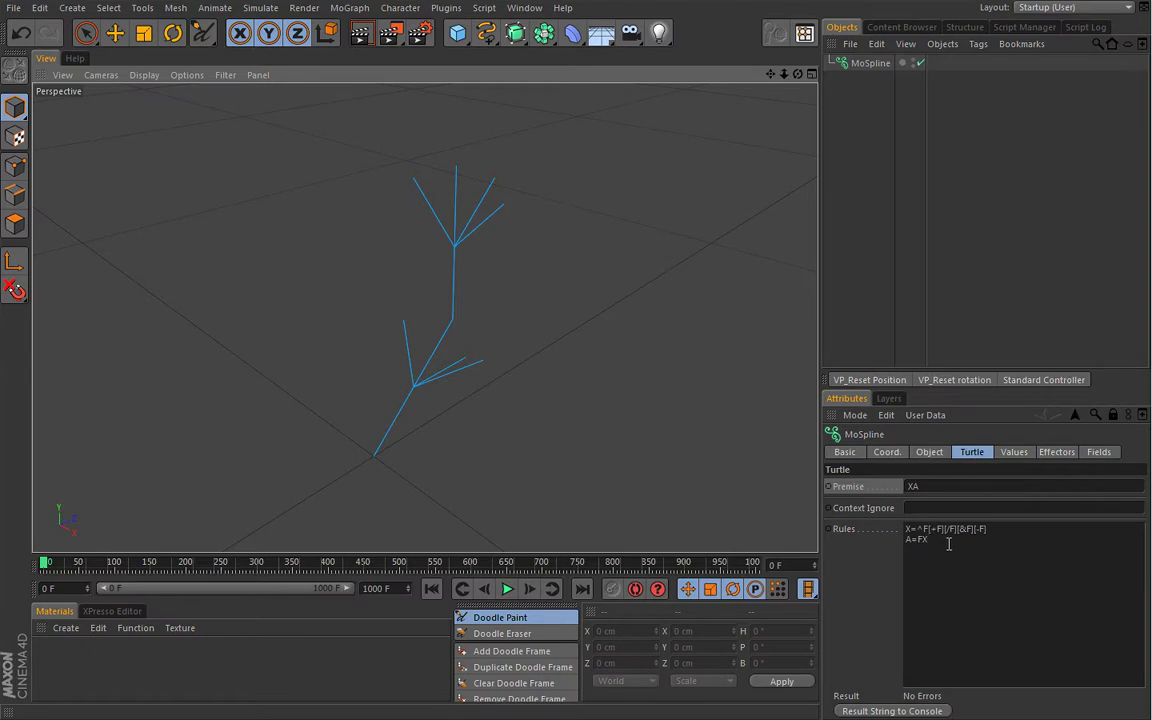
Reset the Turtle premise and rules to their defaults and examine the default tree spline from different angles
right_click(881, 496)
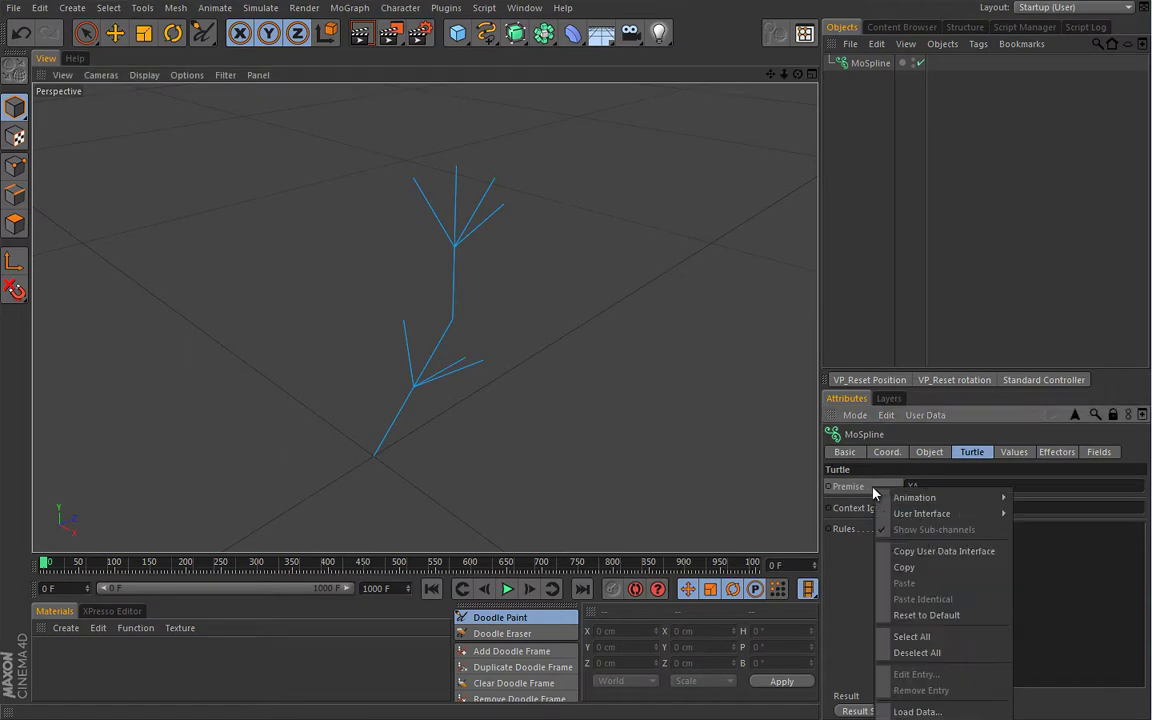
left_click(915, 613)
right_click(881, 536)
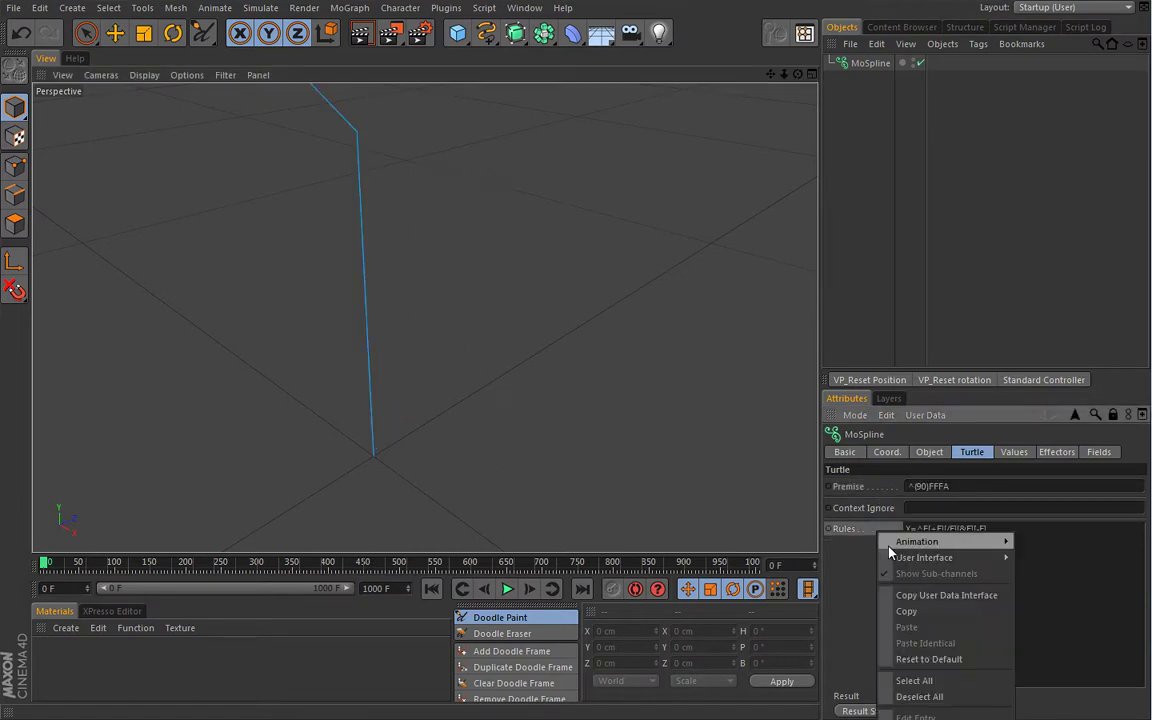
left_click(918, 638)
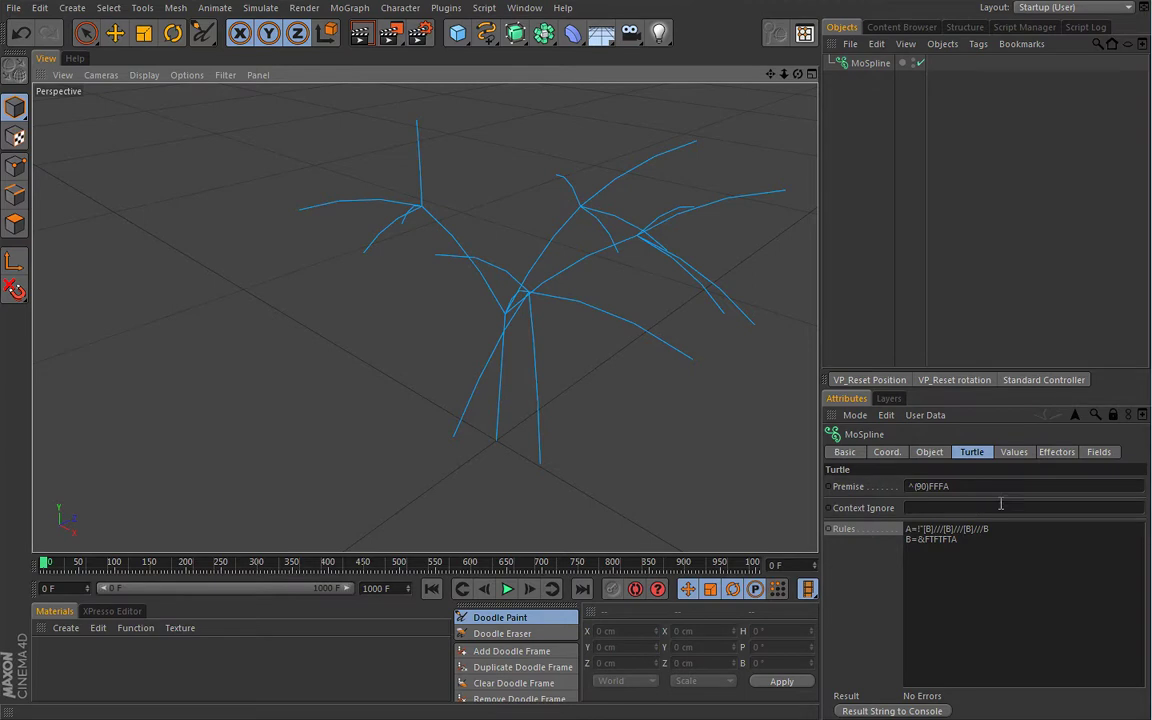
left_click(950, 541)
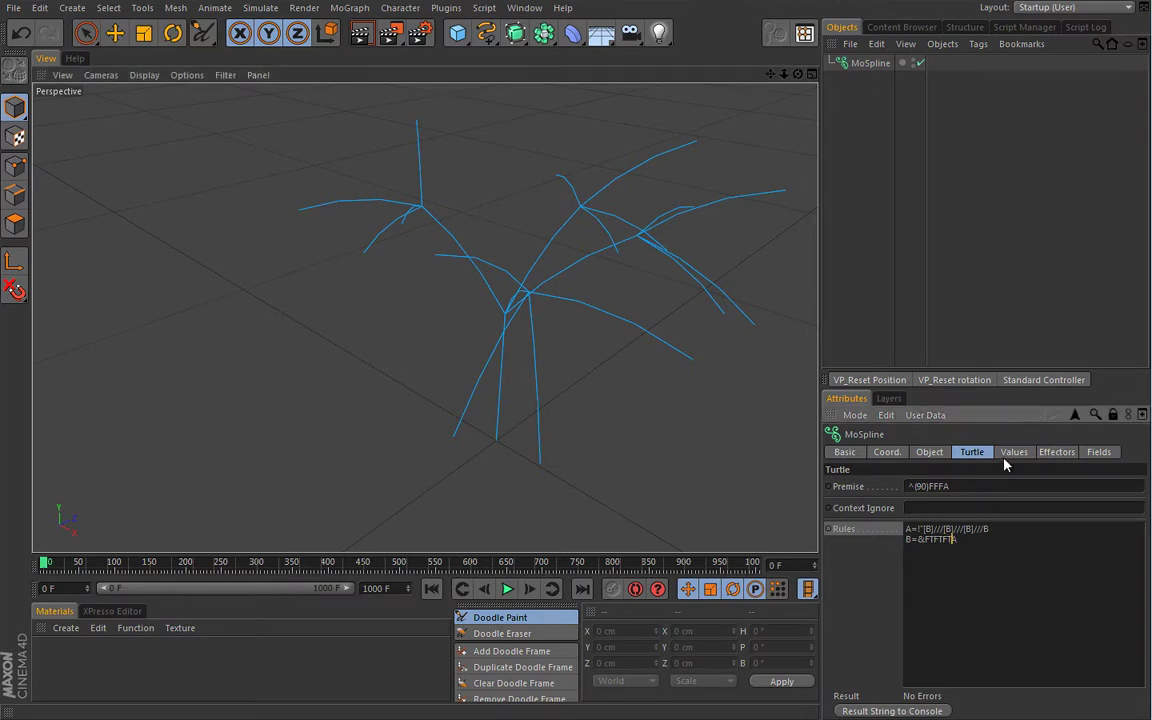
left_click_drag(650, 386, 720, 395, "alt")
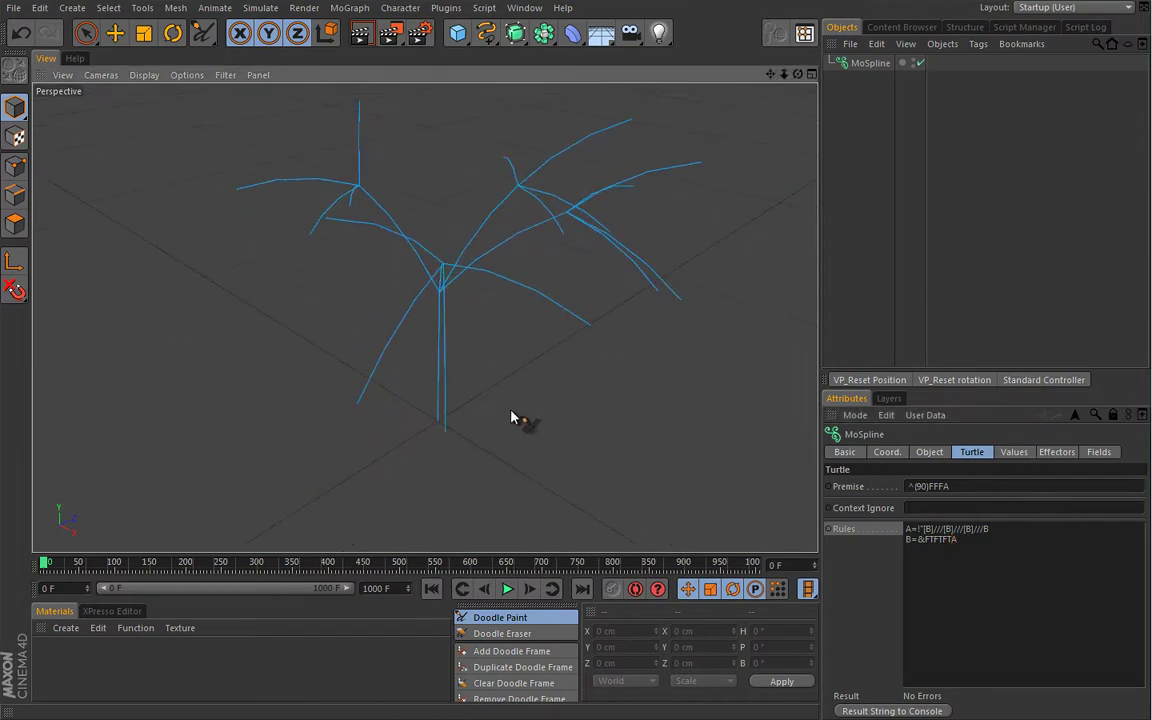
left_click_drag(563, 404, 527, 404, "alt")
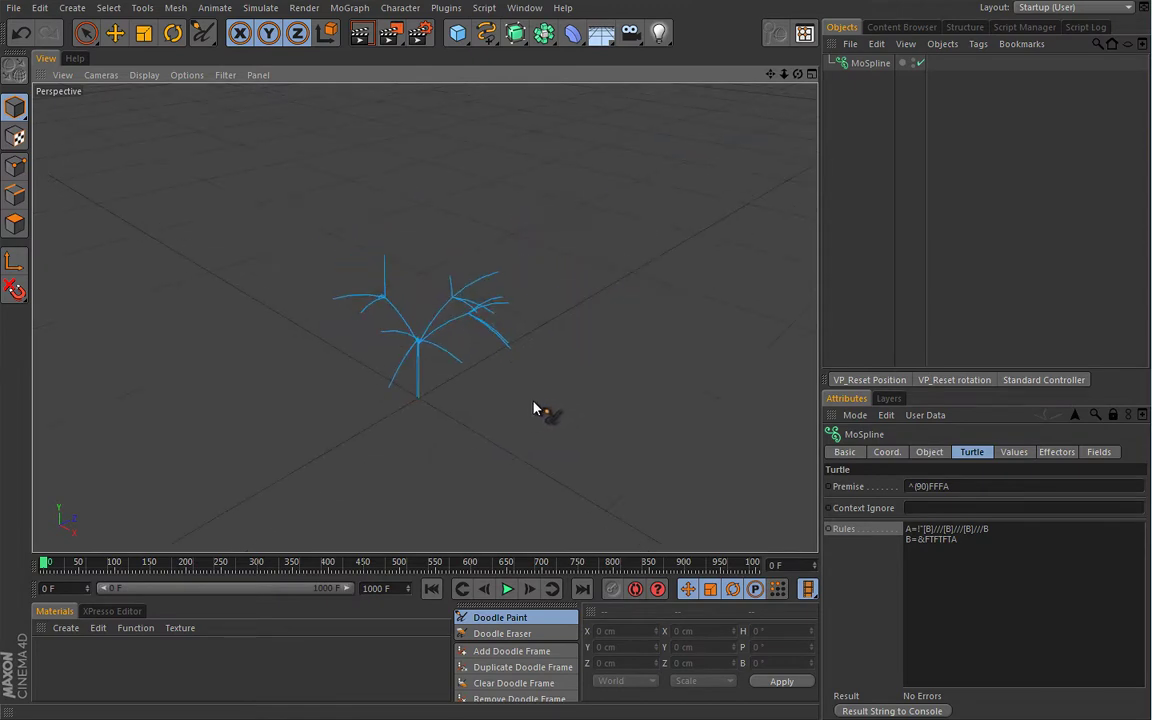